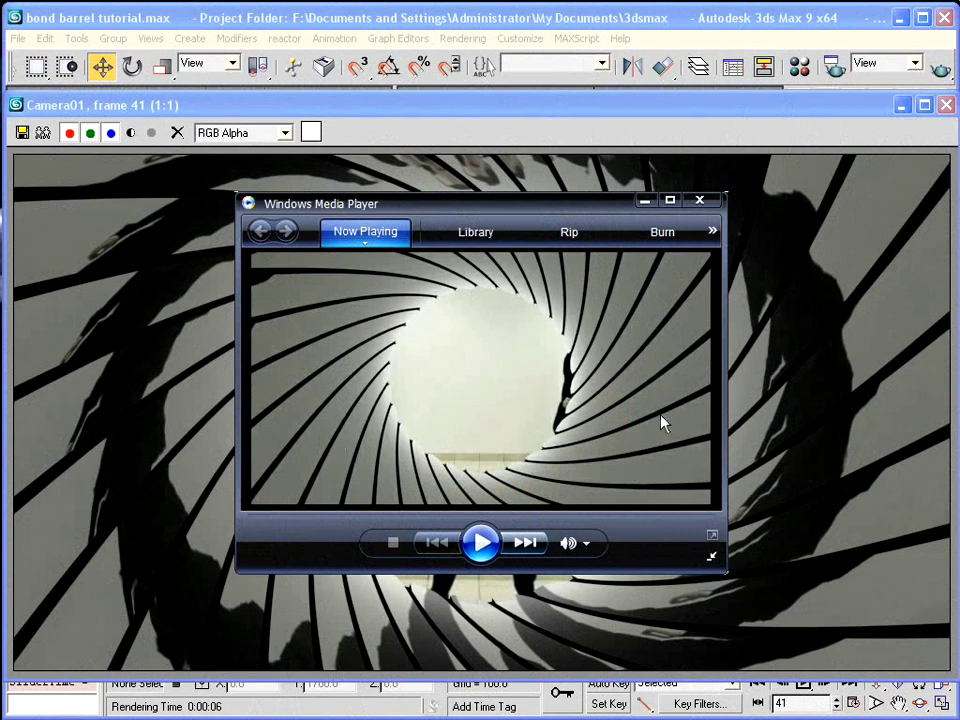
# Play the finished gun-barrel clip, then close Media Player and the Camera01 render window.
pyautogui.click(482, 552)
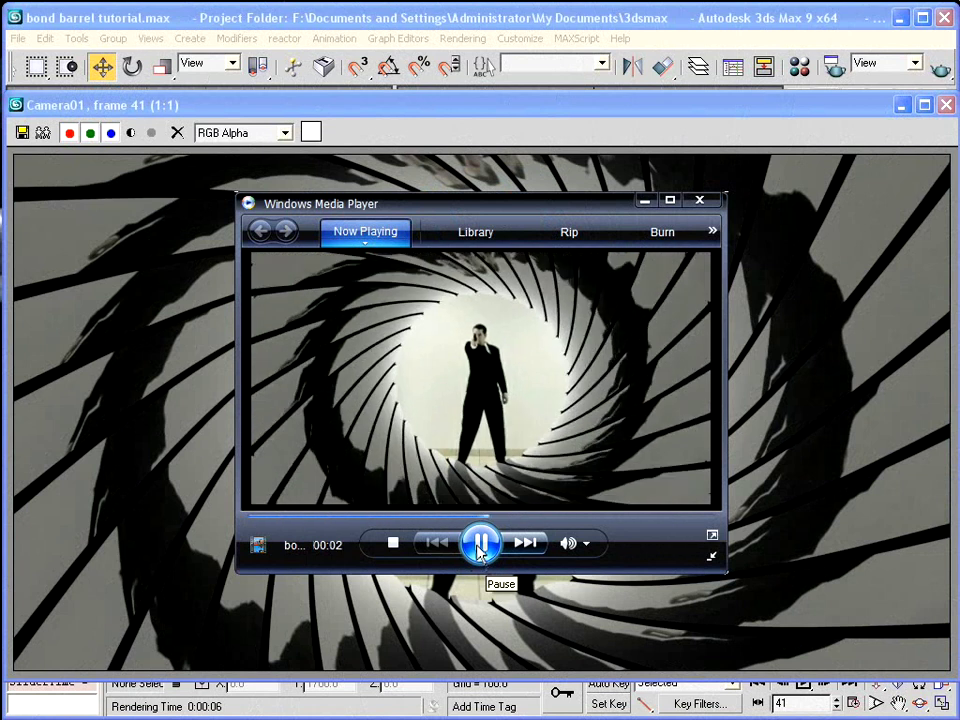
pyautogui.click(700, 201)
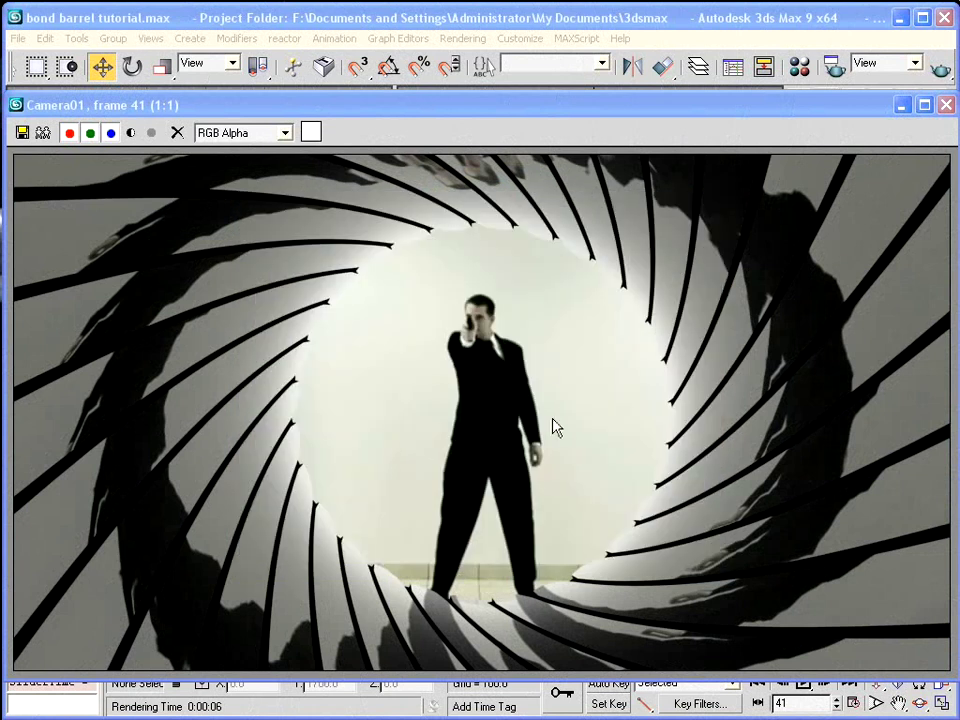
pyautogui.click(946, 106)
# Reset 3ds Max to an empty Untitled scene and make the Top viewport active.
pyautogui.click(18, 38)
pyautogui.click(37, 74)
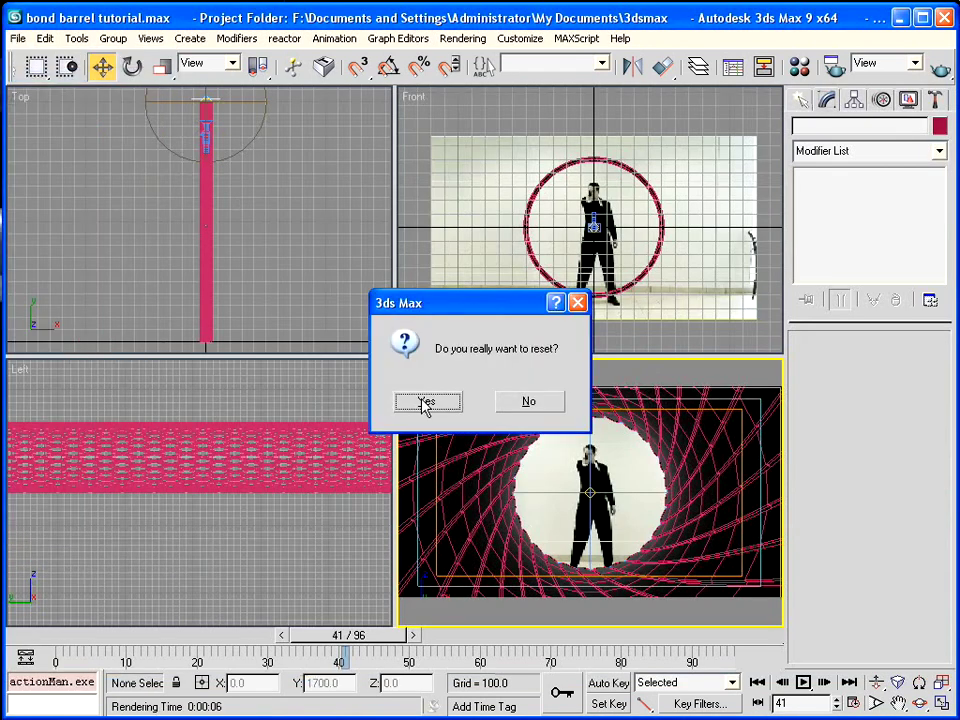
pyautogui.click(426, 401)
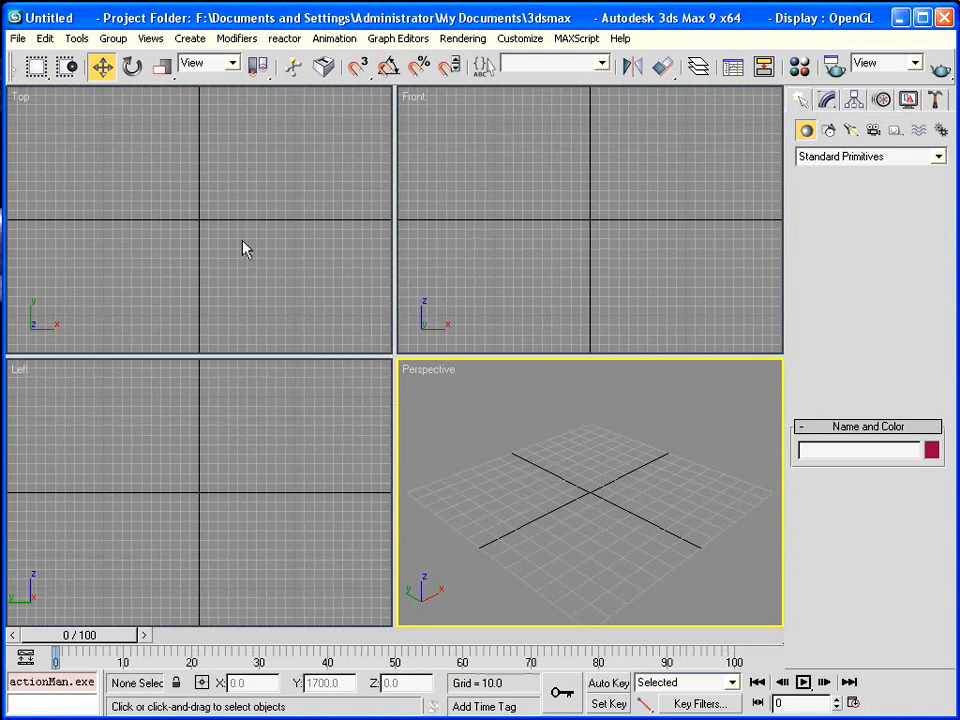
pyautogui.moveTo(246, 236); pyautogui.dragTo(246, 290, button='middle')
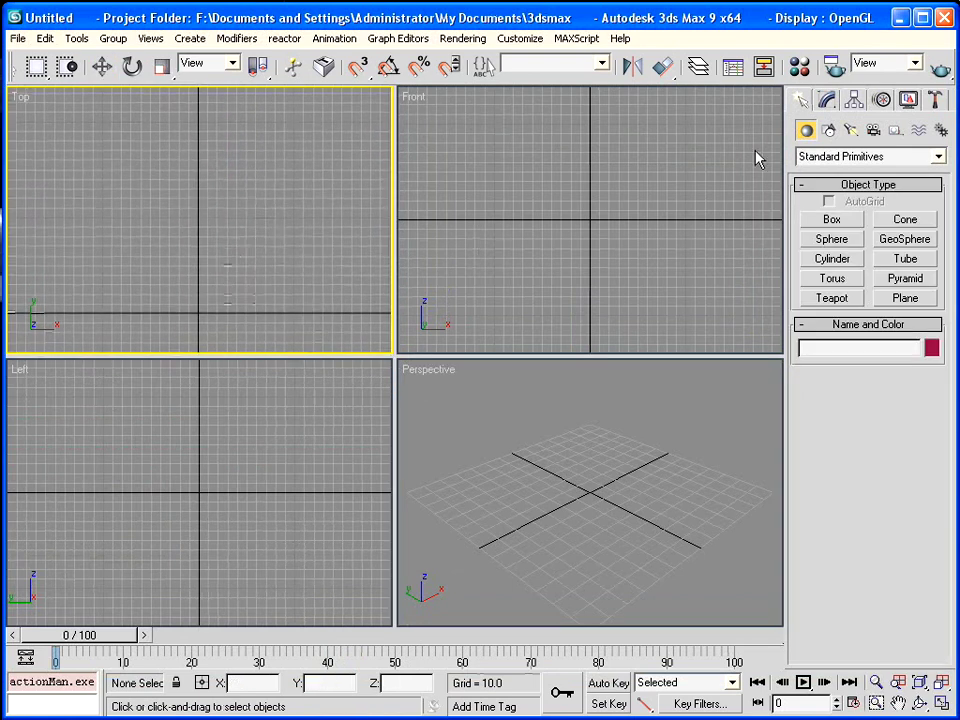
# With 3D Snap on, draw a two-point line upward from the origin.
pyautogui.click(829, 131)
pyautogui.click(832, 234)
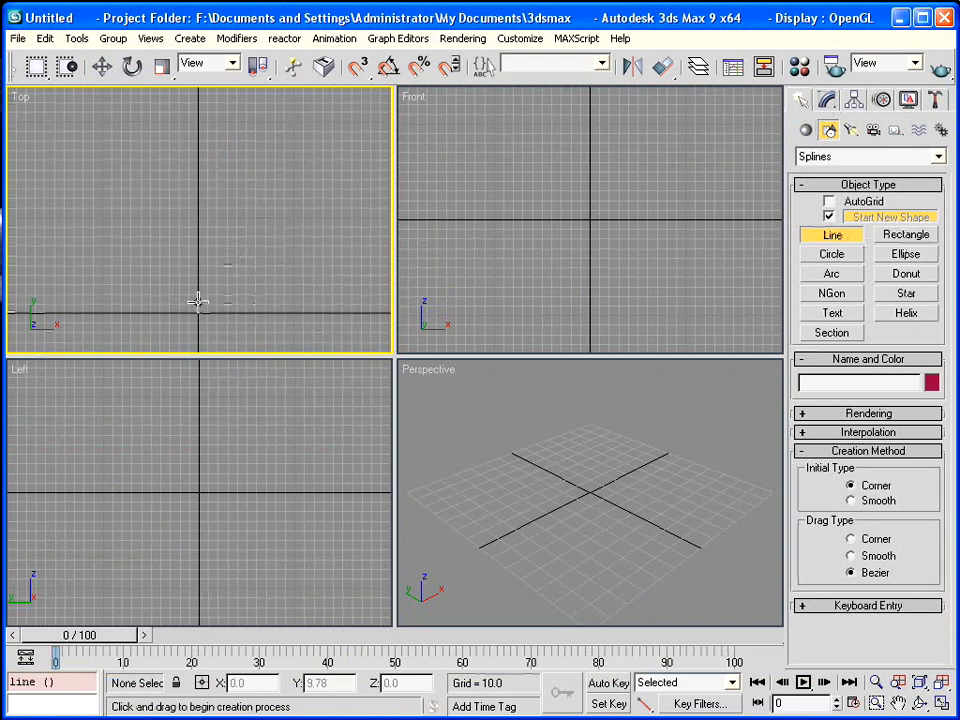
pyautogui.click(358, 68)
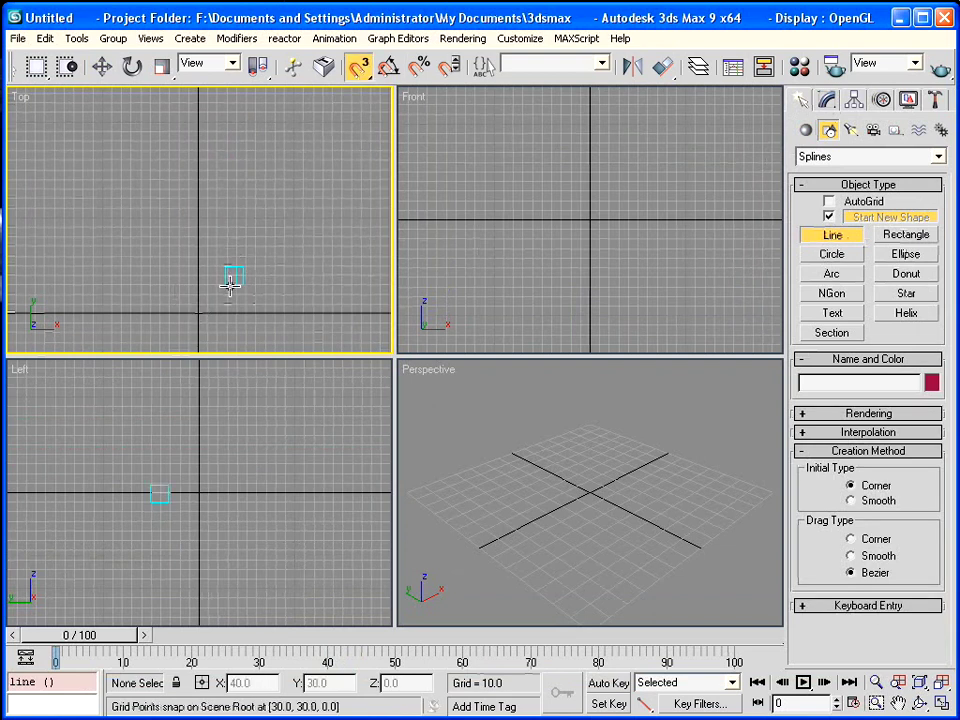
pyautogui.click(199, 314)
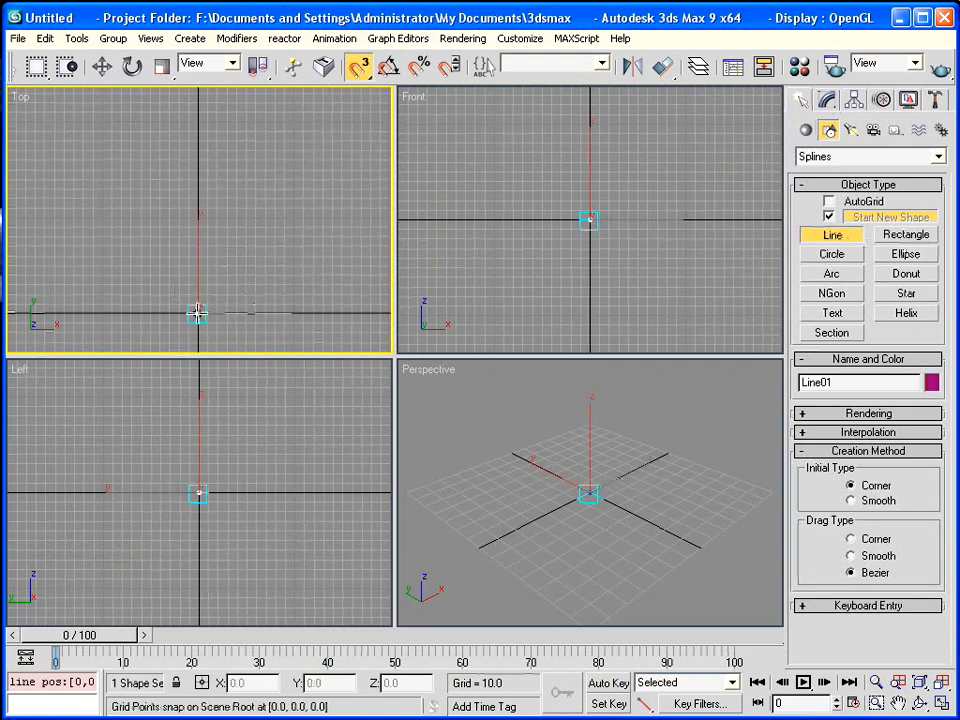
pyautogui.click(199, 122)
pyautogui.rightClick(284, 142)
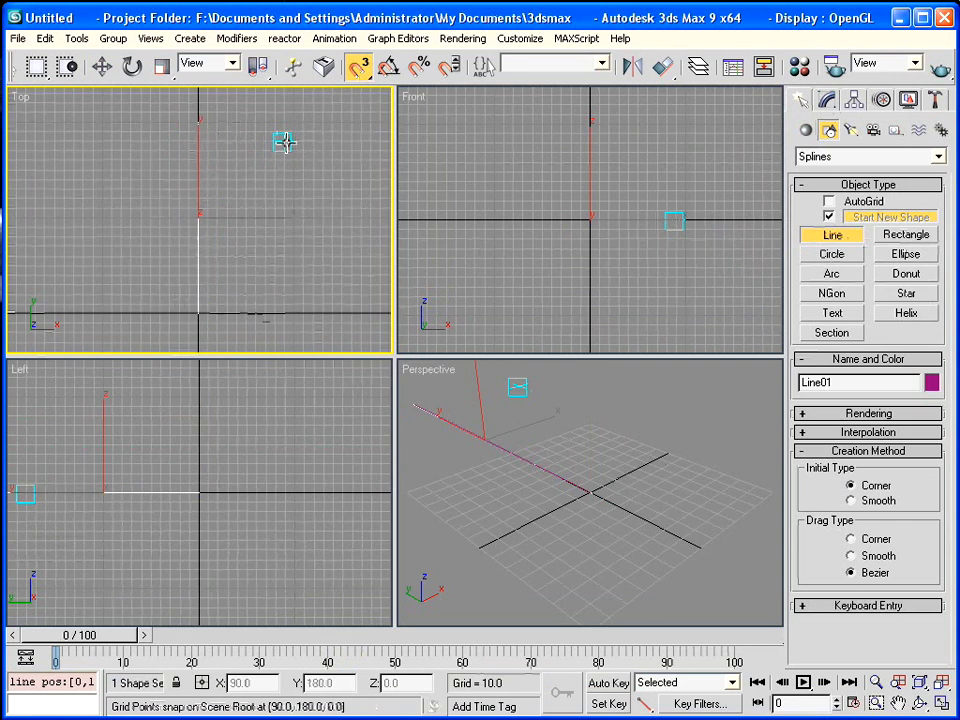
# Move the line's end vertex to Y 1900.
pyautogui.click(830, 104)
pyautogui.click(845, 405)
pyautogui.moveTo(237, 153); pyautogui.dragTo(195, 122)
pyautogui.moveTo(279, 186); pyautogui.dragTo(272, 253, button='middle')
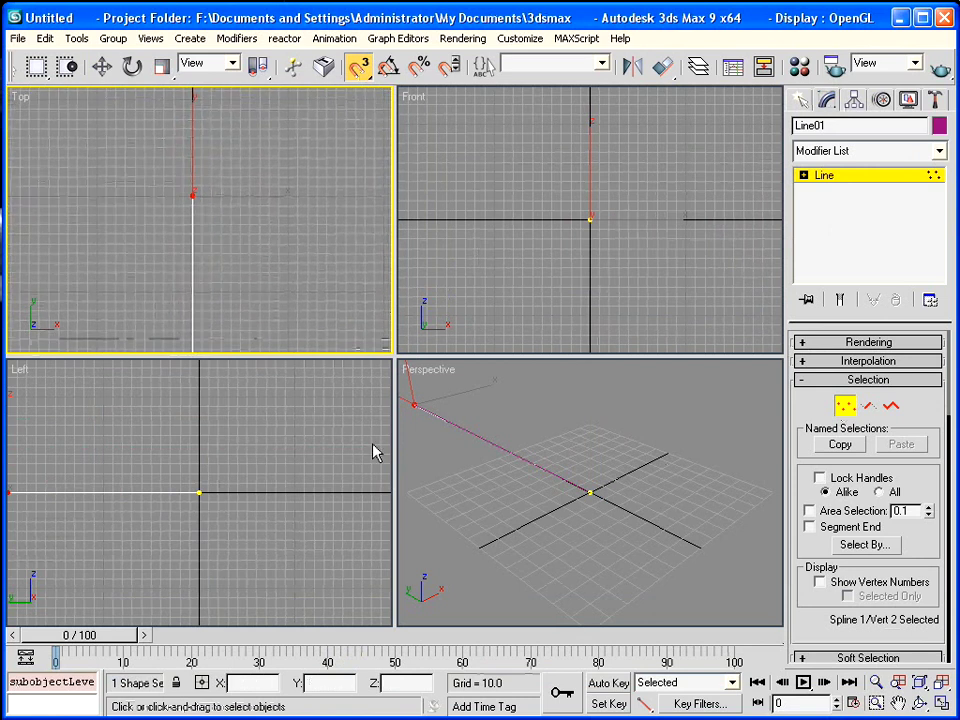
pyautogui.click(102, 66)
pyautogui.click(303, 682)
pyautogui.write('200')
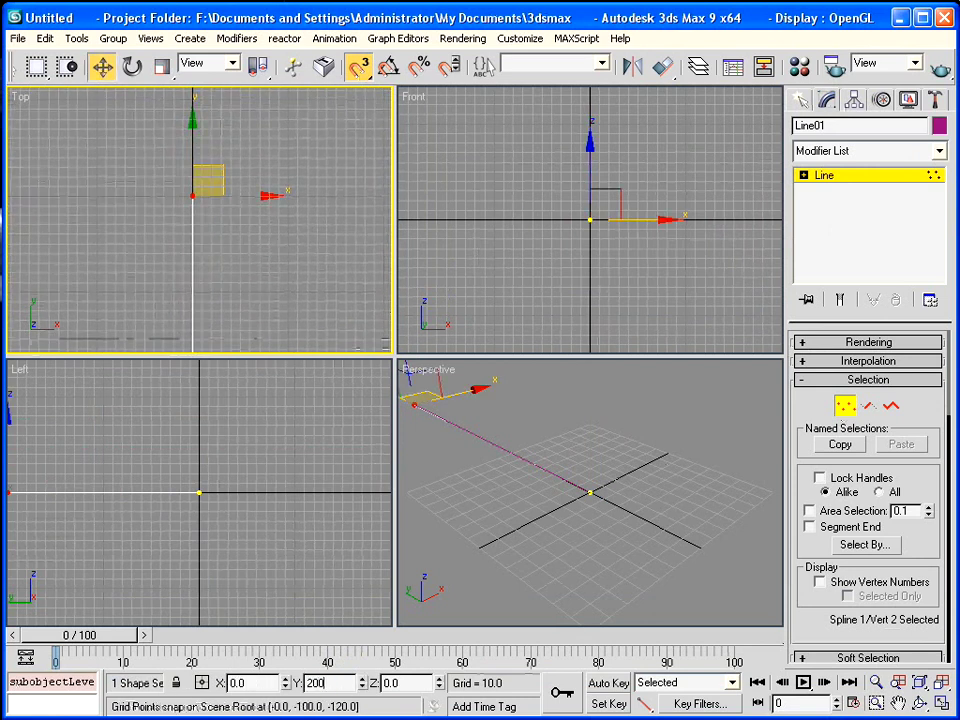
pyautogui.write('0')
pyautogui.press('Return')
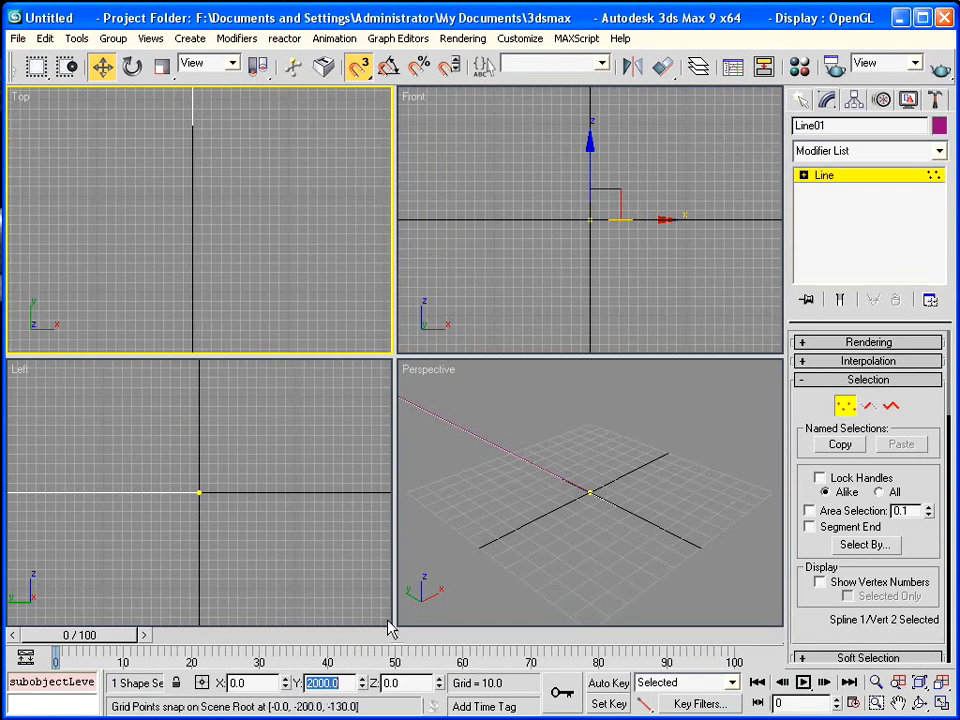
pyautogui.write('1900')
pyautogui.press('Return')
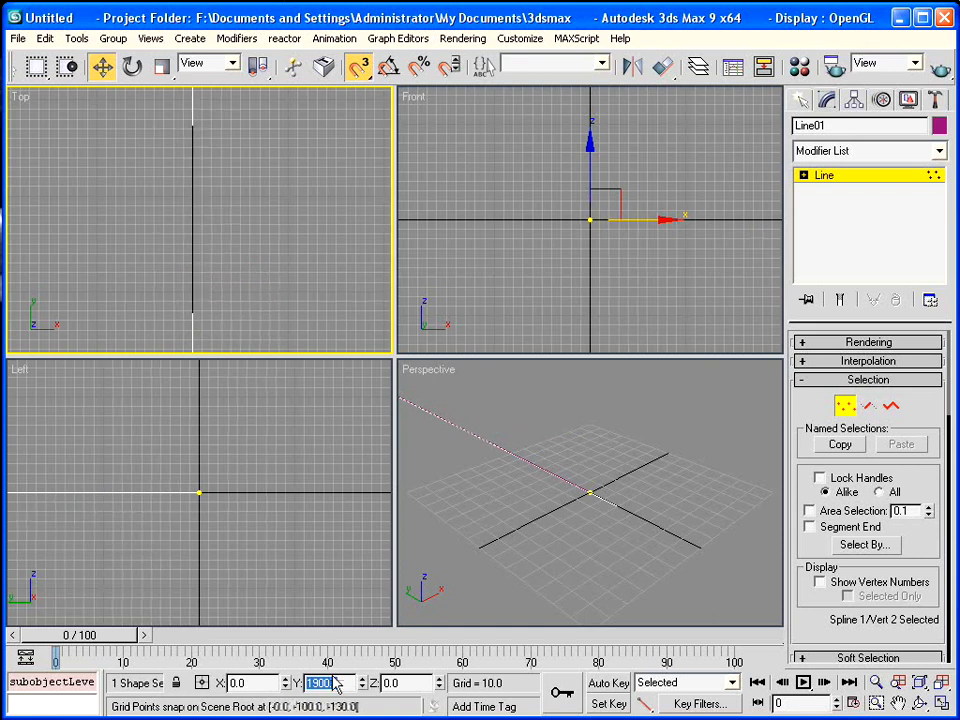
# Rename the line to Camera Path.
pyautogui.click(877, 184)
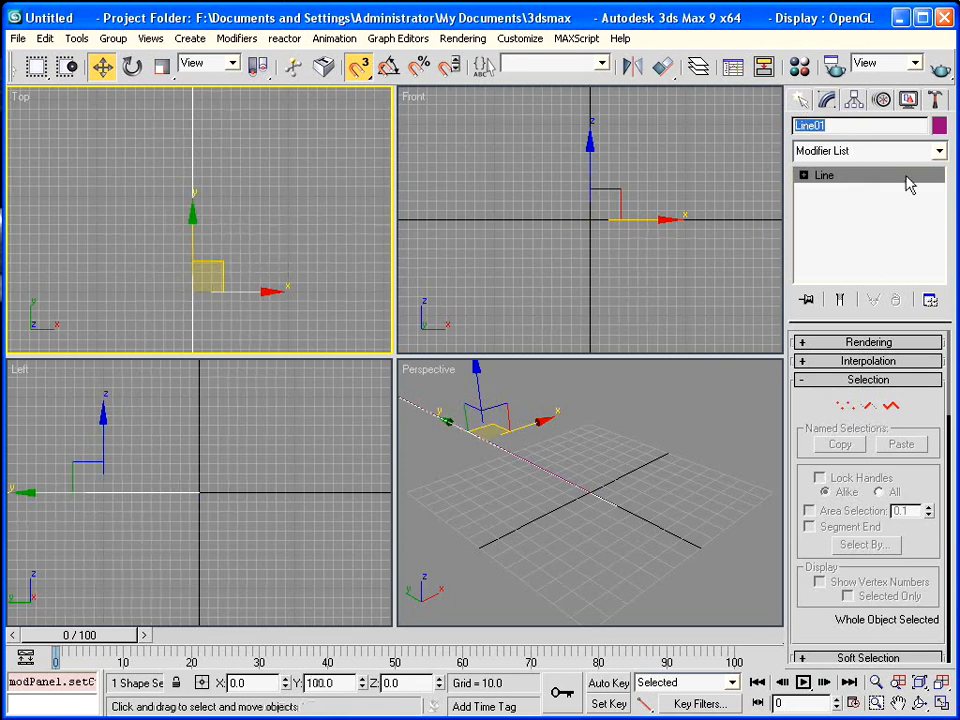
pyautogui.write('Camera Path')
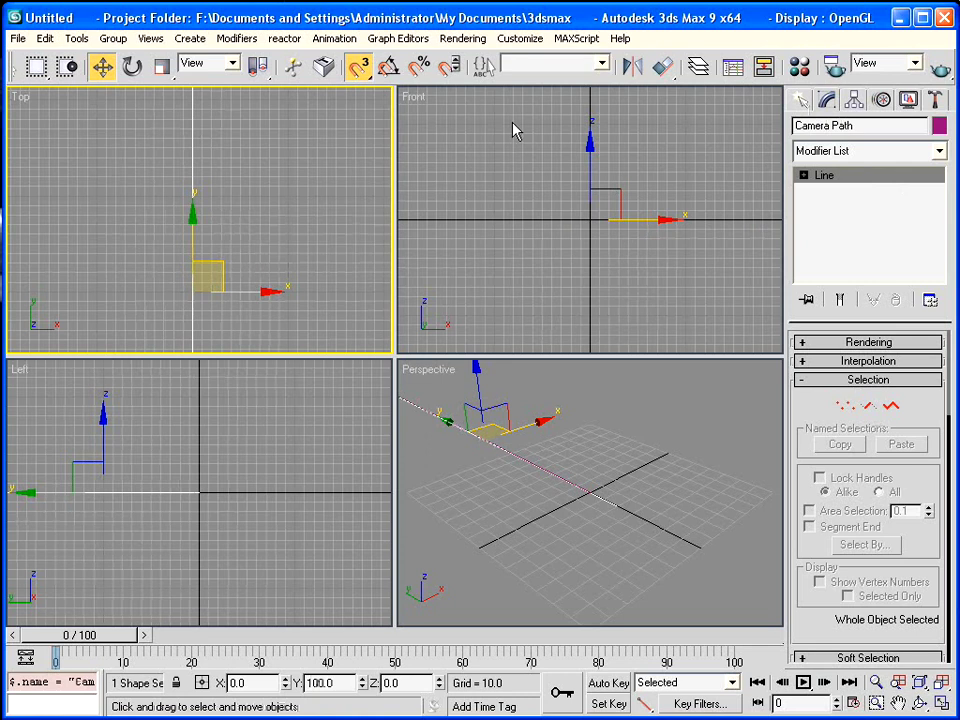
pyautogui.click(801, 99)
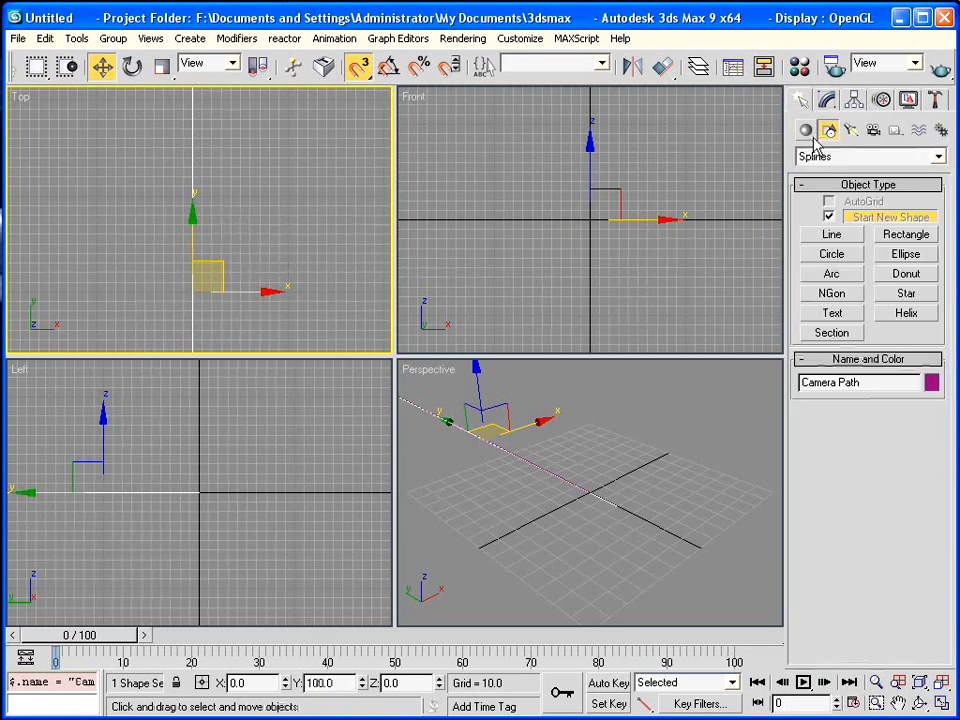
# Draw a tube at the origin in the Front viewport.
pyautogui.click(806, 131)
pyautogui.click(905, 259)
pyautogui.moveTo(590, 219); pyautogui.dragTo(658, 133)
pyautogui.click(637, 152)
pyautogui.click(630, 192)
# Set the tube to Radius 1 52, Radius 2 50 and height -2000.
pyautogui.doubleClick(921, 468)
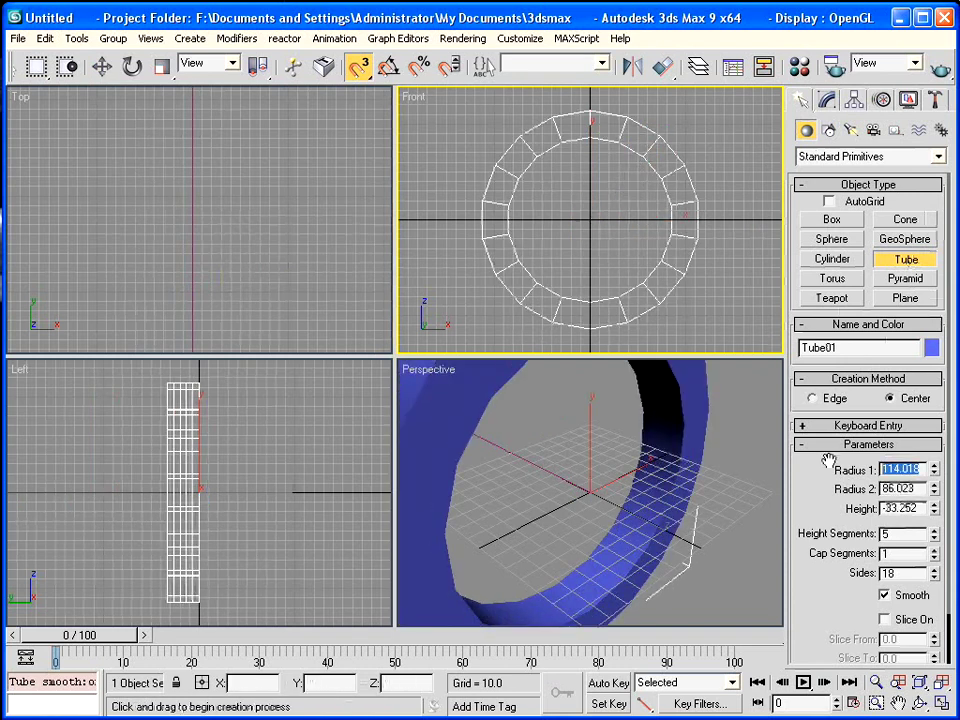
pyautogui.write('52')
pyautogui.press('Tab')
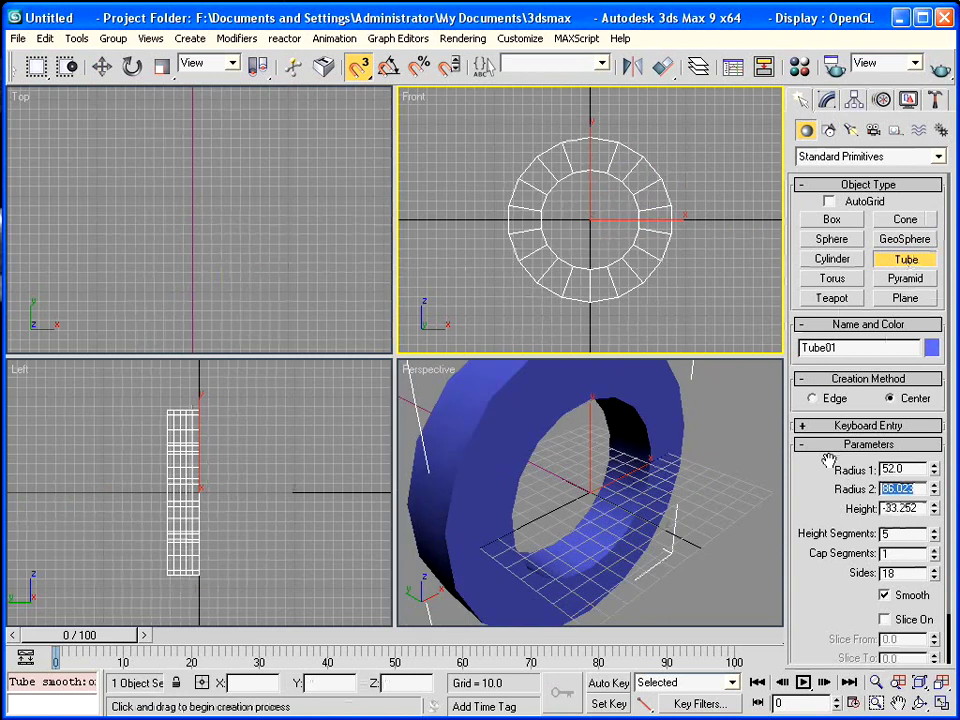
pyautogui.write('50')
pyautogui.press('Tab')
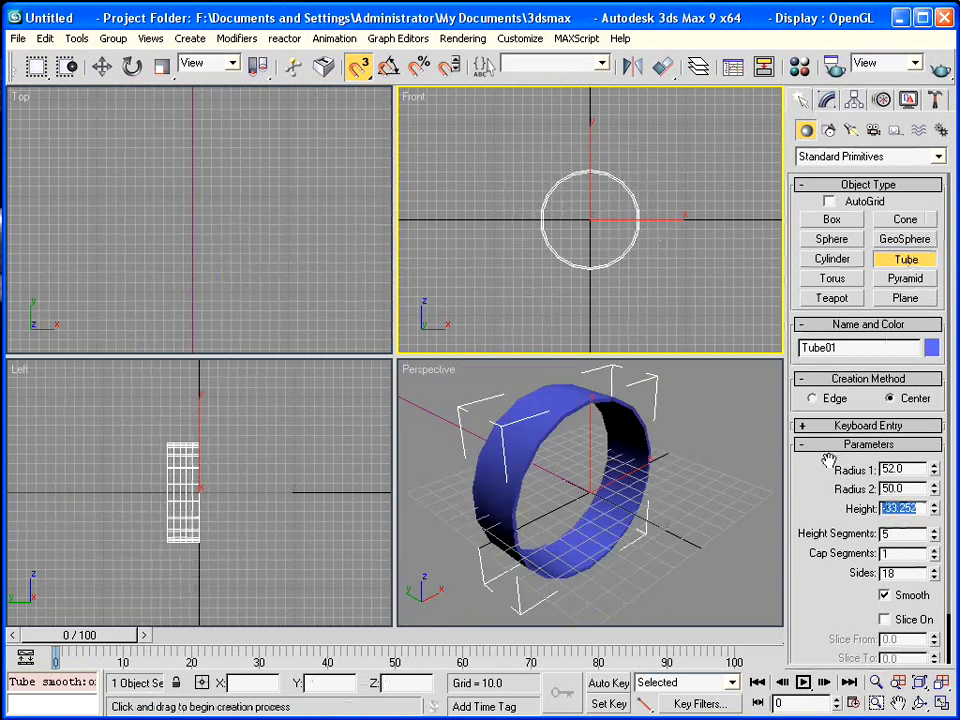
pyautogui.write('1')
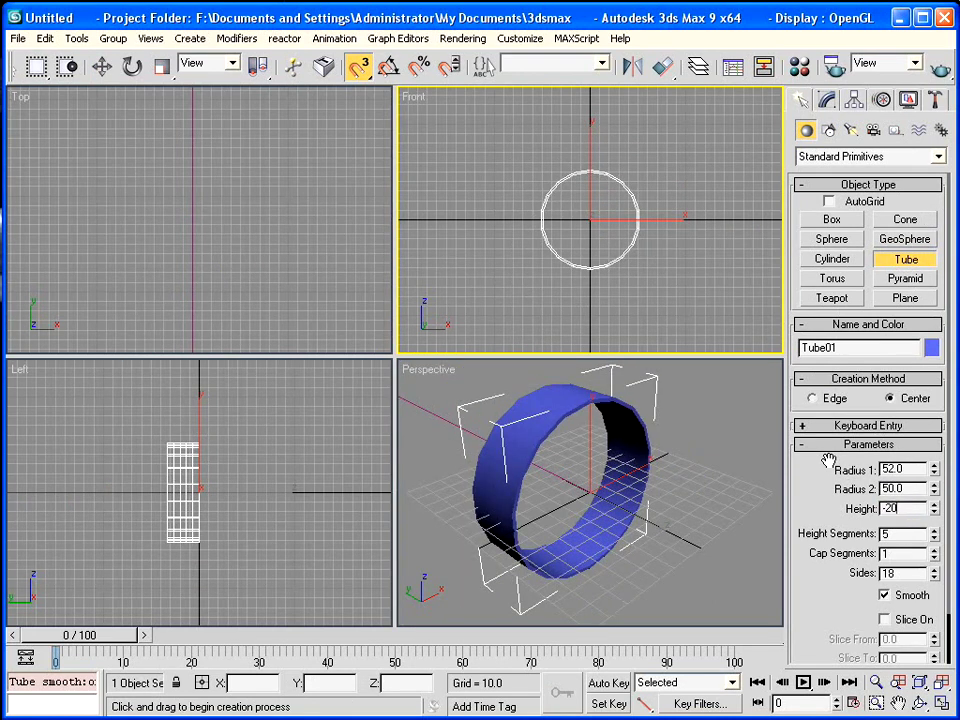
pyautogui.write('2000')
pyautogui.press('Tab')
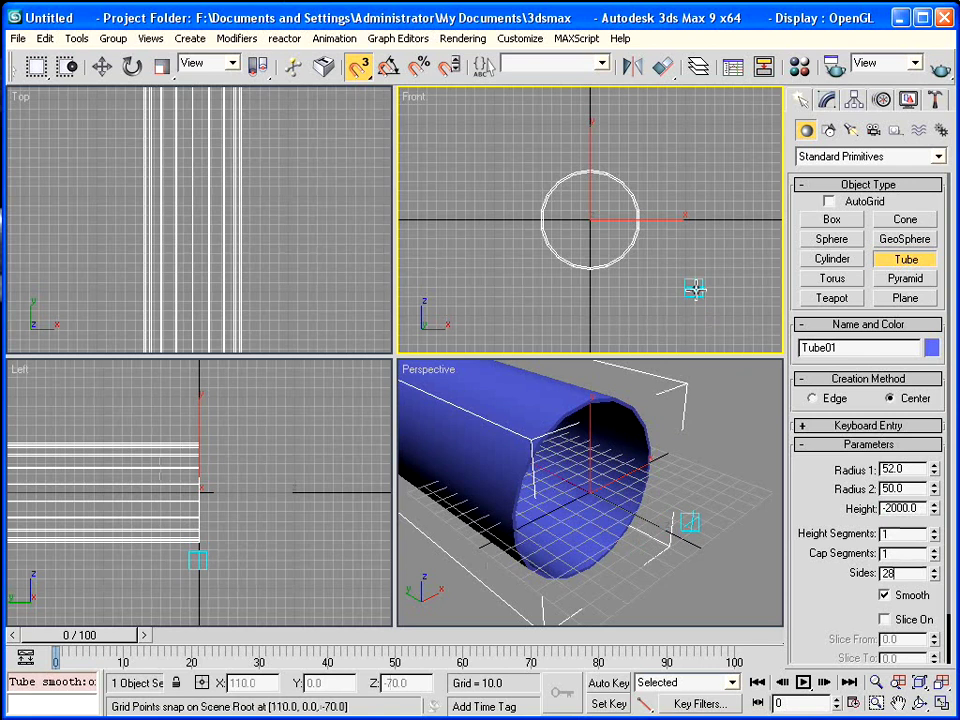
pyautogui.moveTo(685, 275); pyautogui.dragTo(677, 249, button='middle')
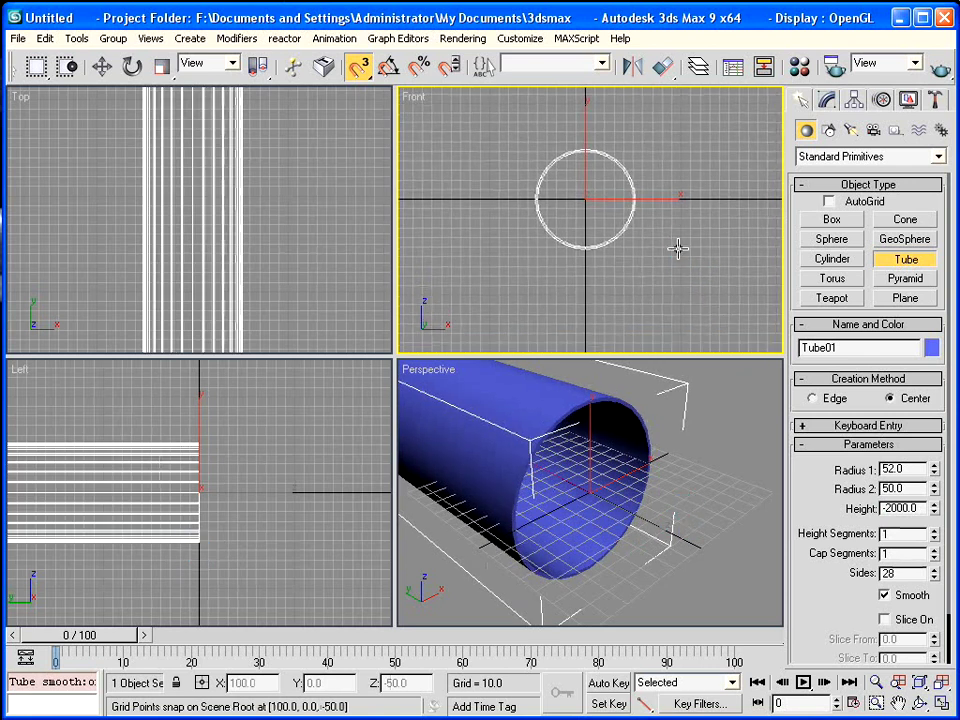
# Convert the tube to an Editable Poly and rename it Barrel.
pyautogui.rightClick(528, 413)
pyautogui.press('w')
pyautogui.rightClick(525, 413)
pyautogui.moveTo(560, 570)
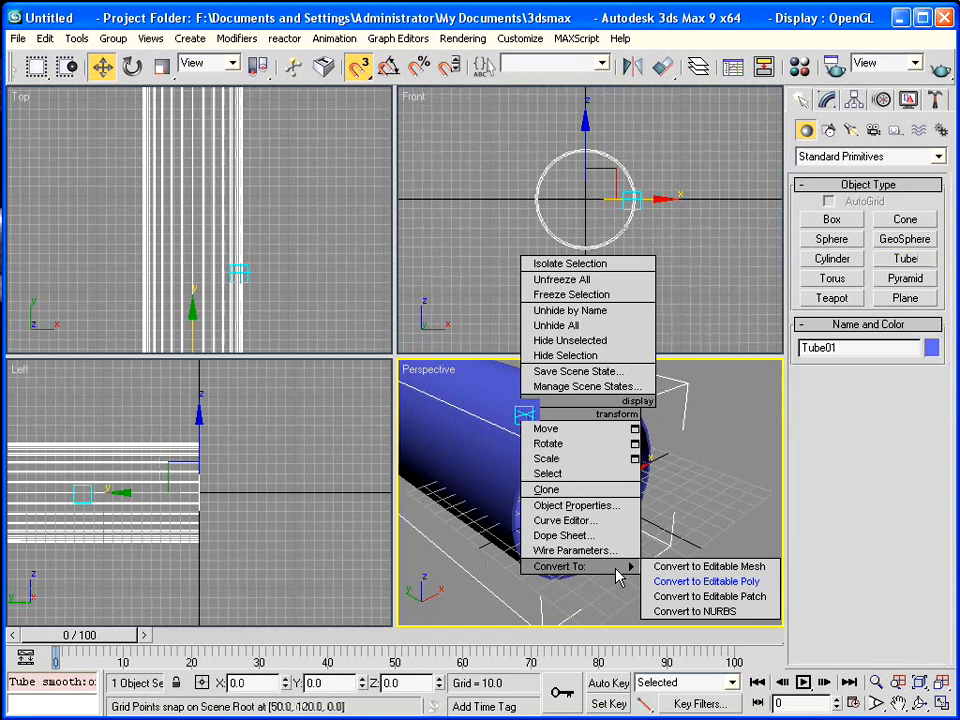
pyautogui.click(690, 581)
pyautogui.click(835, 125)
pyautogui.write('Barrel')
# Select the barrel's lengthwise edge loop and ring, then chamfer them by 0.75.
pyautogui.click(843, 363)
pyautogui.moveTo(617, 236)
pyautogui.mouseDown(button='middle')
pyautogui.moveTo(615, 285)
pyautogui.moveTo(611, 211)
pyautogui.moveTo(615, 236)
pyautogui.mouseUp(button='middle')
pyautogui.scroll(10, 617, 236)
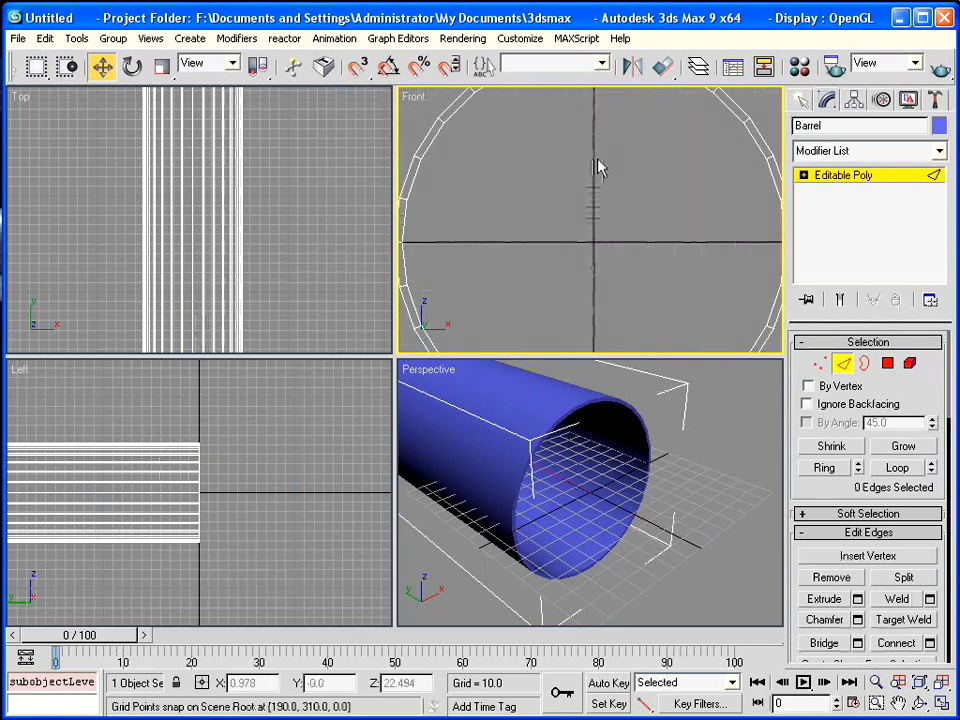
pyautogui.click(599, 194)
pyautogui.click(898, 469)
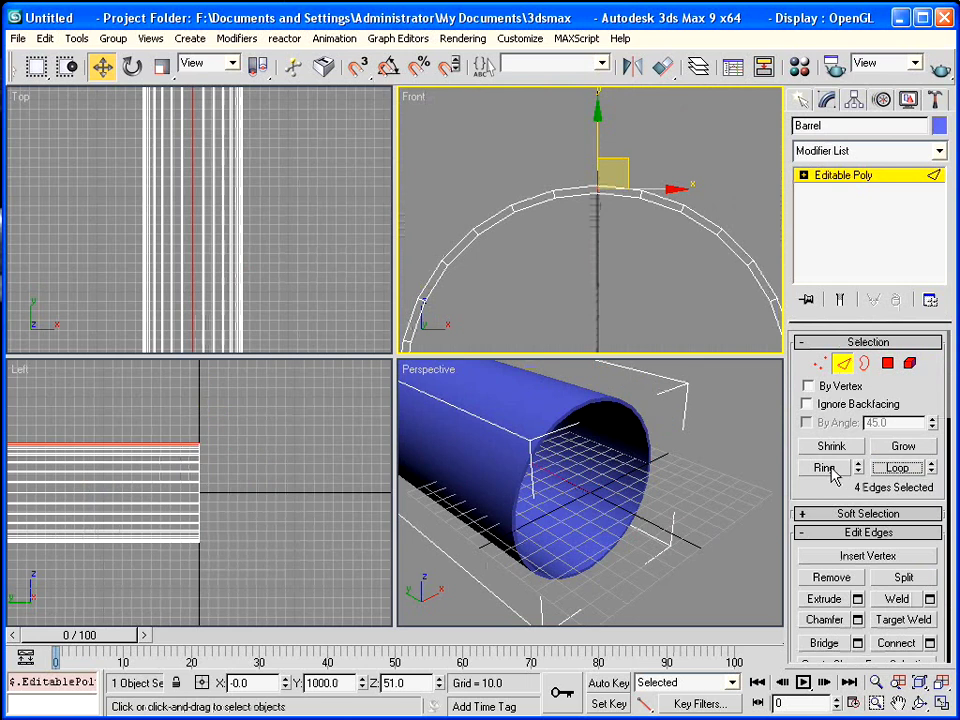
pyautogui.click(824, 468)
pyautogui.moveTo(605, 312); pyautogui.dragTo(590, 274, button='middle')
pyautogui.click(857, 620)
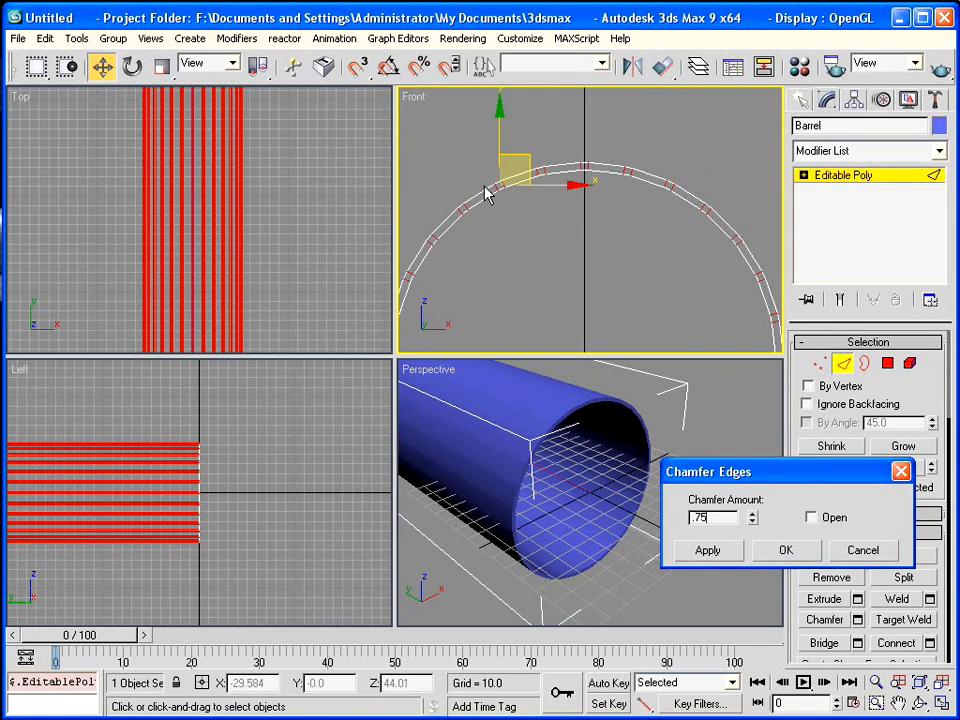
pyautogui.click(786, 551)
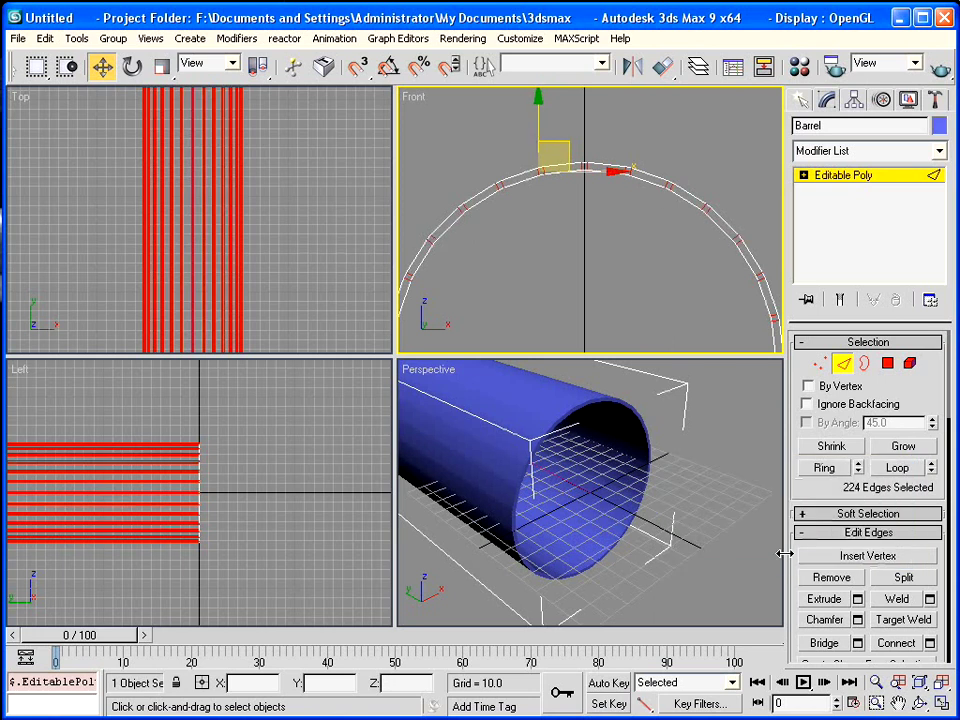
pyautogui.click(888, 365)
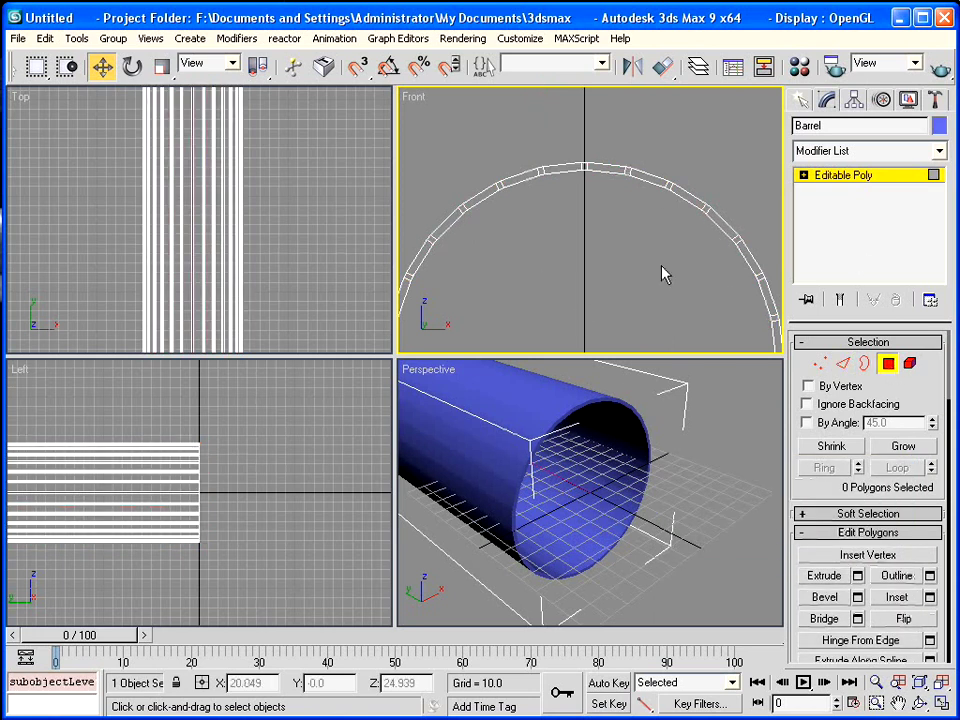
pyautogui.moveTo(662, 272); pyautogui.dragTo(656, 193, button='middle')
pyautogui.scroll(-4, 667, 220)
pyautogui.moveTo(460, 113); pyautogui.dragTo(724, 341)
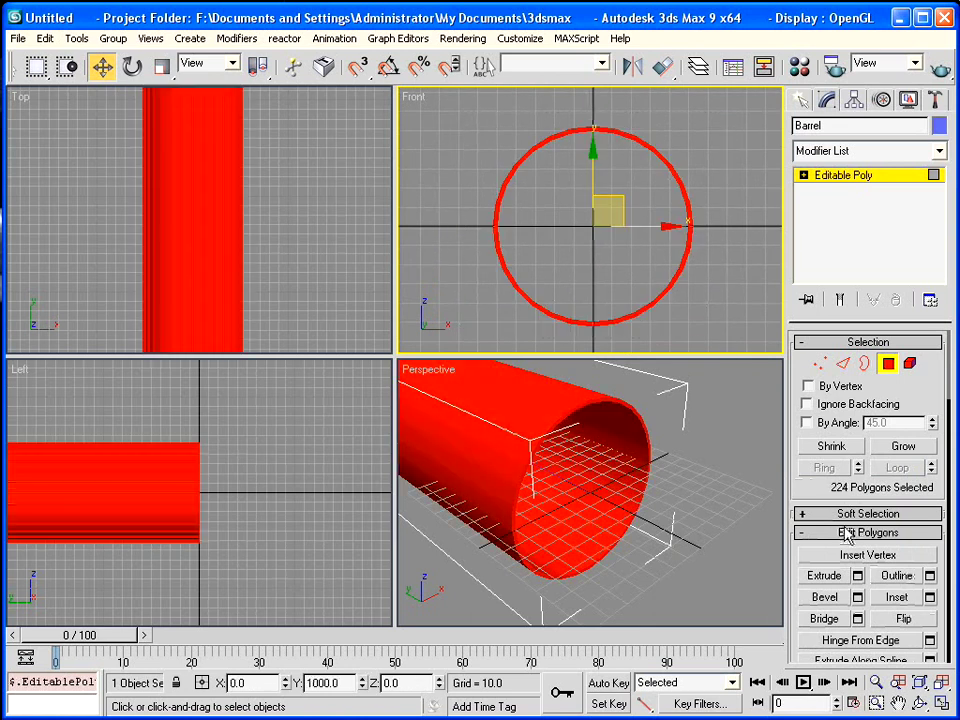
pyautogui.moveTo(836, 516); pyautogui.dragTo(817, 325)
pyautogui.scroll(-10, 817, 325)
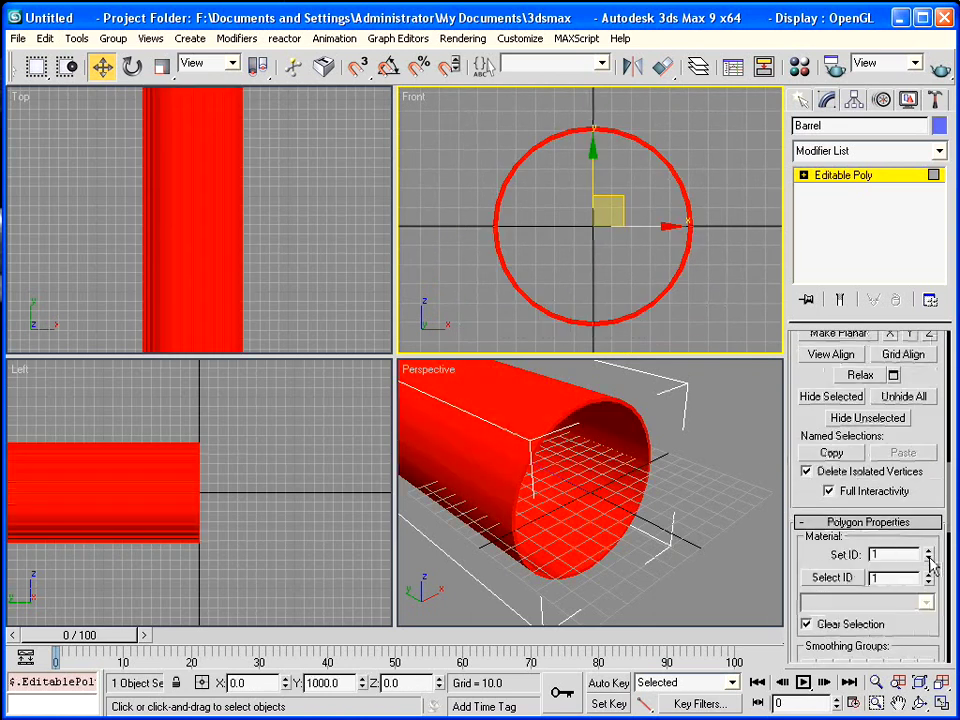
pyautogui.scroll(-3, 806, 551)
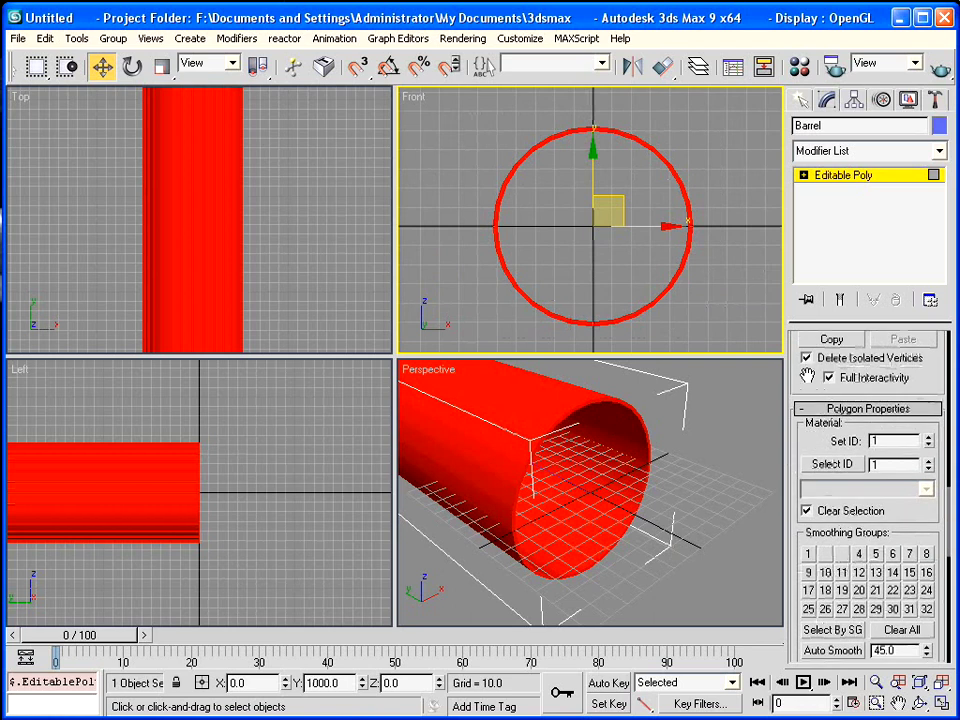
pyautogui.moveTo(807, 376); pyautogui.dragTo(803, 447)
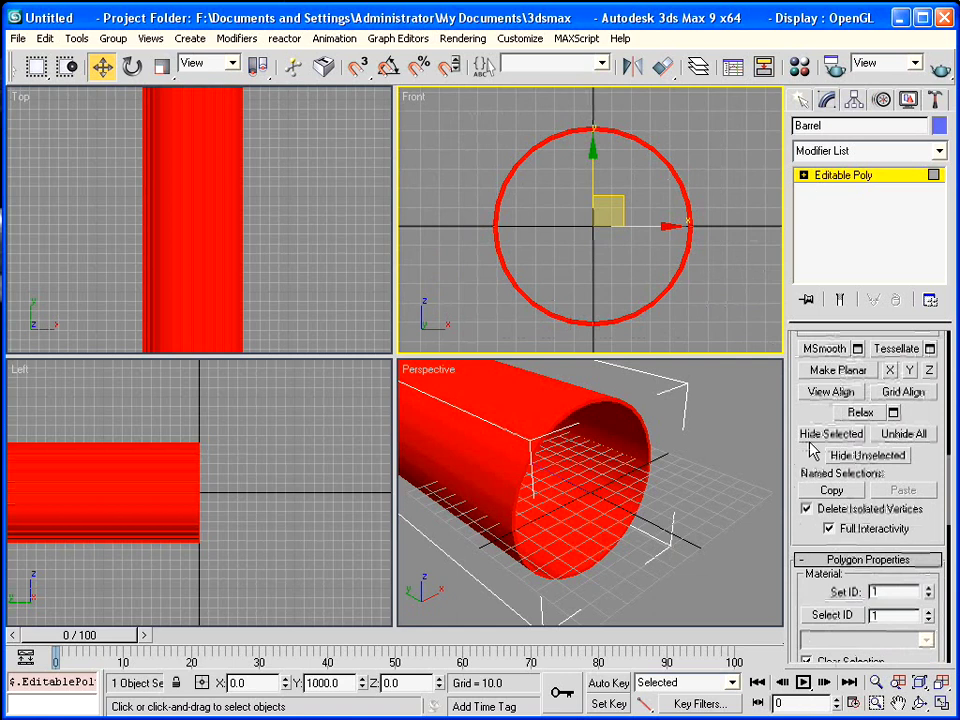
pyautogui.scroll(5, 807, 418)
pyautogui.scroll(3, 804, 420)
pyautogui.moveTo(797, 375); pyautogui.dragTo(797, 626)
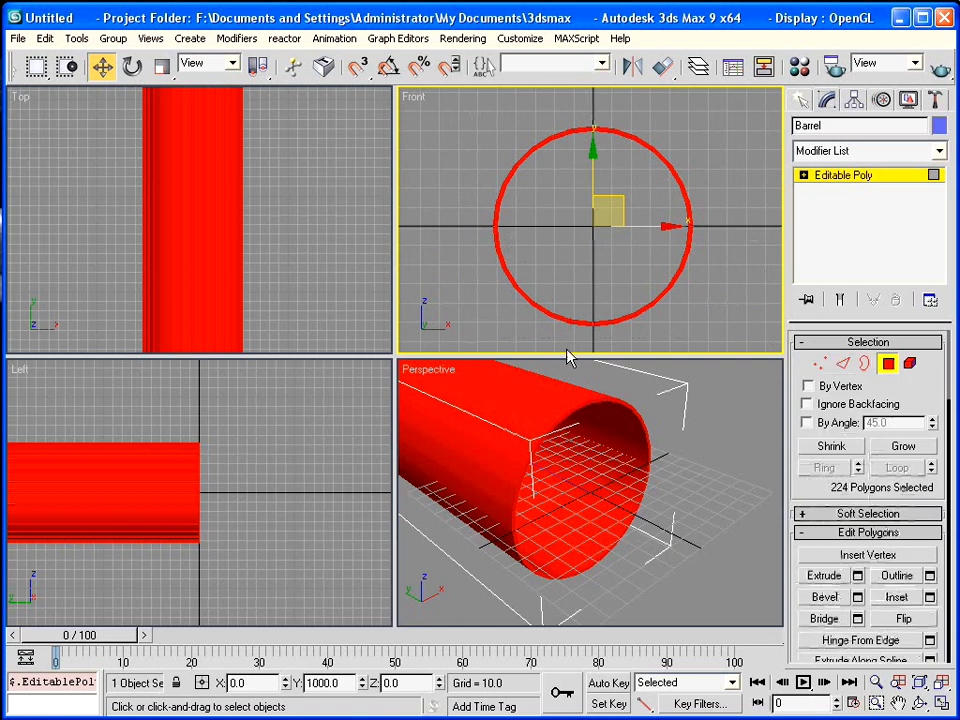
# Turn the Front viewport into a maximised Smooth + Highlights perspective with Edged Faces.
pyautogui.click(503, 148)
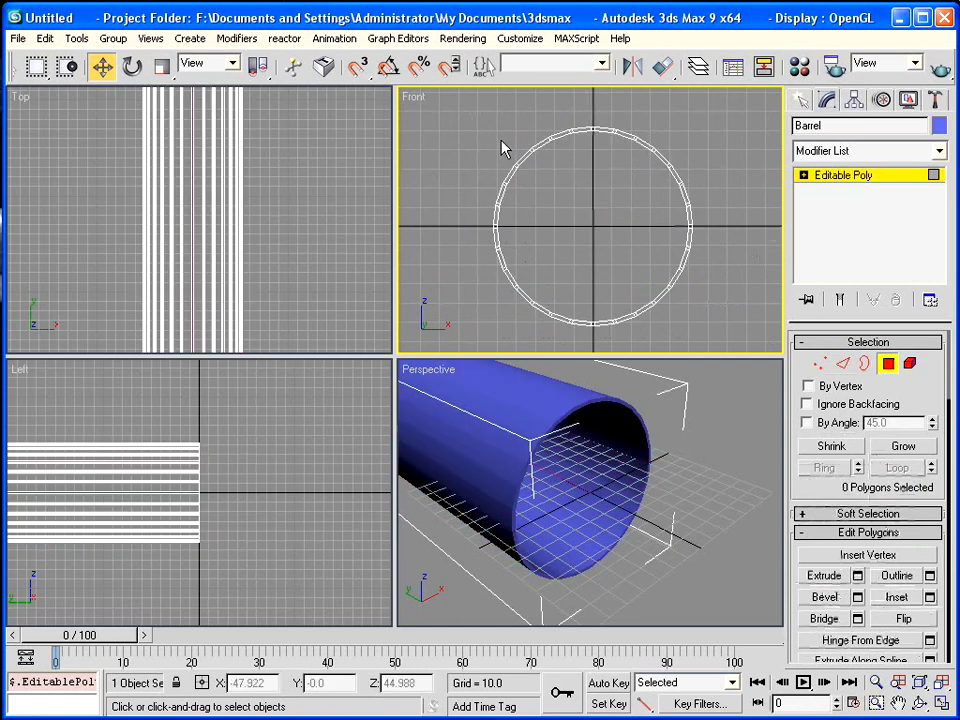
pyautogui.rightClick(414, 97)
pyautogui.moveTo(440, 113)
pyautogui.click(565, 106)
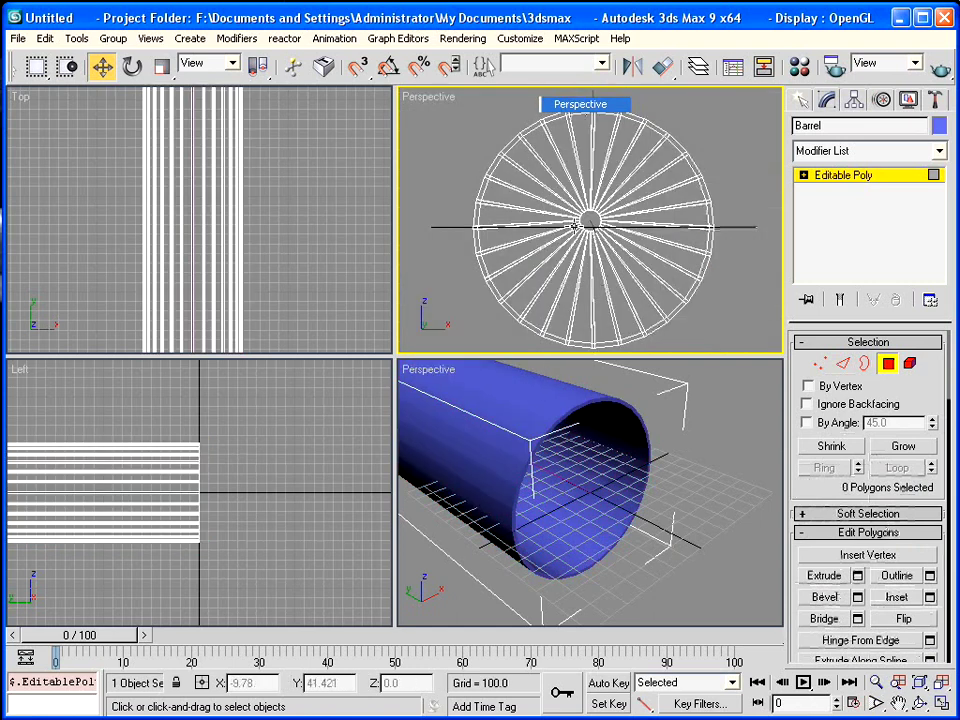
pyautogui.rightClick(424, 99)
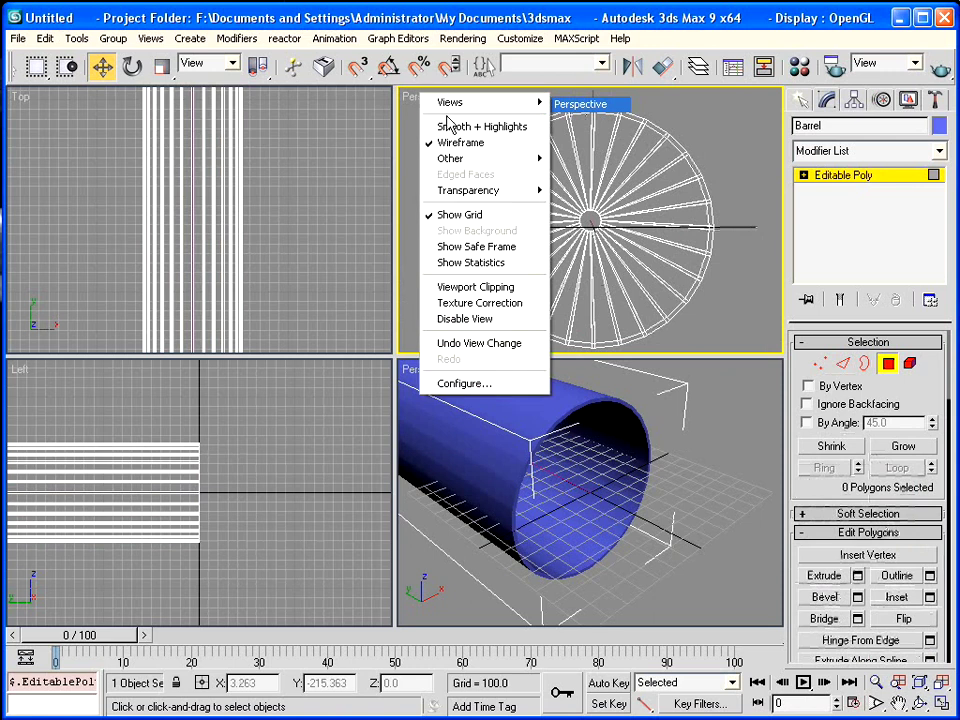
pyautogui.click(452, 127)
pyautogui.rightClick(426, 99)
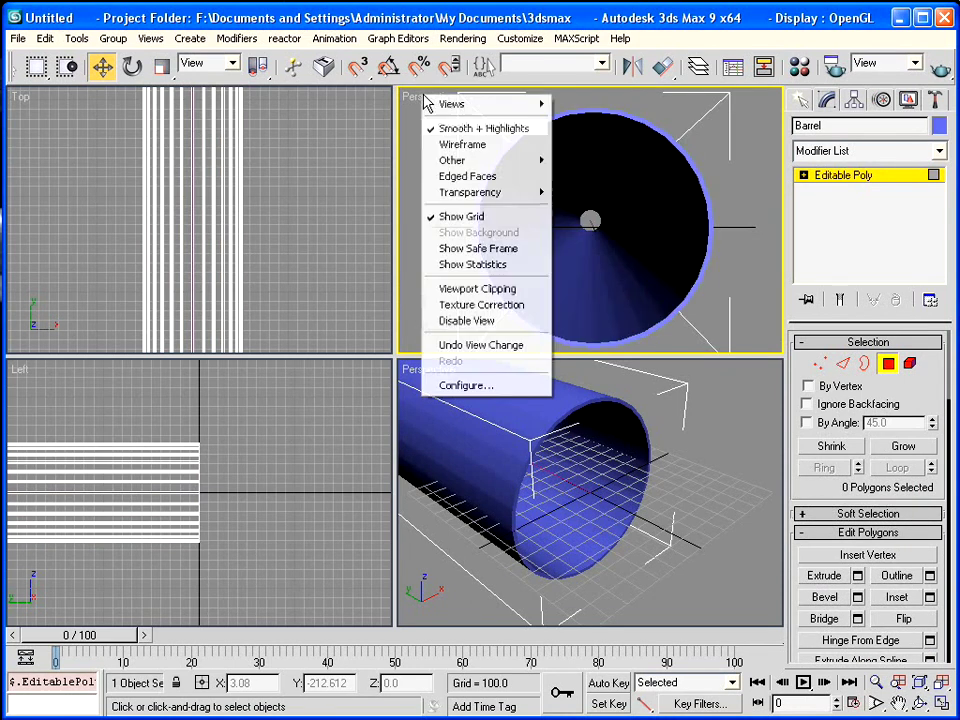
pyautogui.click(456, 177)
pyautogui.scroll(3, 620, 248)
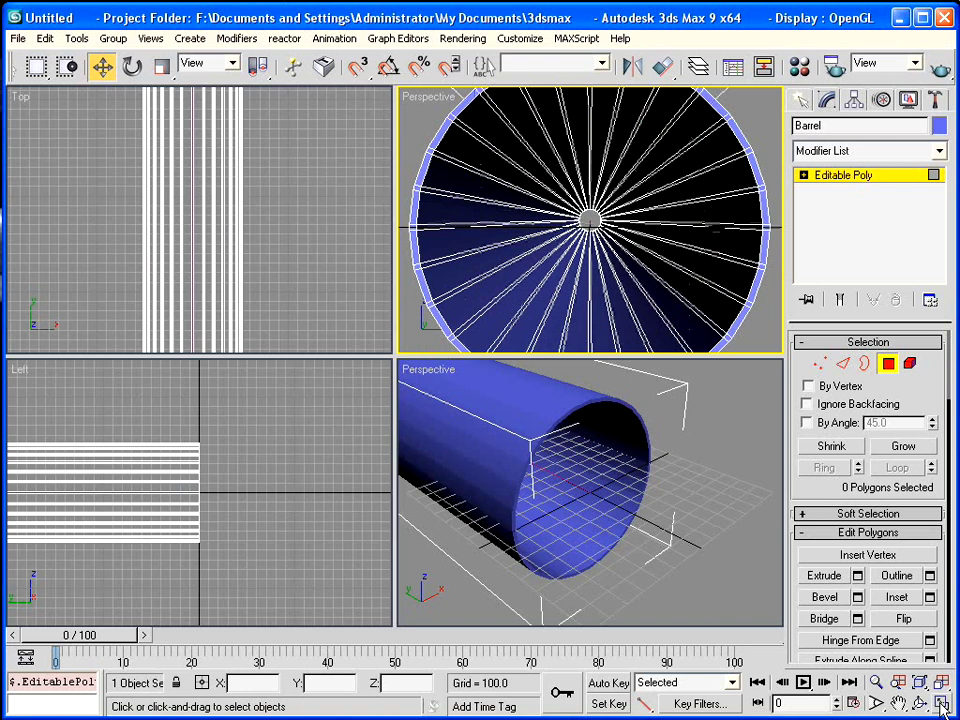
pyautogui.hotkey('alt', 'w')
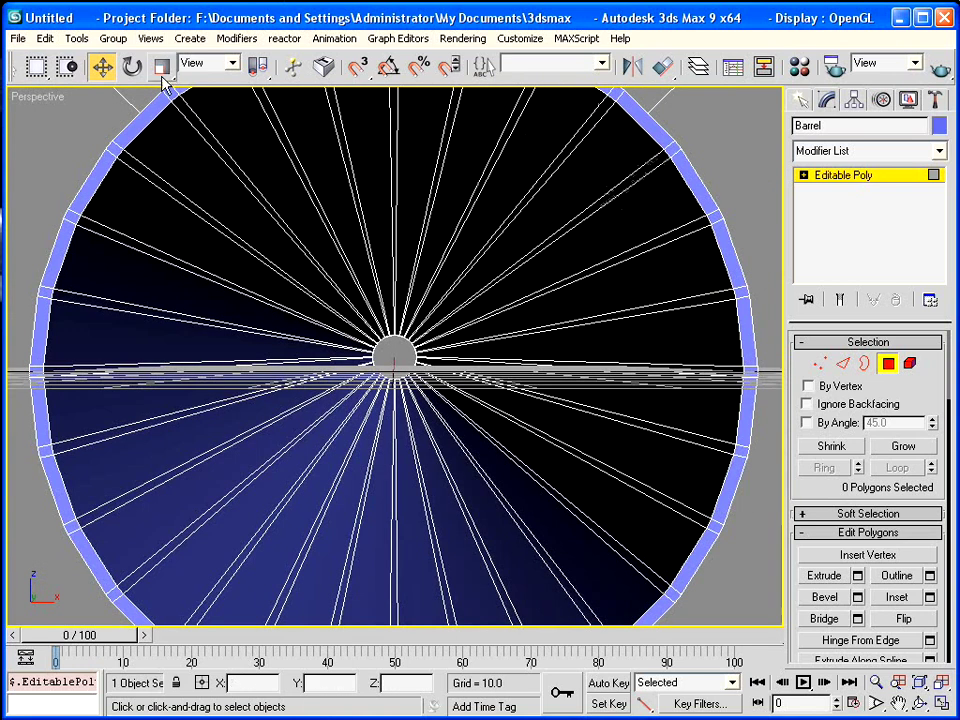
# Select every other wide wedge polygon around the barrel ring, 28 in total.
pyautogui.moveTo(86, 62); pyautogui.dragTo(363, 80)
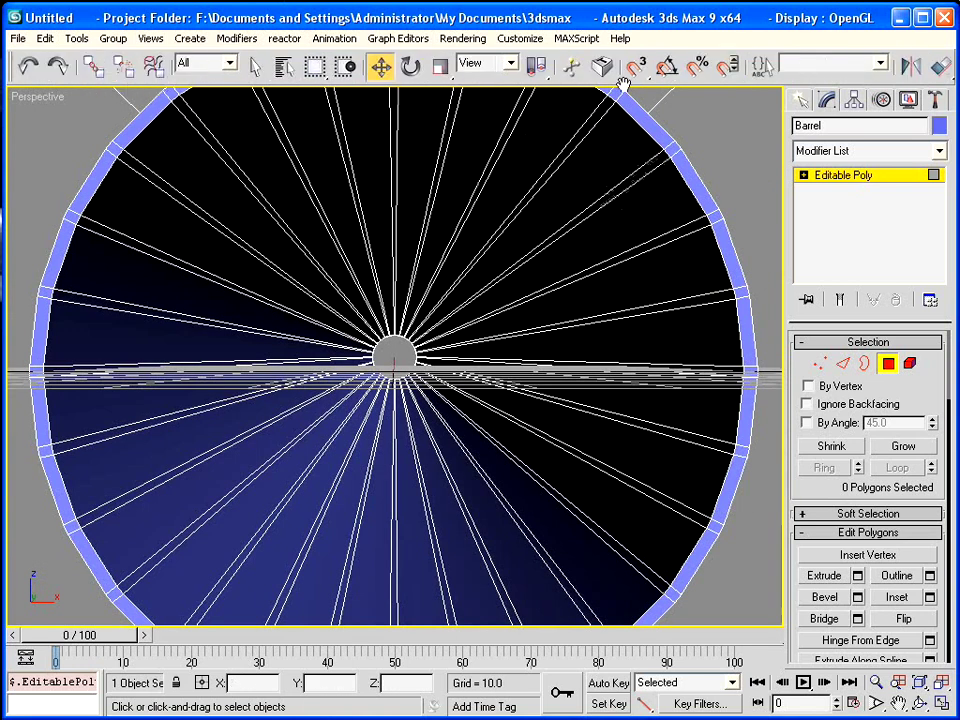
pyautogui.click(255, 66)
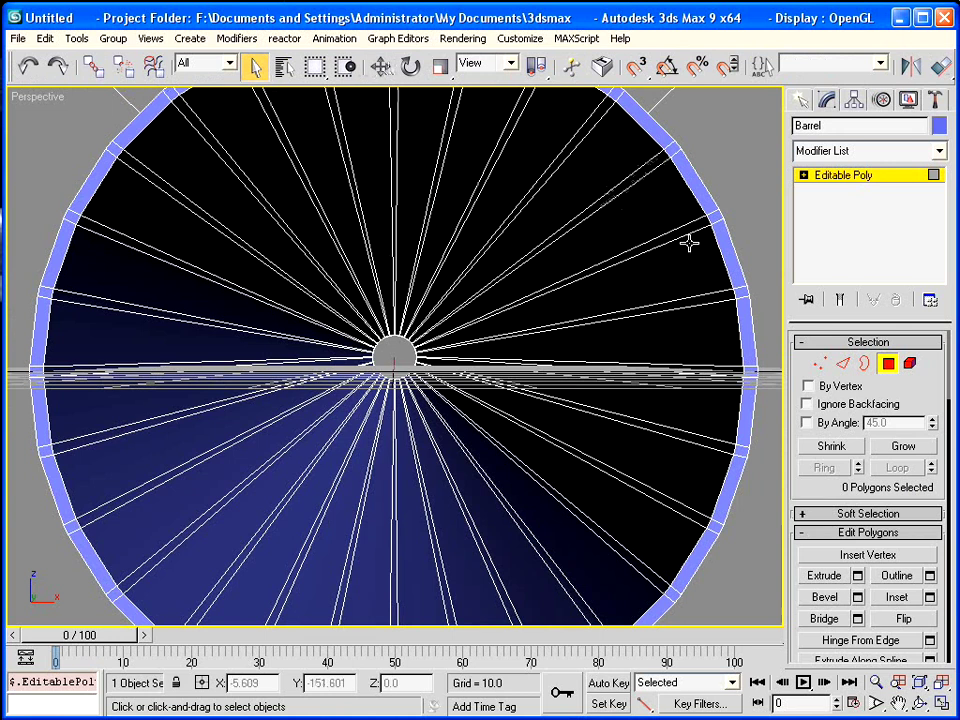
pyautogui.click(427, 140)
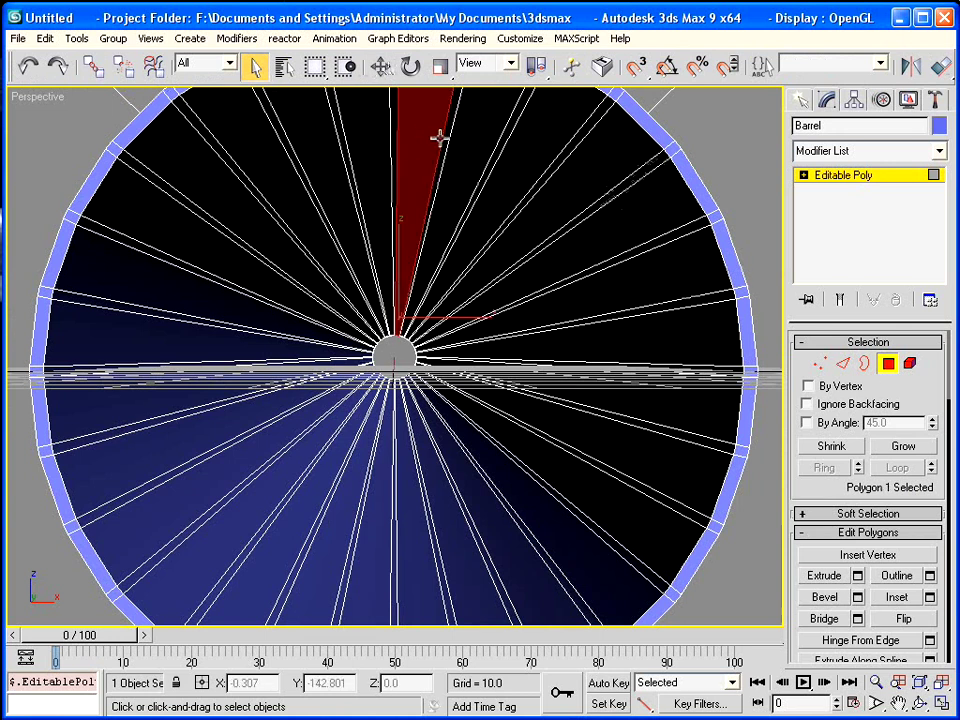
pyautogui.keyDown('ctrl'); pyautogui.click(521, 137); pyautogui.keyUp('ctrl')
pyautogui.keyDown('ctrl'); pyautogui.click(572, 150); pyautogui.keyUp('ctrl')
pyautogui.keyDown('ctrl'); pyautogui.click(609, 165); pyautogui.keyUp('ctrl')
pyautogui.keyDown('ctrl'); pyautogui.click(646, 224); pyautogui.keyUp('ctrl')
pyautogui.keyDown('ctrl'); pyautogui.click(654, 264); pyautogui.keyUp('ctrl')
pyautogui.keyDown('ctrl'); pyautogui.click(683, 339); pyautogui.keyUp('ctrl')
pyautogui.keyDown('ctrl'); pyautogui.click(686, 437); pyautogui.keyUp('ctrl')
pyautogui.keyDown('ctrl'); pyautogui.click(656, 489); pyautogui.keyUp('ctrl')
pyautogui.keyDown('ctrl'); pyautogui.click(636, 506); pyautogui.keyUp('ctrl')
pyautogui.keyDown('ctrl'); pyautogui.click(573, 556); pyautogui.keyUp('ctrl')
pyautogui.keyDown('ctrl'); pyautogui.click(495, 579); pyautogui.keyUp('ctrl')
pyautogui.keyDown('ctrl'); pyautogui.click(471, 583); pyautogui.keyUp('ctrl')
pyautogui.keyDown('ctrl'); pyautogui.click(416, 587); pyautogui.keyUp('ctrl')
pyautogui.keyDown('ctrl'); pyautogui.click(352, 585); pyautogui.keyUp('ctrl')
pyautogui.keyDown('ctrl'); pyautogui.click(270, 568); pyautogui.keyUp('ctrl')
pyautogui.keyDown('ctrl'); pyautogui.click(223, 540); pyautogui.keyUp('ctrl')
pyautogui.keyDown('ctrl'); pyautogui.click(208, 526); pyautogui.keyUp('ctrl')
pyautogui.keyDown('ctrl'); pyautogui.click(193, 511); pyautogui.keyUp('ctrl')
pyautogui.keyDown('ctrl'); pyautogui.click(141, 456); pyautogui.keyUp('ctrl')
pyautogui.keyDown('ctrl'); pyautogui.click(111, 418); pyautogui.keyUp('ctrl')
pyautogui.keyDown('ctrl'); pyautogui.click(90, 343); pyautogui.keyUp('ctrl')
pyautogui.keyDown('ctrl'); pyautogui.click(106, 268); pyautogui.keyUp('ctrl')
pyautogui.keyDown('ctrl'); pyautogui.click(164, 212); pyautogui.keyUp('ctrl')
pyautogui.keyDown('ctrl'); pyautogui.click(210, 166); pyautogui.keyUp('ctrl')
pyautogui.keyDown('ctrl'); pyautogui.click(242, 138); pyautogui.keyUp('ctrl')
pyautogui.keyDown('ctrl'); pyautogui.click(290, 118); pyautogui.keyUp('ctrl')
pyautogui.keyDown('ctrl'); pyautogui.click(353, 114); pyautogui.keyUp('ctrl')
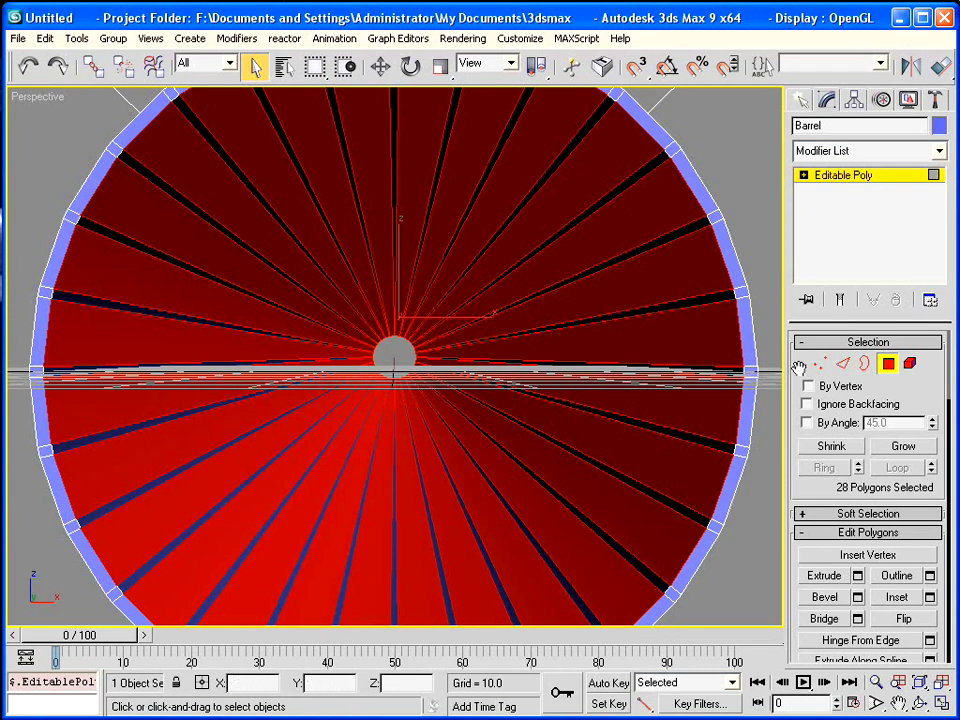
# Switch the viewport to Front and extrude the selected polygons by a small height.
pyautogui.scroll(-5, 802, 369)
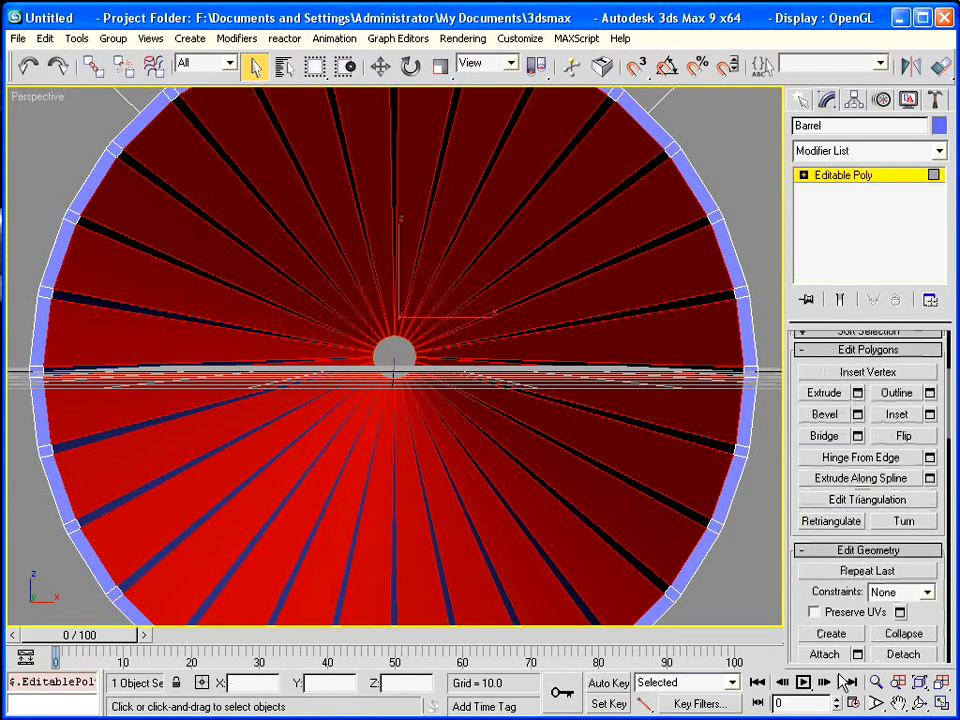
pyautogui.rightClick(25, 100)
pyautogui.moveTo(58, 104)
pyautogui.click(186, 143)
pyautogui.click(858, 393)
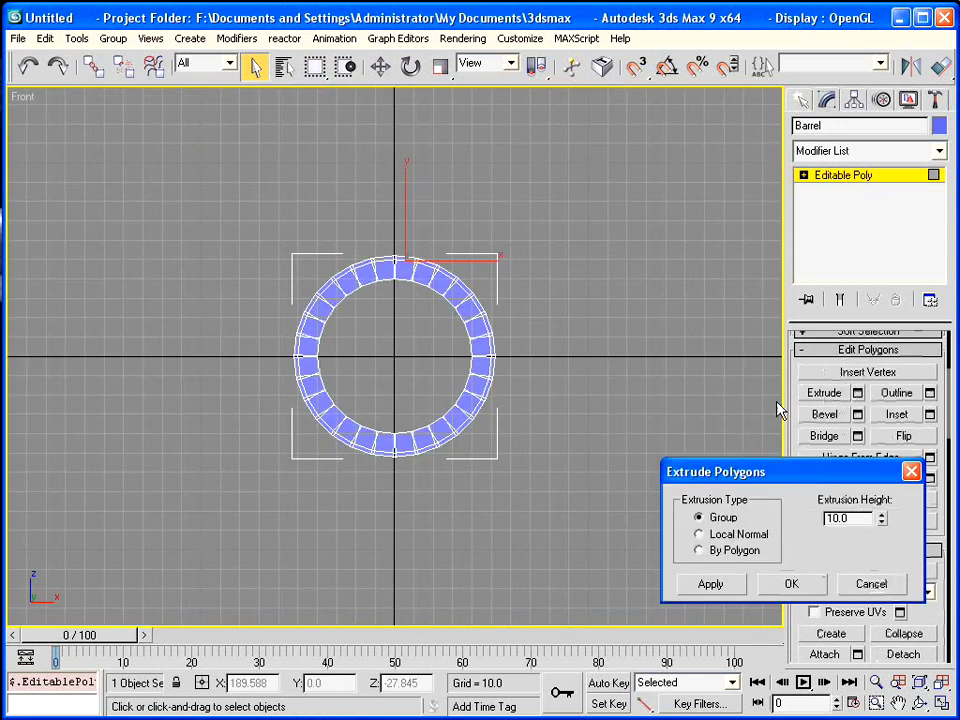
pyautogui.moveTo(884, 520); pyautogui.dragTo(864, 556)
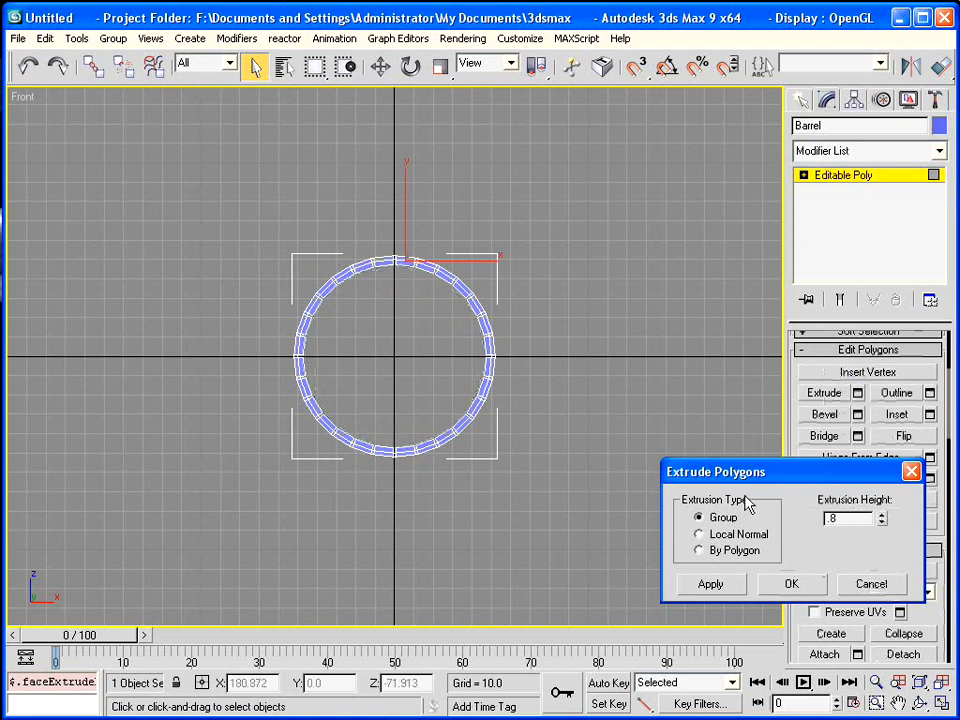
pyautogui.click(786, 583)
# Zoom in closely on the top arc of the barrel ring.
pyautogui.moveTo(418, 371); pyautogui.dragTo(465, 396, button='middle')
pyautogui.scroll(4, 464, 342)
pyautogui.moveTo(568, 260); pyautogui.dragTo(418, 261, button='middle')
pyautogui.scroll(3, 418, 261)
pyautogui.scroll(-3, 418, 224)
pyautogui.scroll(2, 450, 188)
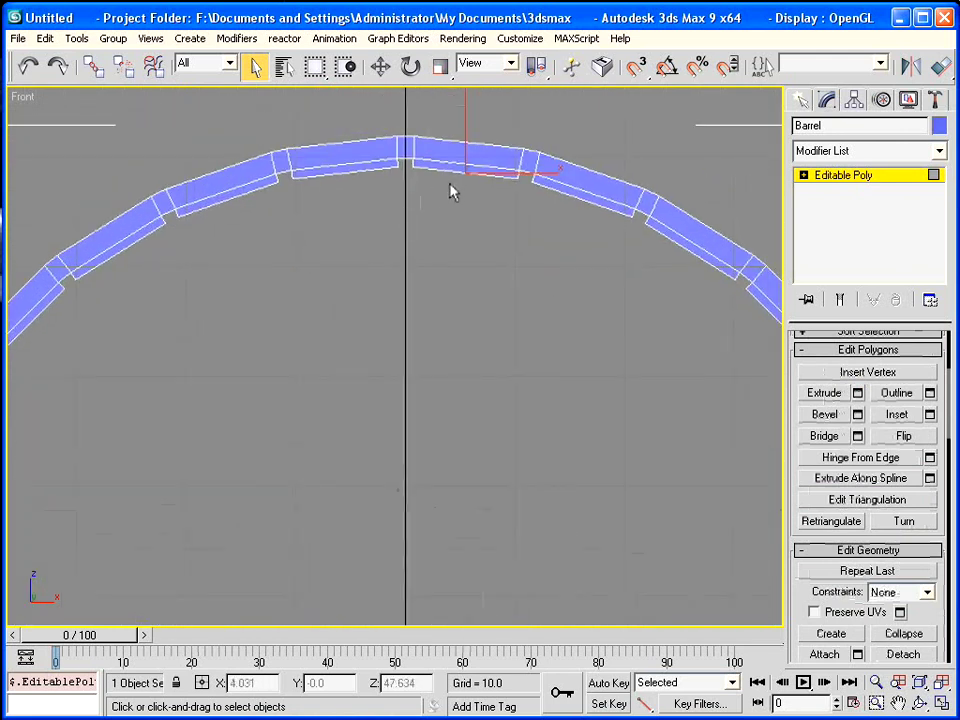
pyautogui.moveTo(414, 201); pyautogui.dragTo(418, 315, button='middle')
pyautogui.scroll(2, 414, 289)
pyautogui.scroll(3, 439, 229)
pyautogui.moveTo(439, 228); pyautogui.dragTo(383, 254, button='middle')
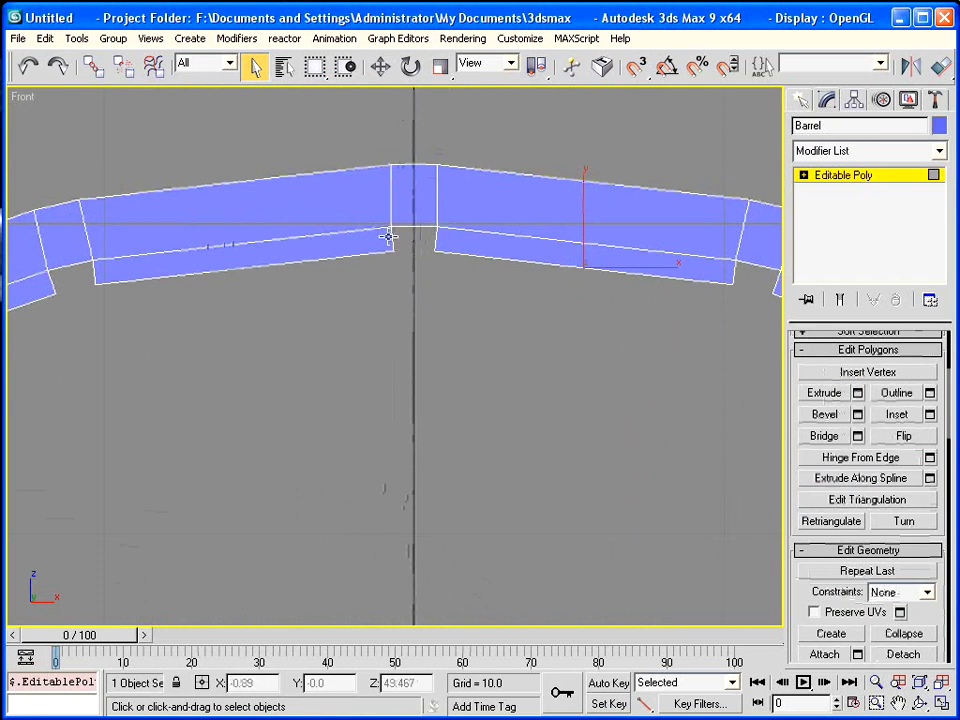
# Shrink the extruded ridges slightly with non-uniform scale.
pyautogui.moveTo(440, 70); pyautogui.dragTo(443, 127)
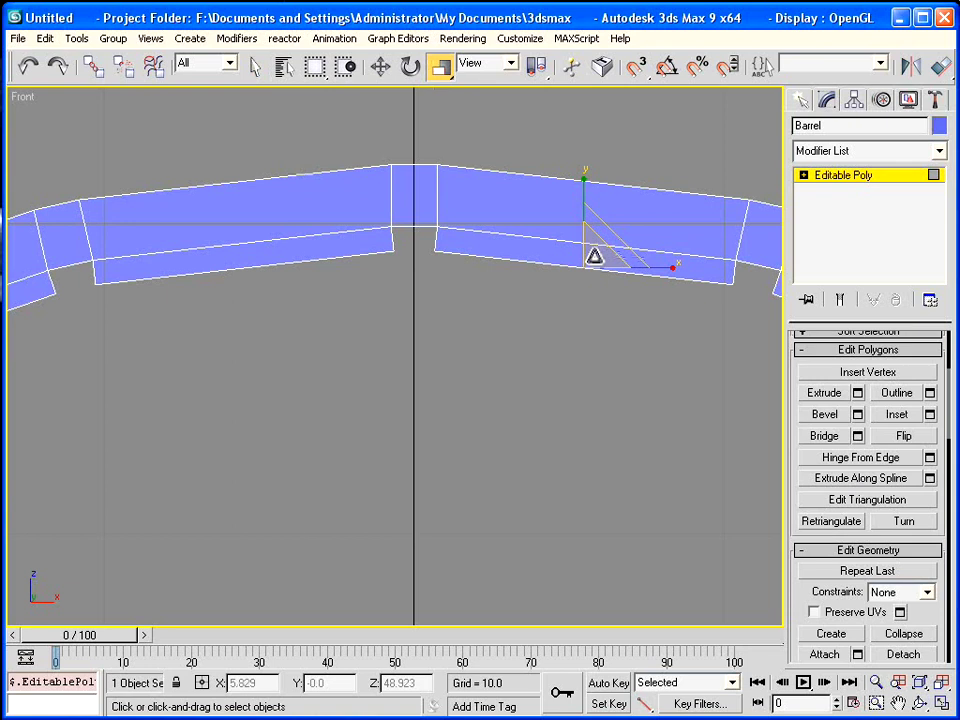
pyautogui.moveTo(613, 238); pyautogui.dragTo(612, 237)
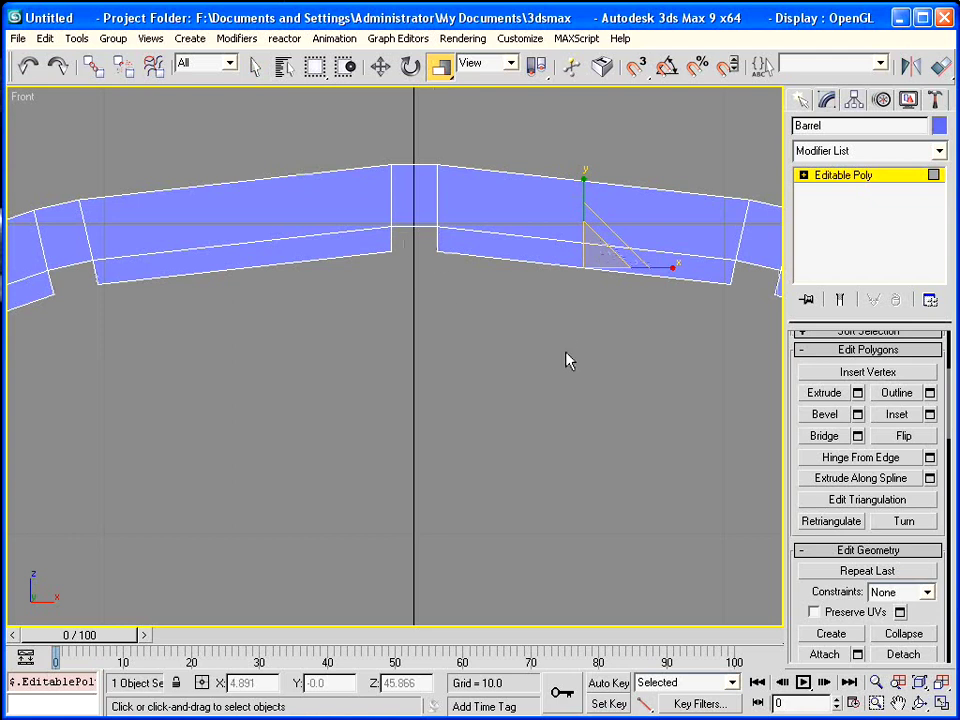
pyautogui.moveTo(566, 361); pyautogui.dragTo(568, 302, button='middle')
pyautogui.scroll(-4, 555, 298)
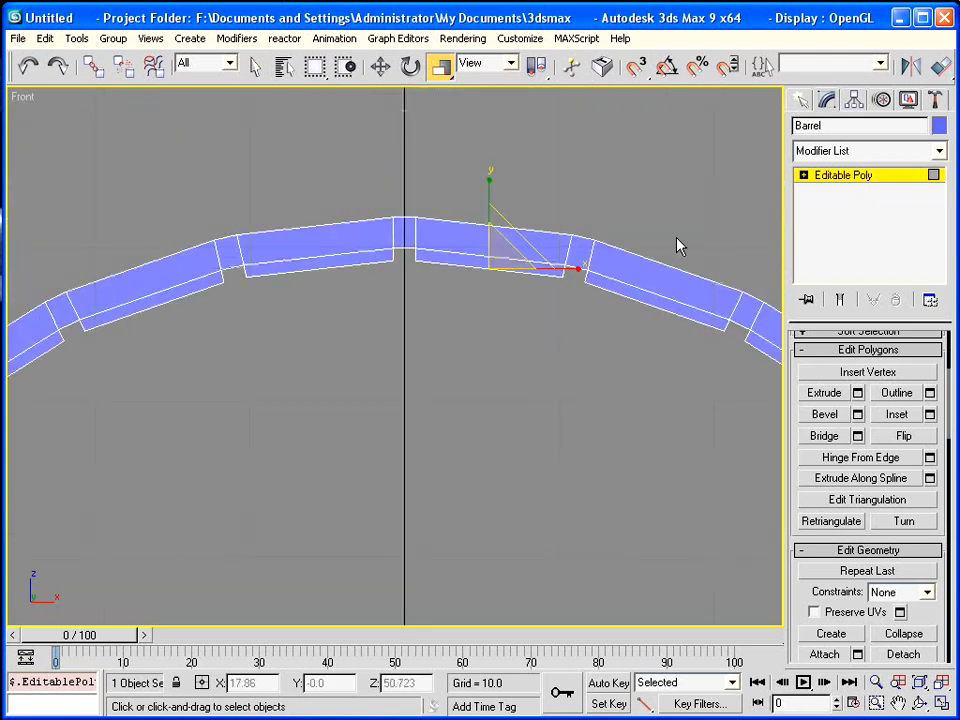
pyautogui.moveTo(482, 364); pyautogui.dragTo(474, 190, button='middle')
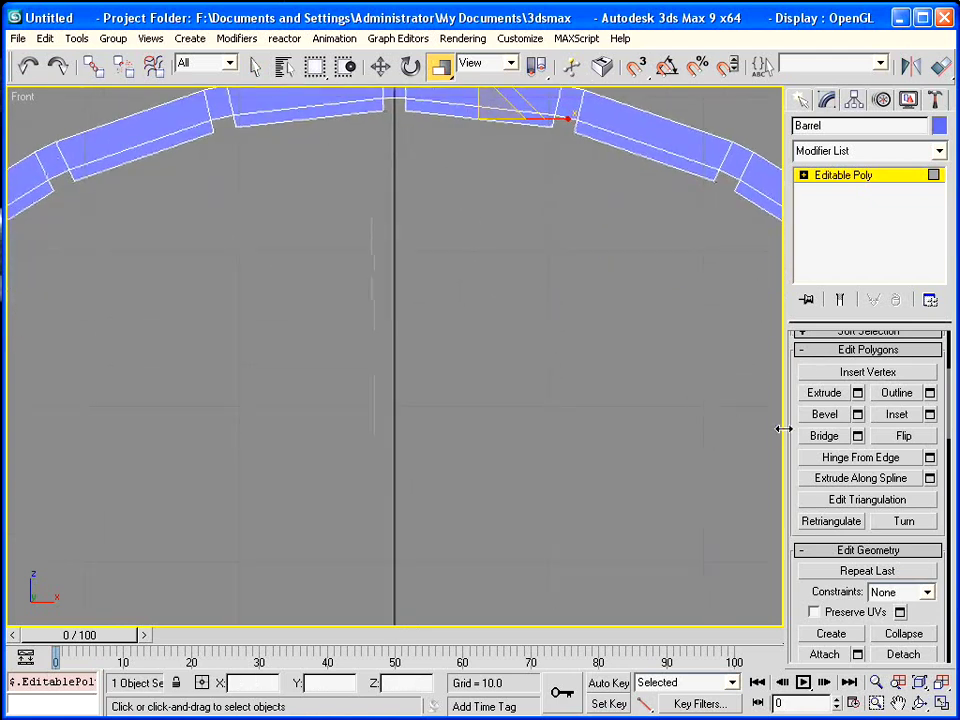
# Give the ridges material ID 2 and smoothing group 2, then return to object level.
pyautogui.moveTo(789, 429); pyautogui.dragTo(784, 161)
pyautogui.moveTo(791, 519); pyautogui.dragTo(799, 400)
pyautogui.scroll(-3, 799, 400)
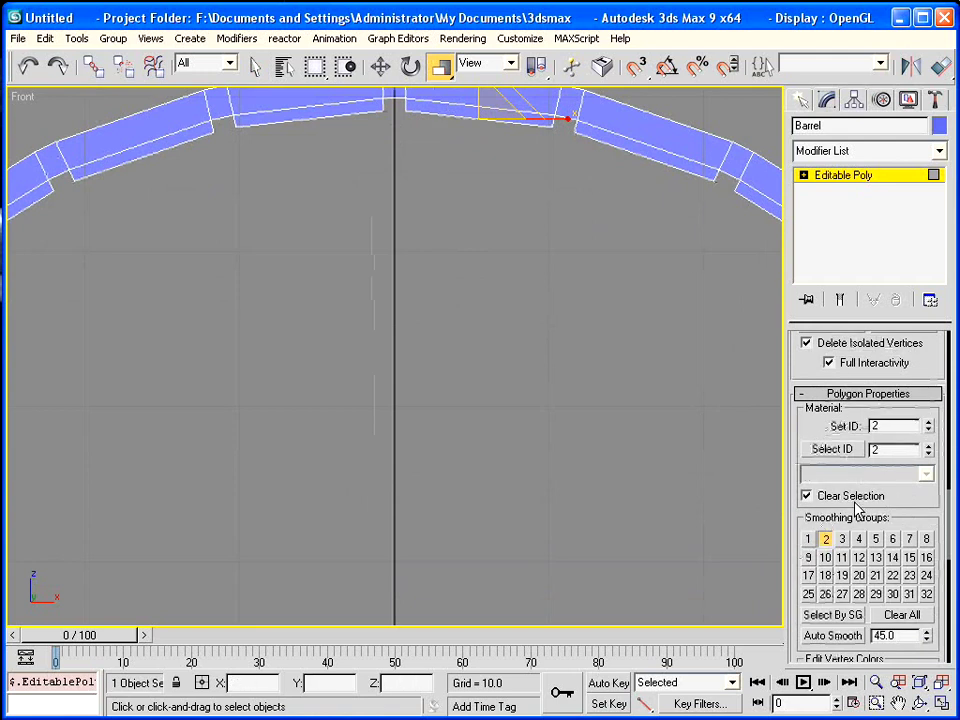
pyautogui.click(849, 180)
pyautogui.scroll(-2, 641, 266)
pyautogui.scroll(-2, 613, 293)
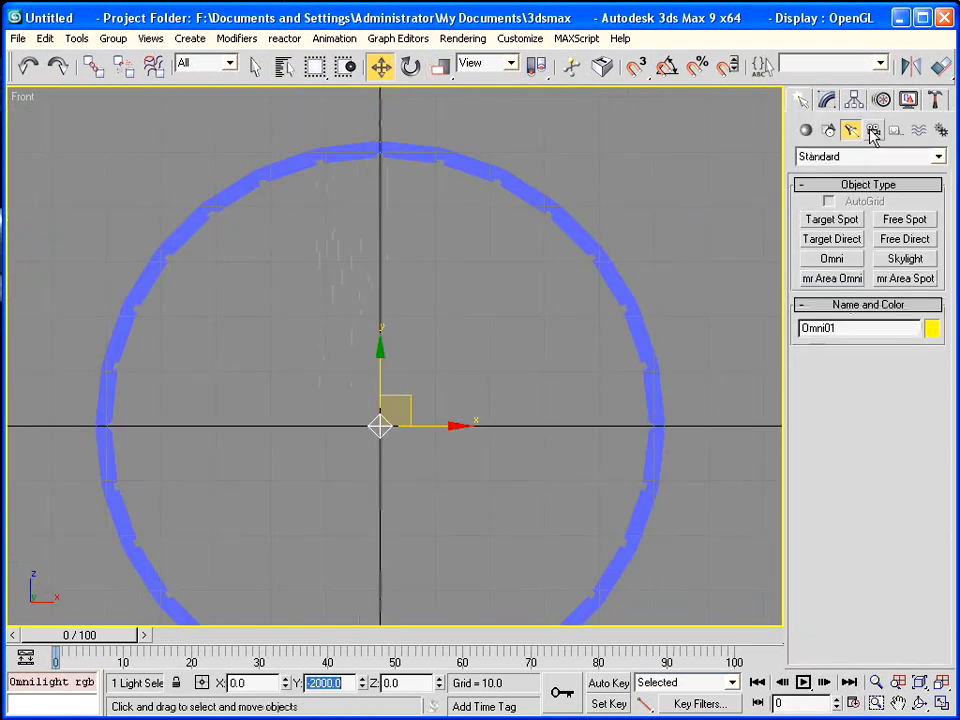
# Place a free camera with a 24 mm lens at the origin, snapped to the grid.
pyautogui.click(873, 131)
pyautogui.click(905, 221)
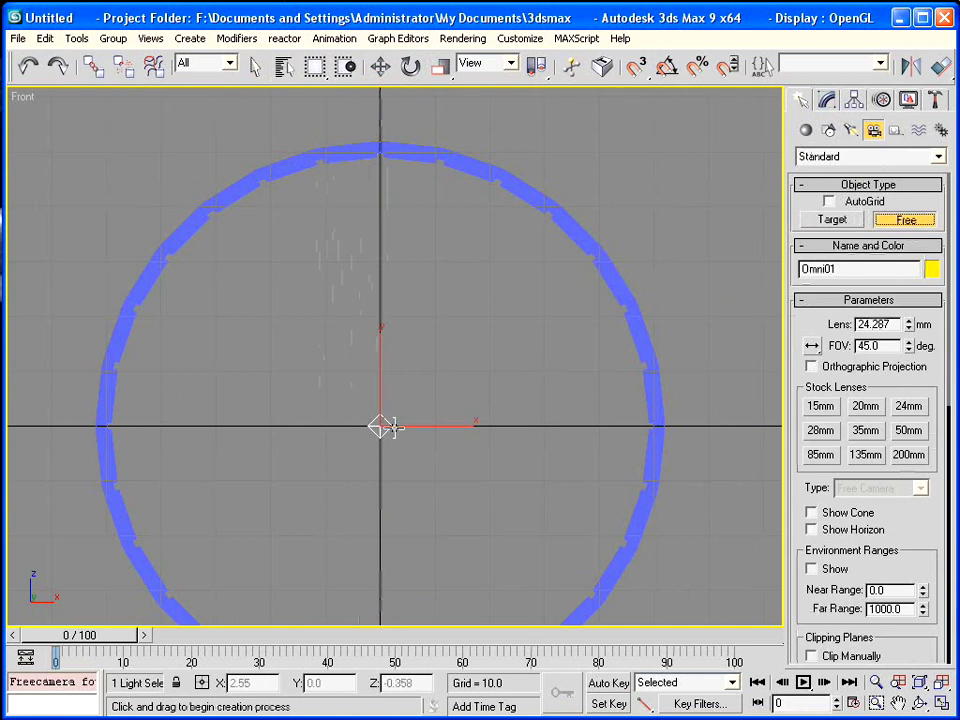
pyautogui.click(631, 70)
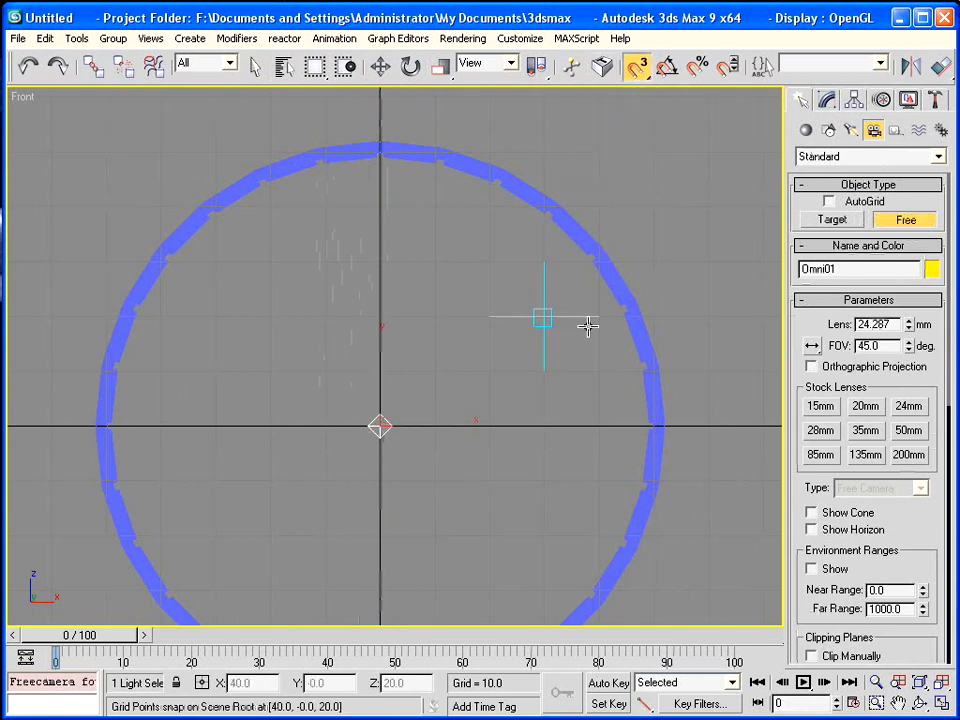
pyautogui.click(908, 405)
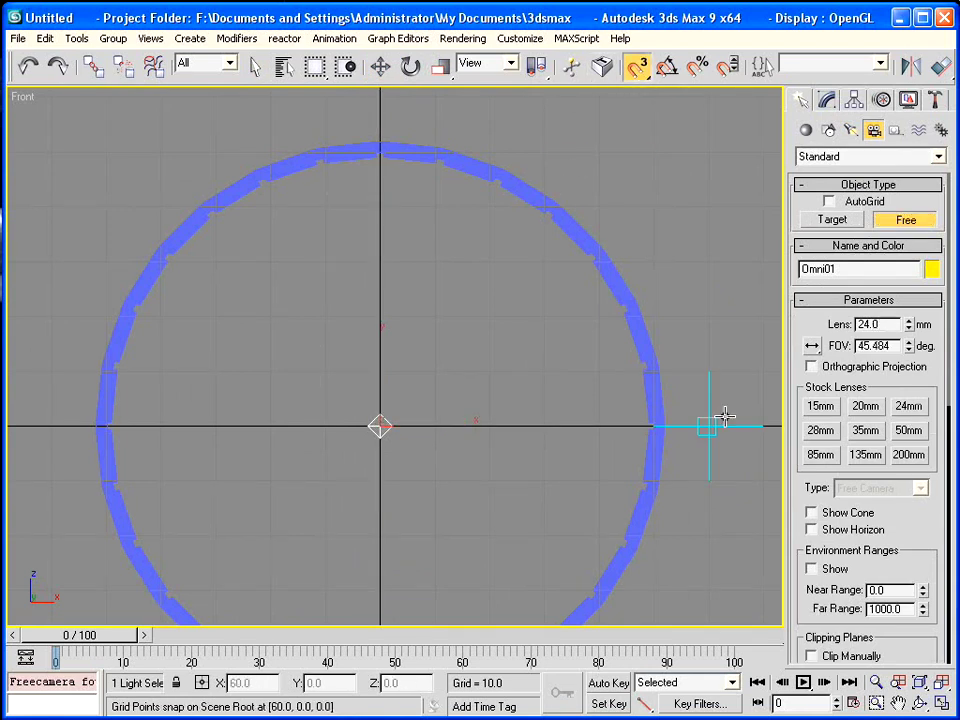
pyautogui.click(380, 426)
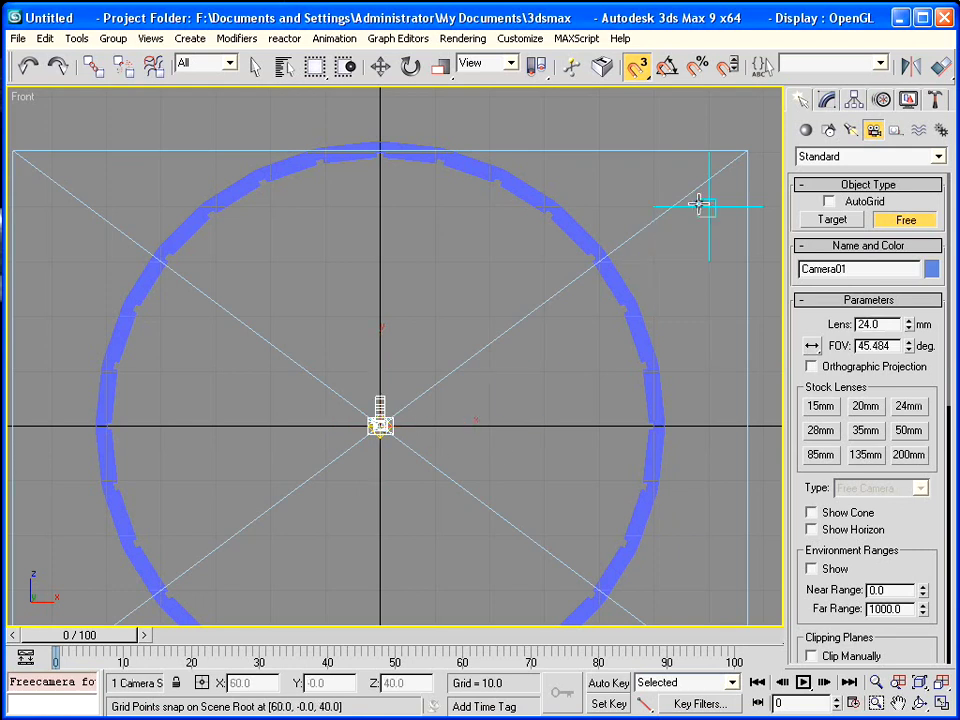
pyautogui.click(882, 101)
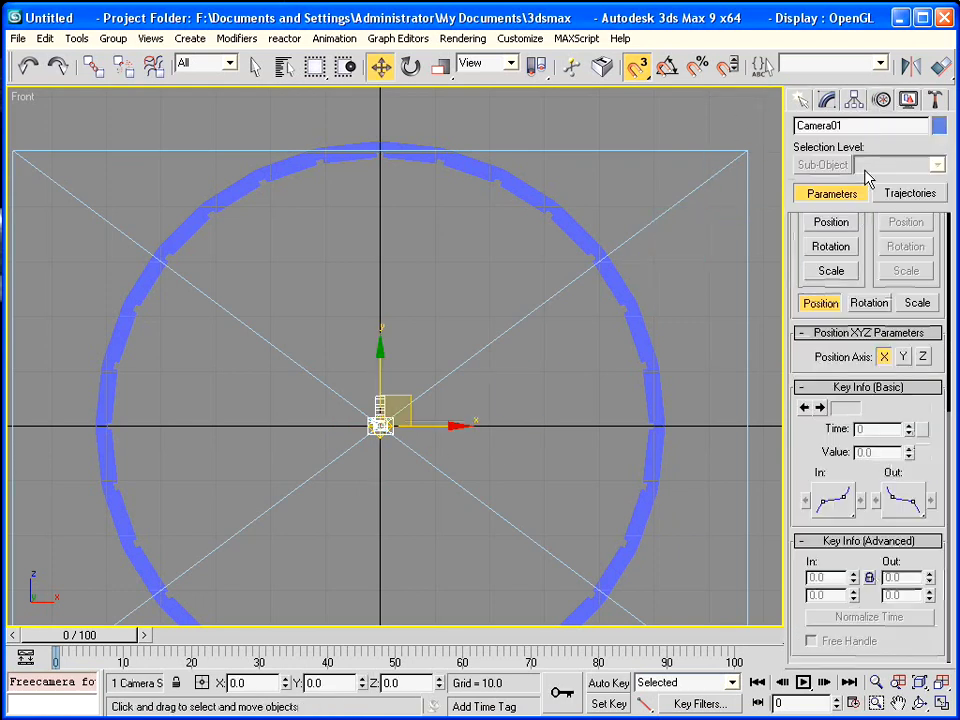
pyautogui.moveTo(808, 355); pyautogui.dragTo(804, 710)
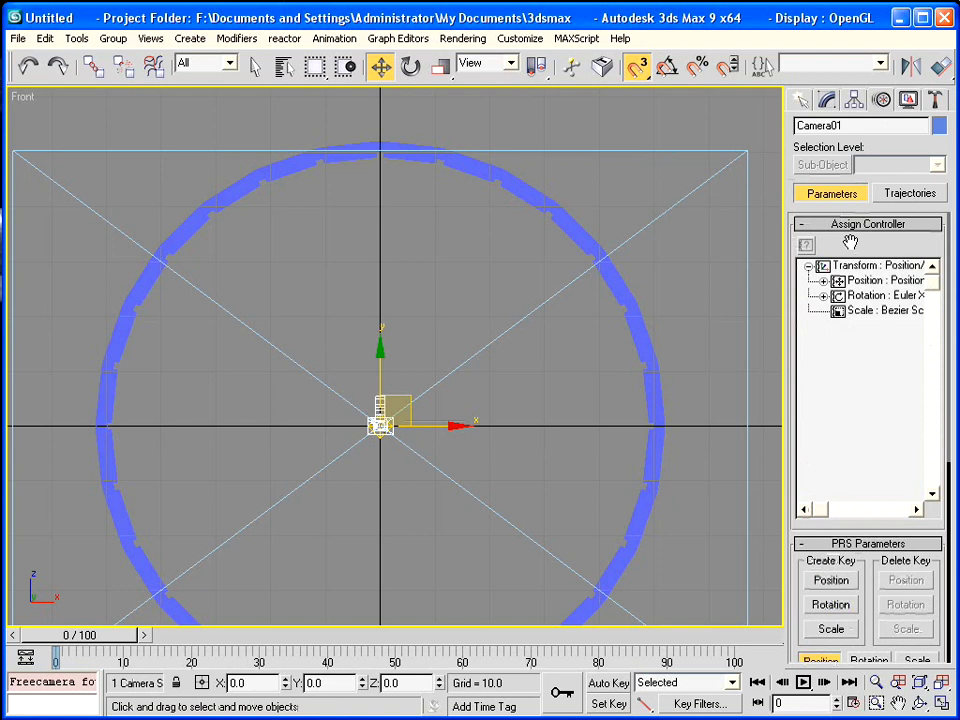
# Assign a Path Constraint controller to Camera01's position track and restore the four-viewport layout.
pyautogui.click(858, 281)
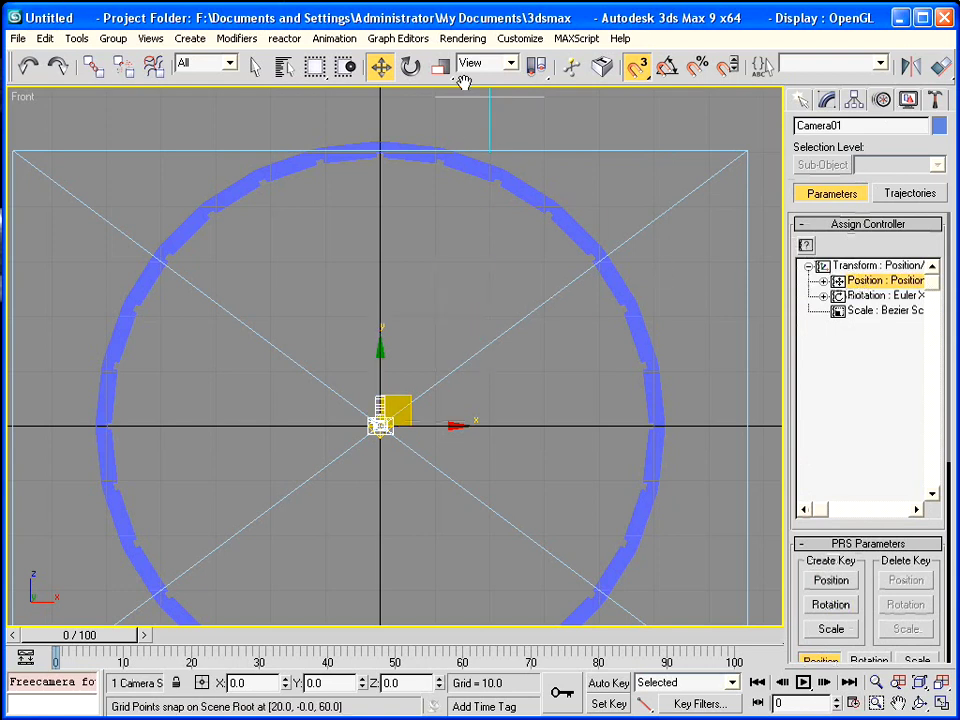
pyautogui.press('s')
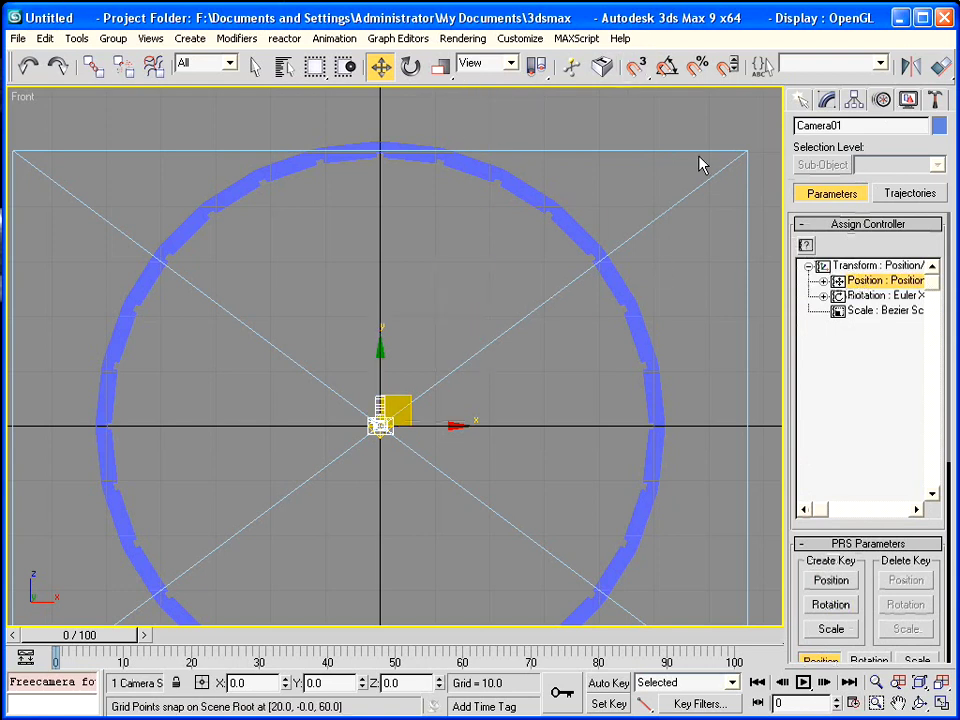
pyautogui.click(805, 245)
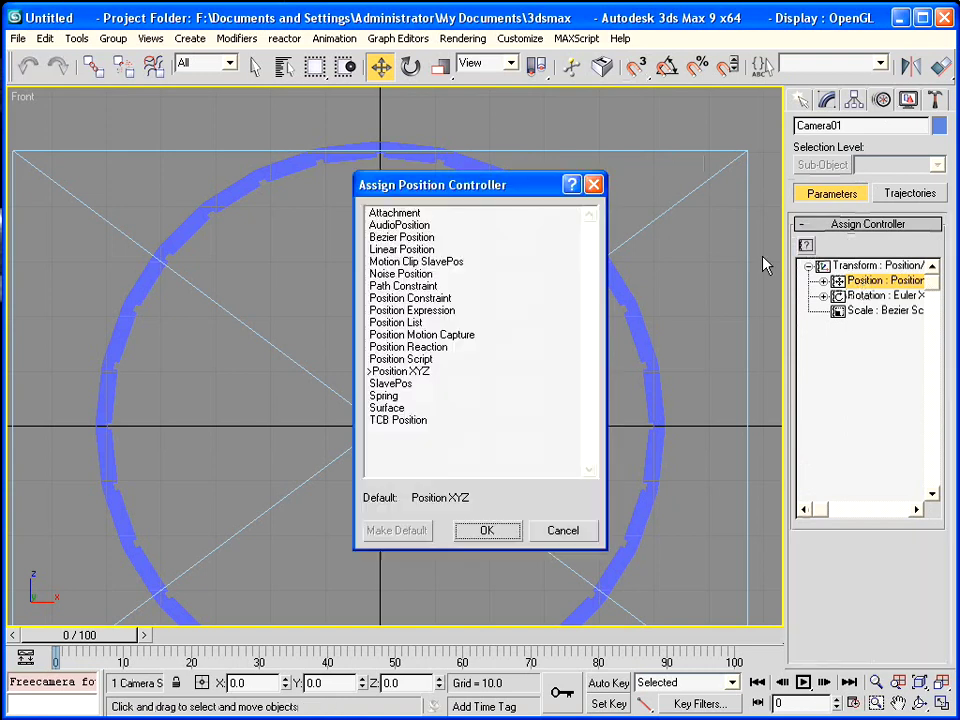
pyautogui.click(402, 287)
pyautogui.click(487, 531)
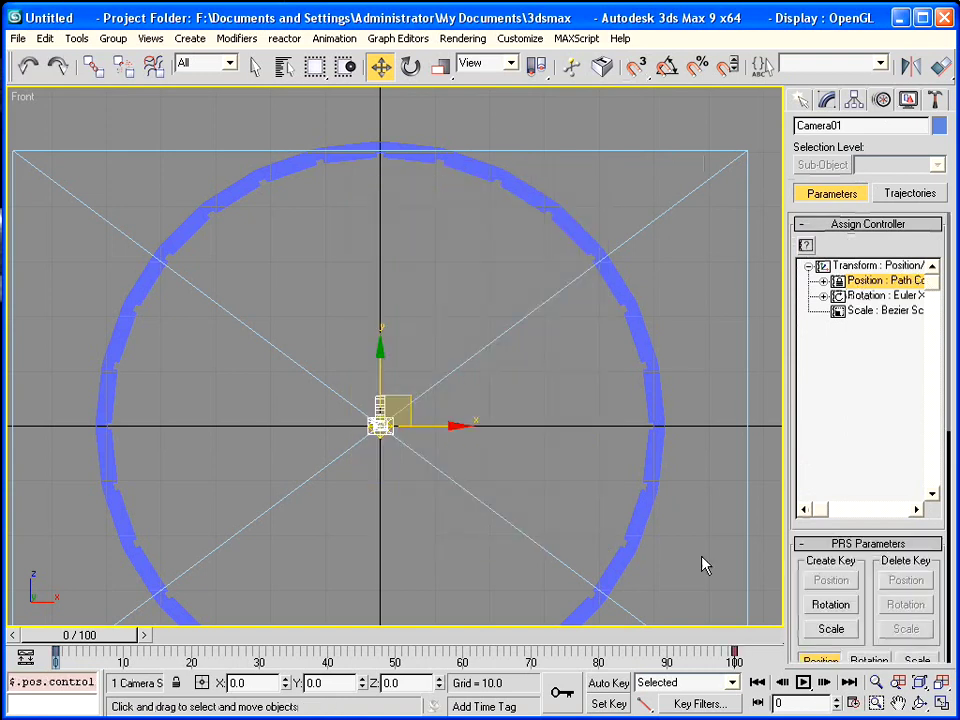
pyautogui.hotkey('alt', 'w')
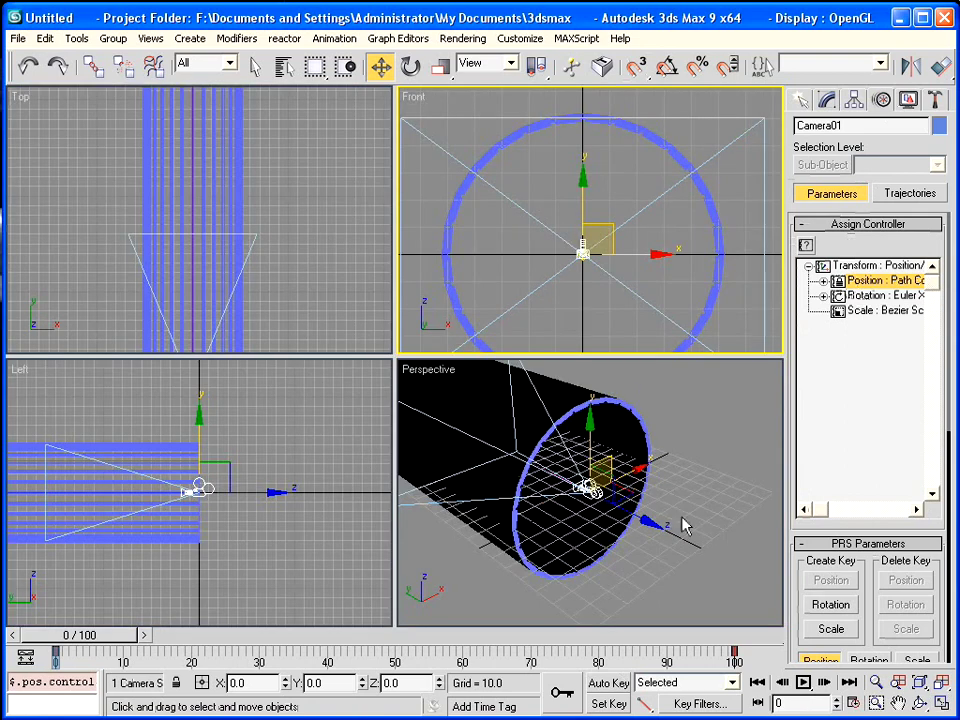
# Add Camera Path as the camera's constraint path.
pyautogui.scroll(-5, 797, 566)
pyautogui.click(822, 404)
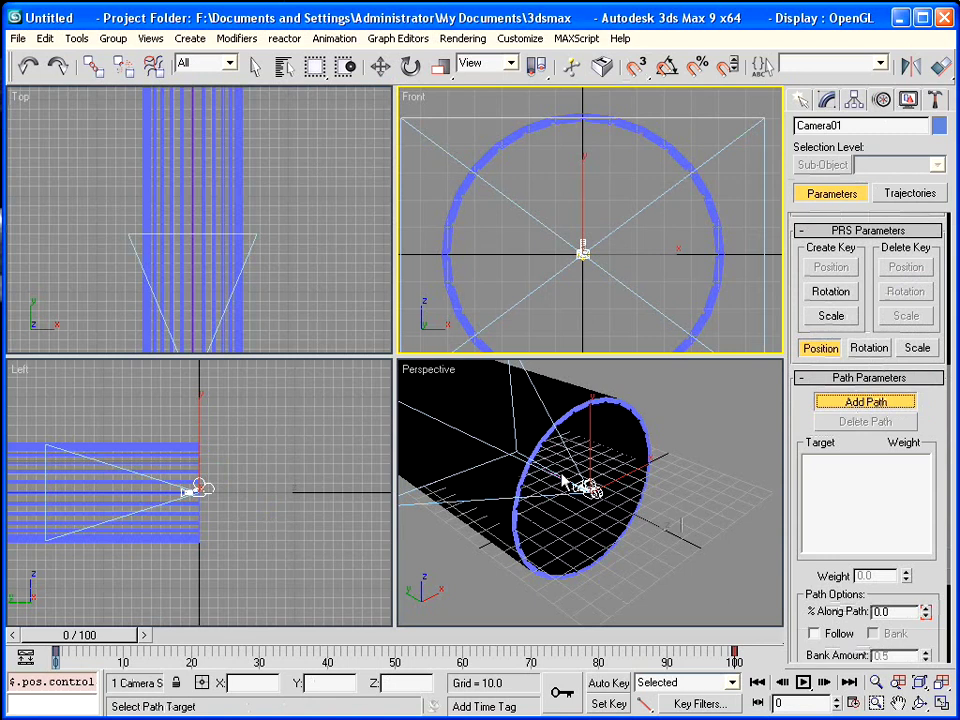
pyautogui.click(570, 482)
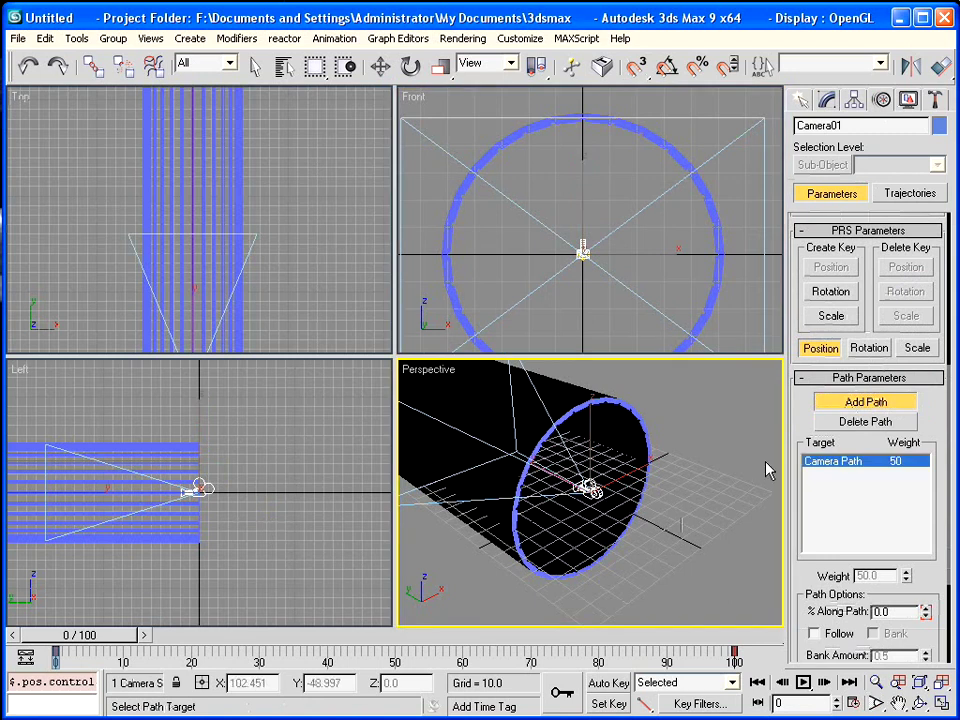
pyautogui.scroll(-3, 795, 574)
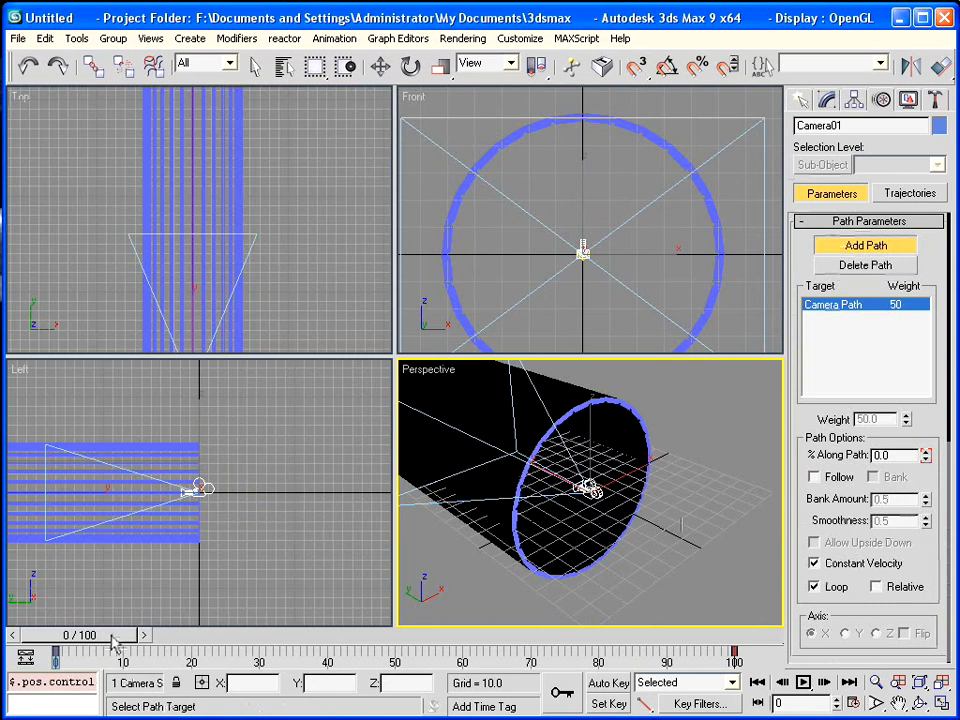
# Move the camera's path keys on the trackbar to frames 50 and 100.
pyautogui.moveTo(100, 640); pyautogui.dragTo(198, 640)
pyautogui.moveTo(55, 651); pyautogui.dragTo(599, 651)
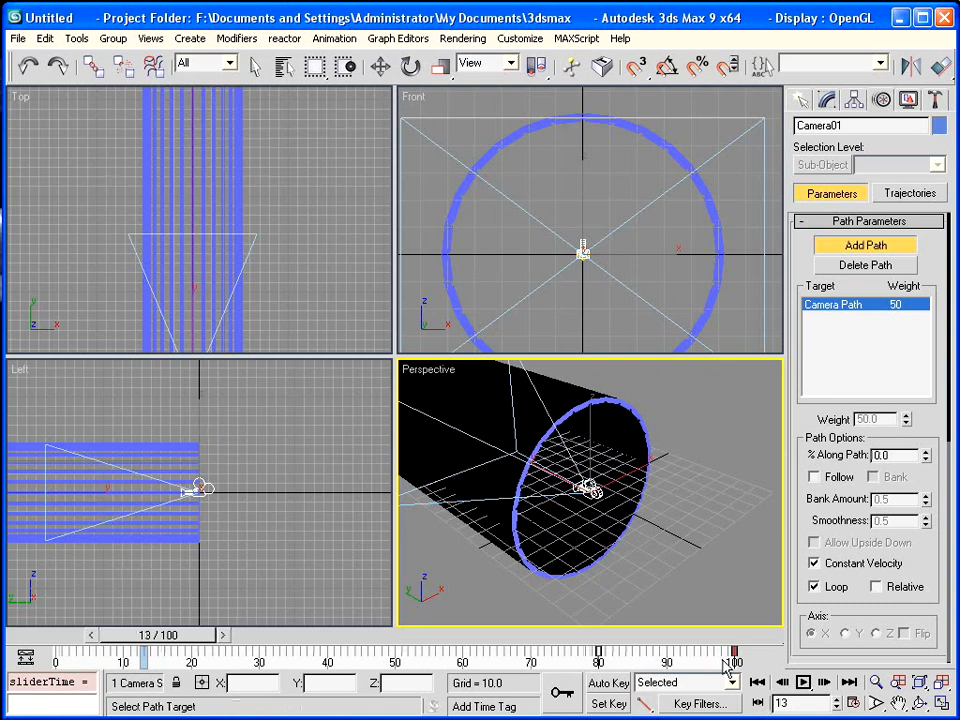
pyautogui.moveTo(735, 651); pyautogui.dragTo(490, 651)
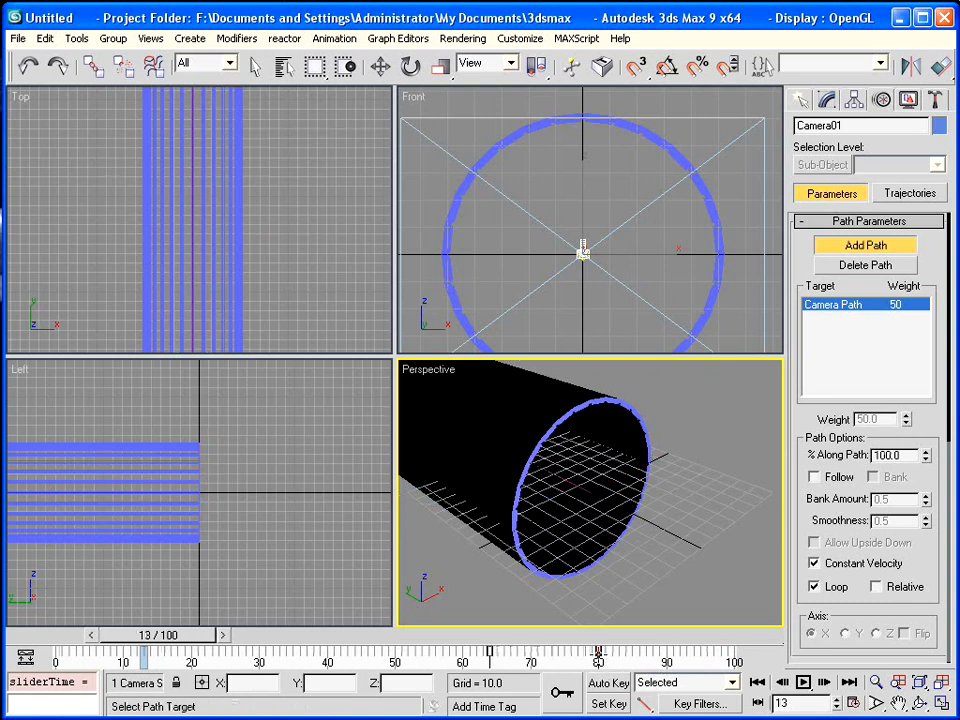
pyautogui.moveTo(598, 651); pyautogui.dragTo(735, 651)
pyautogui.moveTo(489, 651); pyautogui.dragTo(395, 651)
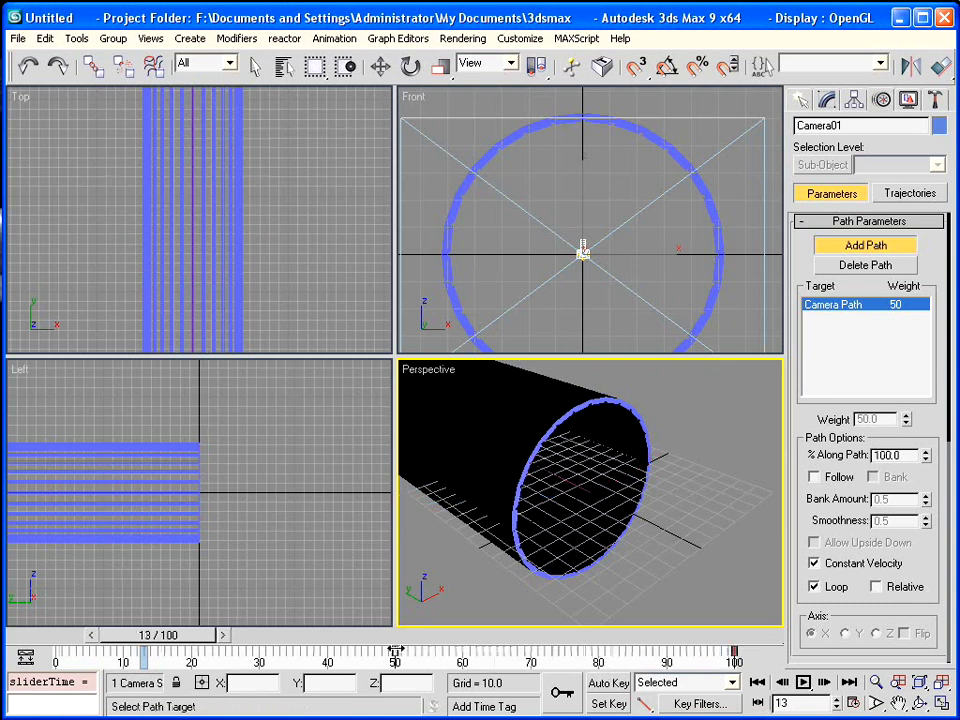
pyautogui.moveTo(182, 641); pyautogui.dragTo(542, 641)
# Switch the Perspective viewport to the Camera01 view and scrub to preview it.
pyautogui.rightClick(455, 378)
pyautogui.moveTo(463, 379)
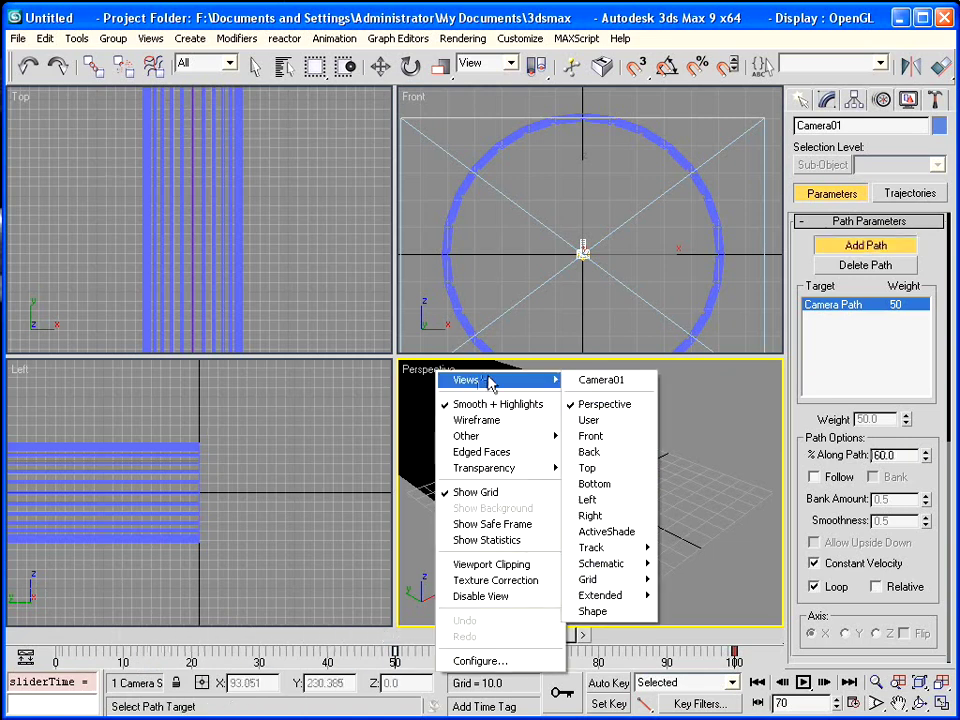
pyautogui.click(589, 388)
pyautogui.moveTo(494, 635); pyautogui.dragTo(375, 627)
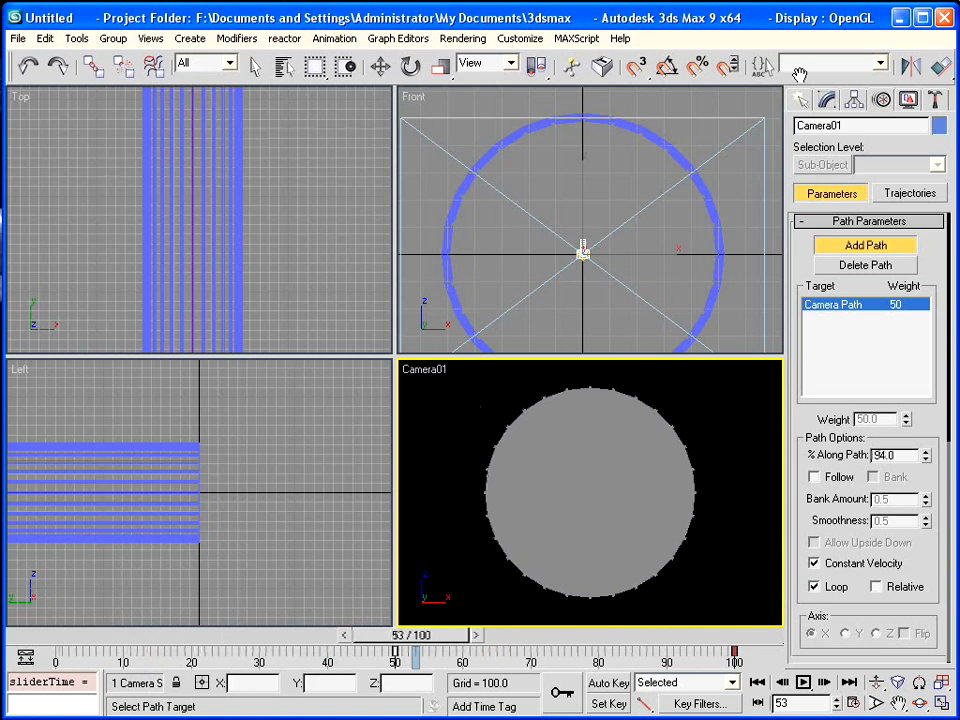
# Set the render output size to the HDTV (video) preset in Render Scene.
pyautogui.moveTo(800, 75); pyautogui.dragTo(575, 75)
pyautogui.click(885, 66)
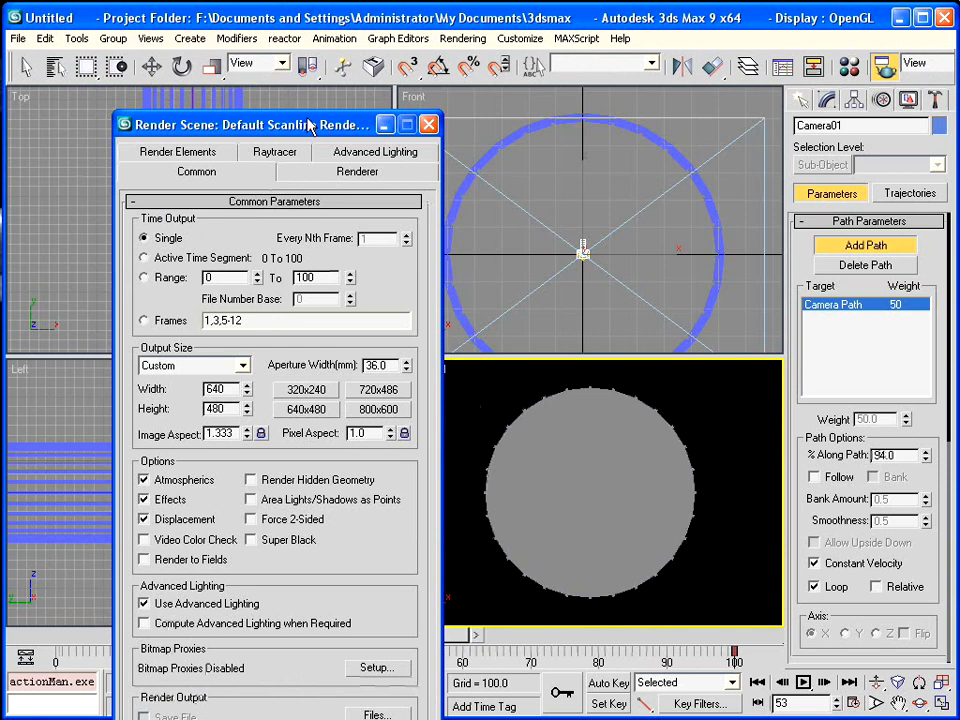
pyautogui.moveTo(250, 124); pyautogui.dragTo(320, 20)
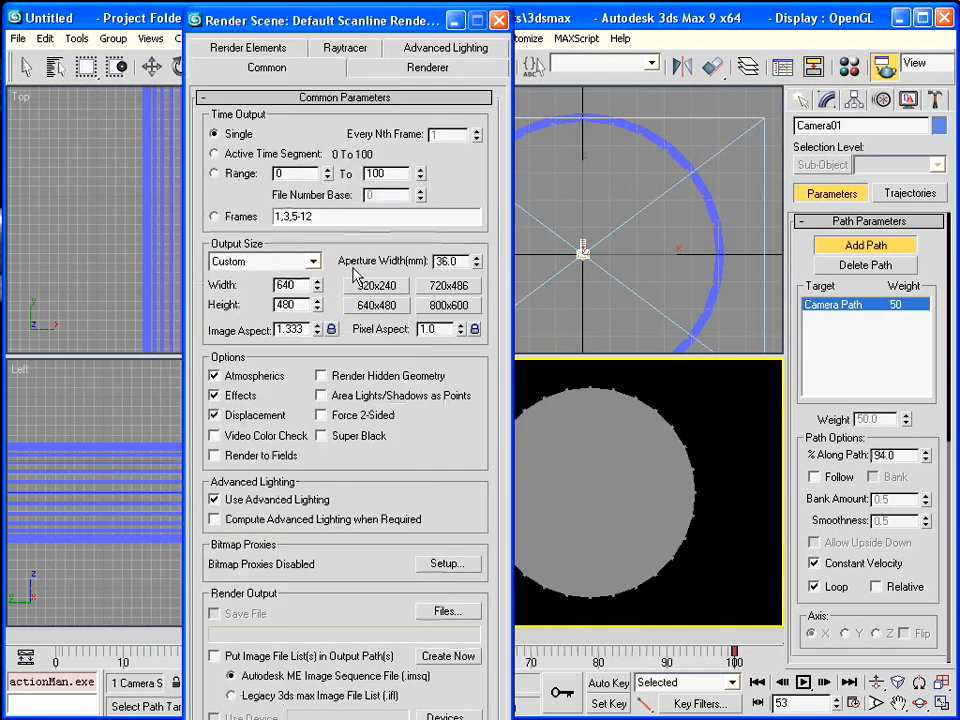
pyautogui.click(318, 263)
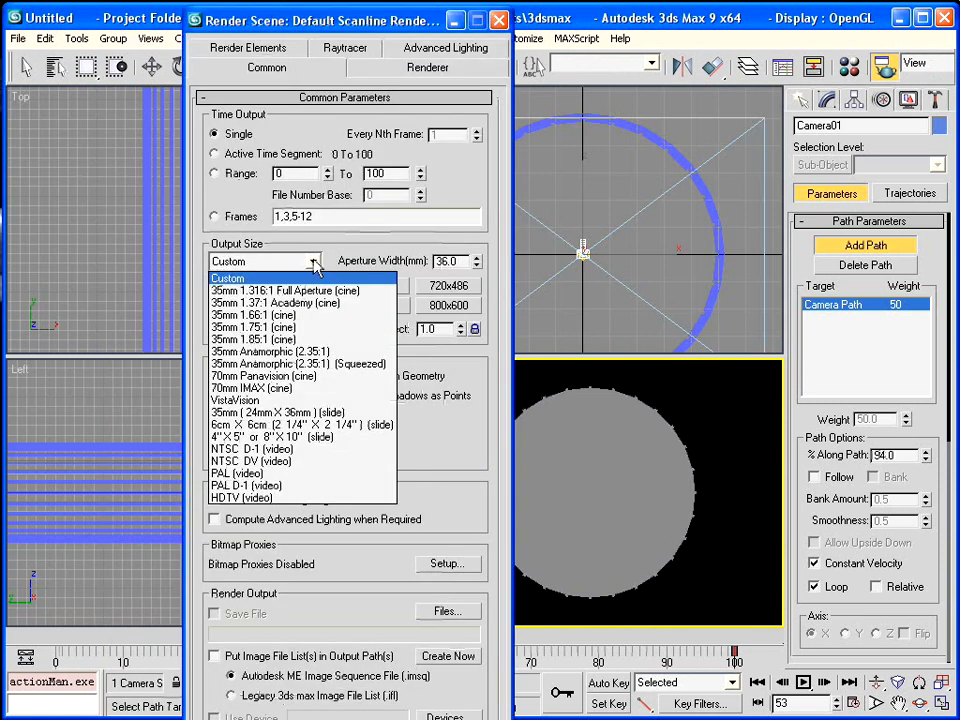
pyautogui.click(305, 495)
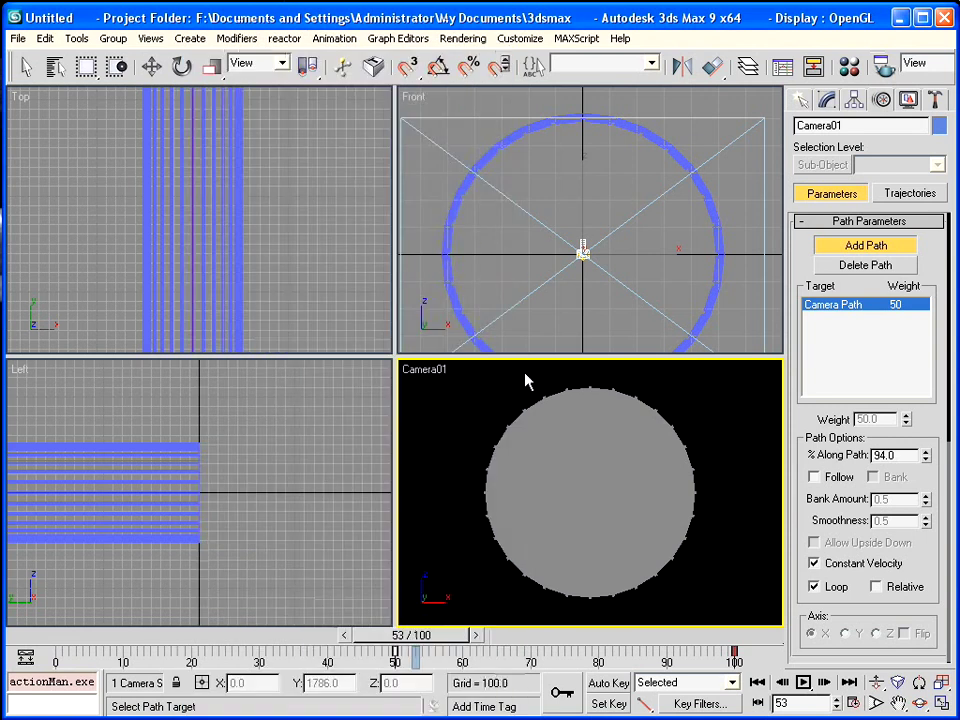
# Enable Show Safe Frame in the Camera01 view and zoom the Left view onto the camera.
pyautogui.rightClick(420, 369)
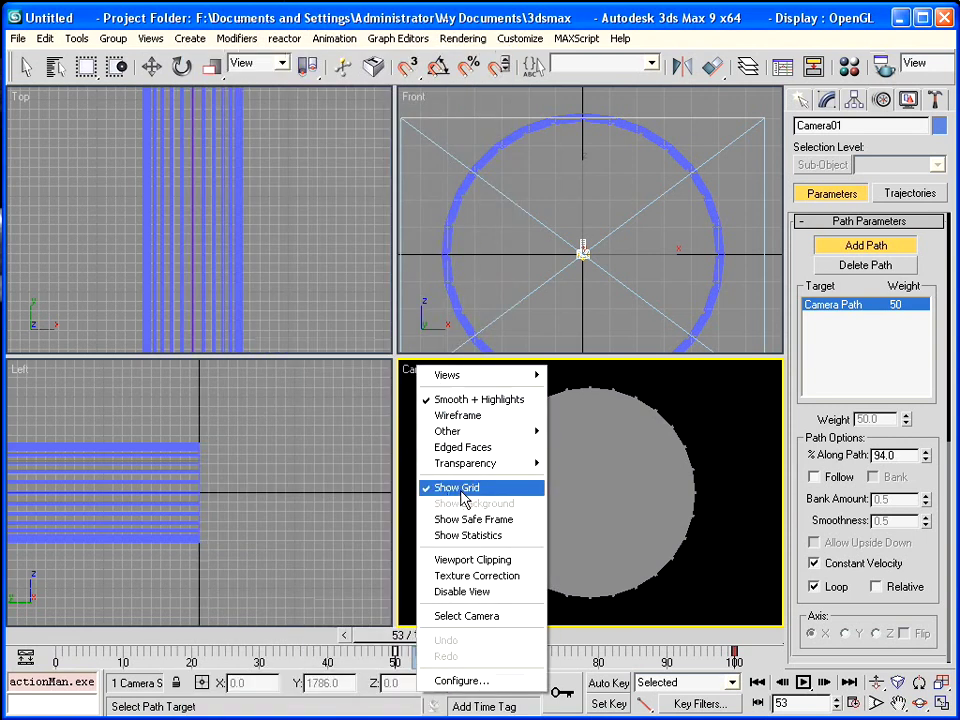
pyautogui.click(462, 521)
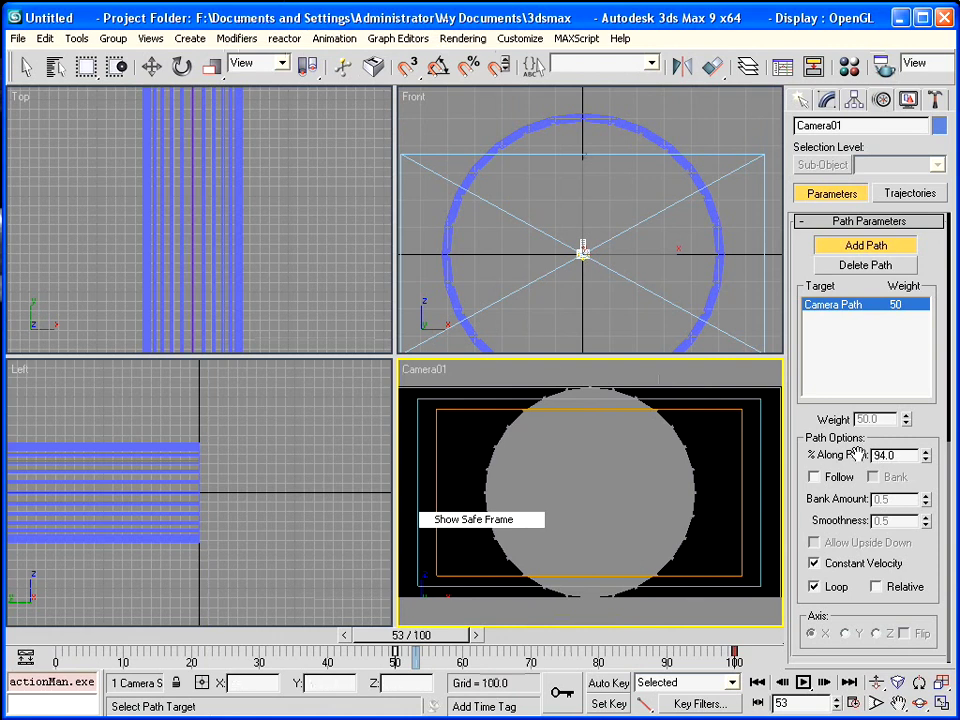
pyautogui.scroll(5, 208, 464)
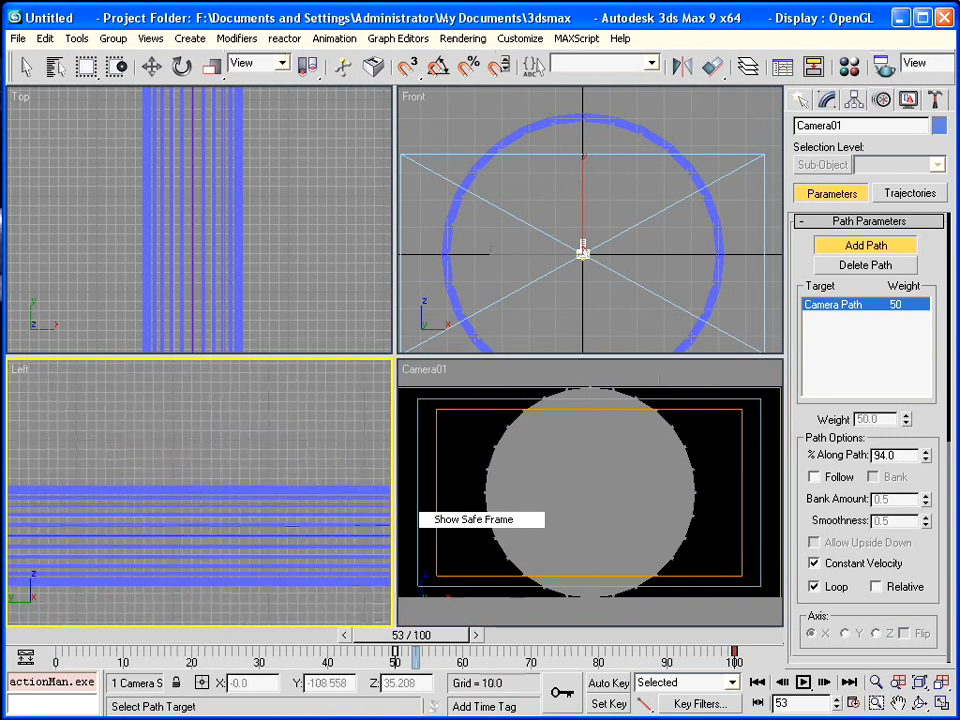
pyautogui.scroll(-5, 261, 529)
pyautogui.scroll(5, 240, 497)
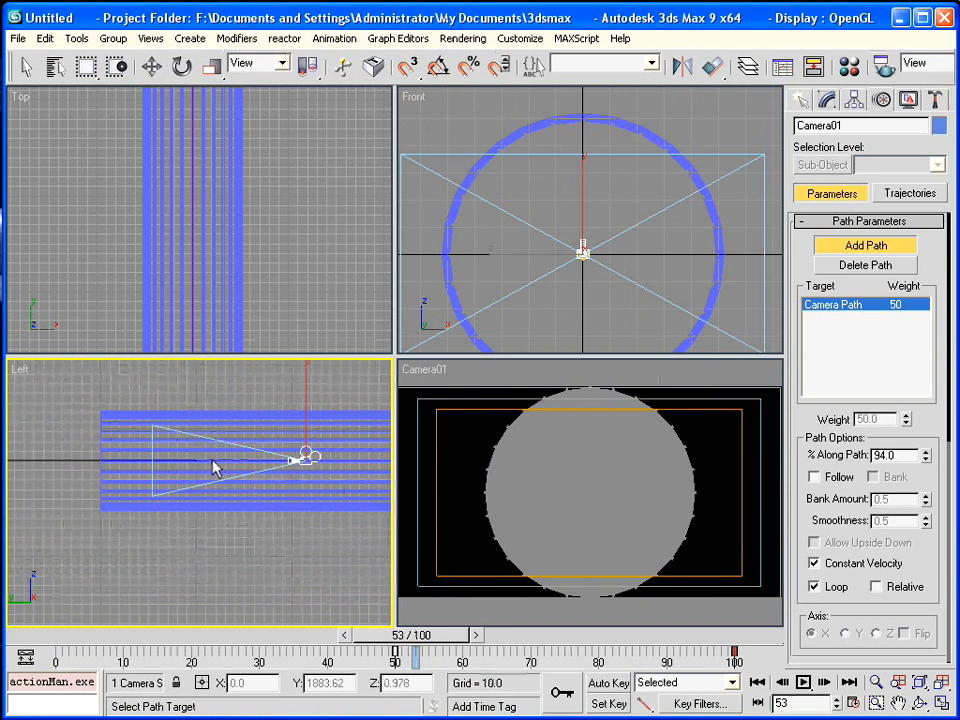
# Select Camera Path and enter its Vertex sub-object level in the Modify panel.
pyautogui.click(825, 244)
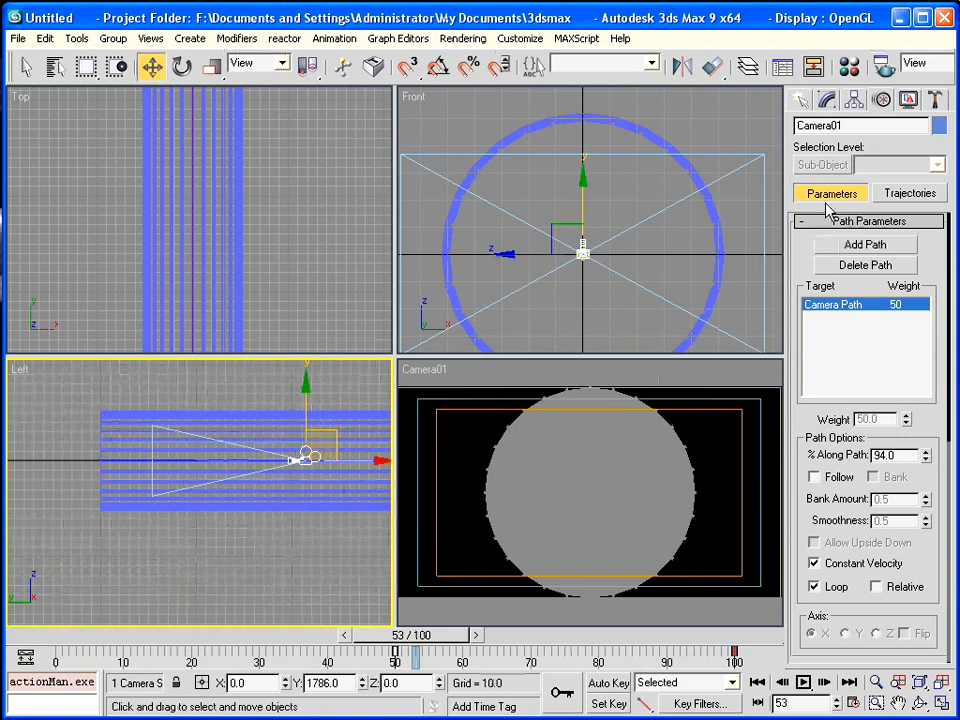
pyautogui.click(801, 101)
pyautogui.click(218, 460)
pyautogui.click(218, 460)
pyautogui.click(218, 460)
pyautogui.click(218, 460)
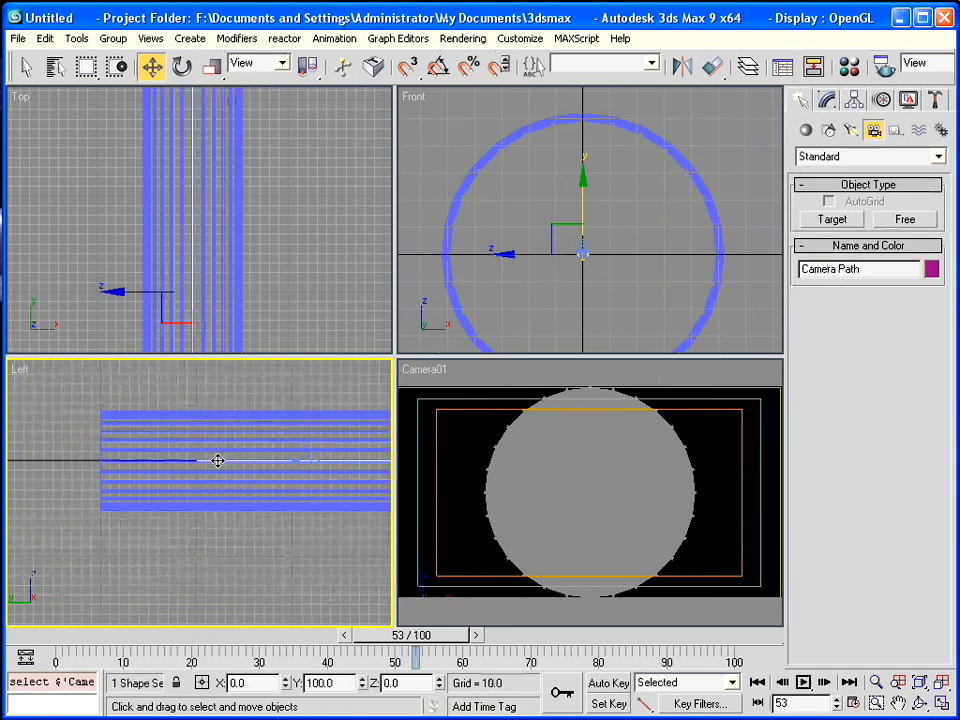
pyautogui.click(826, 106)
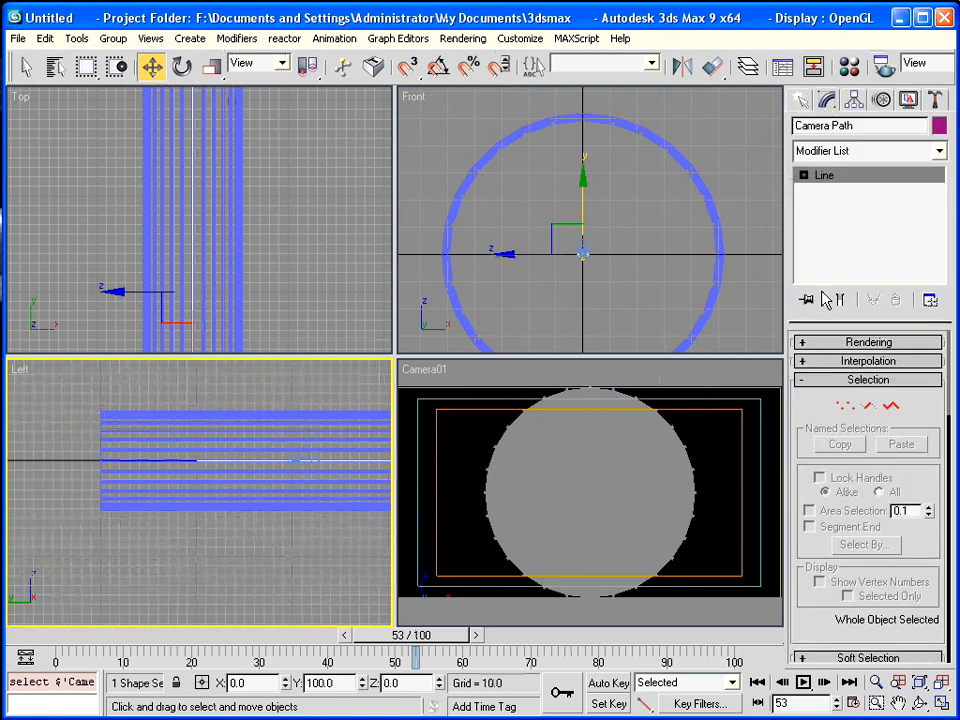
pyautogui.click(845, 405)
# Move Camera Path's far vertex to Y 1750 and leave sub-object mode.
pyautogui.moveTo(232, 525); pyautogui.dragTo(161, 432)
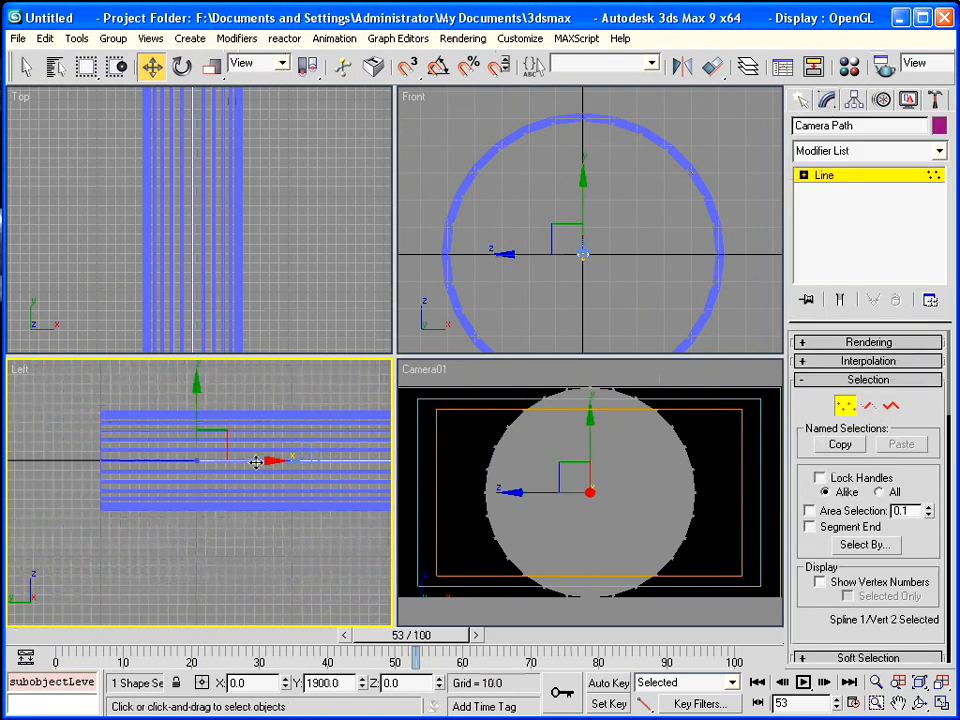
pyautogui.moveTo(362, 683); pyautogui.dragTo(362, 710)
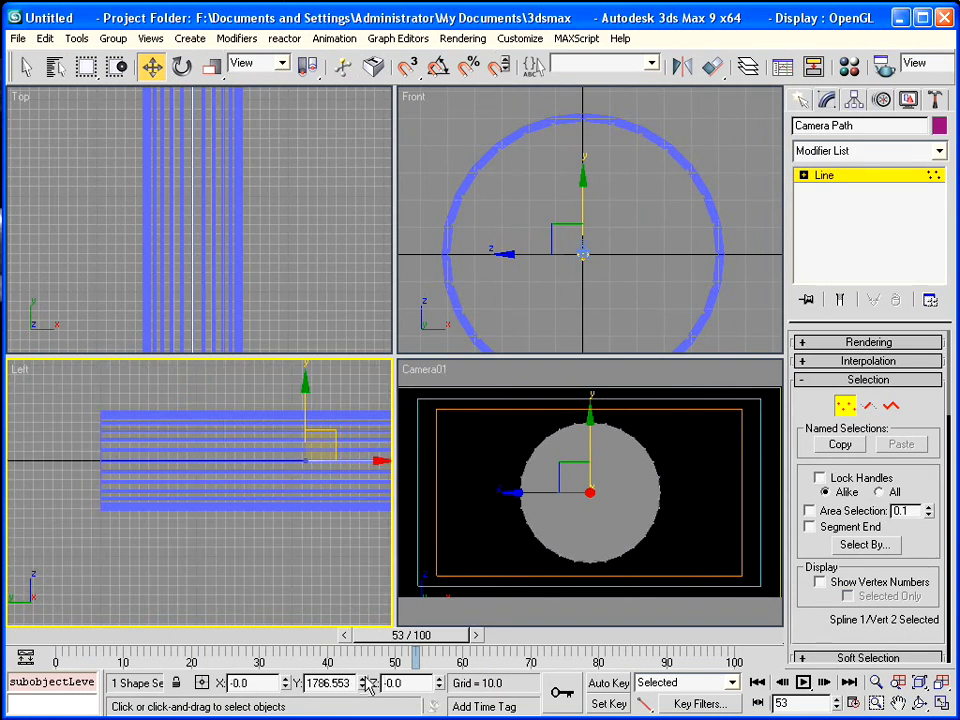
pyautogui.moveTo(366, 686); pyautogui.dragTo(366, 699)
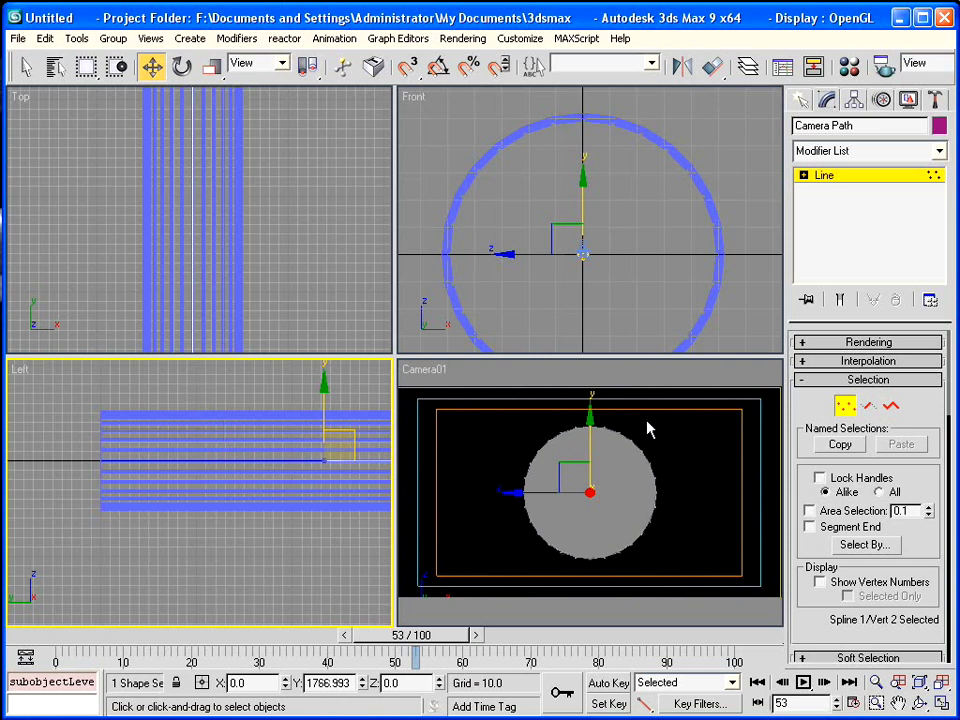
pyautogui.moveTo(366, 686)
pyautogui.mouseDown()
pyautogui.moveTo(366, 666)
pyautogui.moveTo(366, 690)
pyautogui.moveTo(383, 684)
pyautogui.mouseUp()
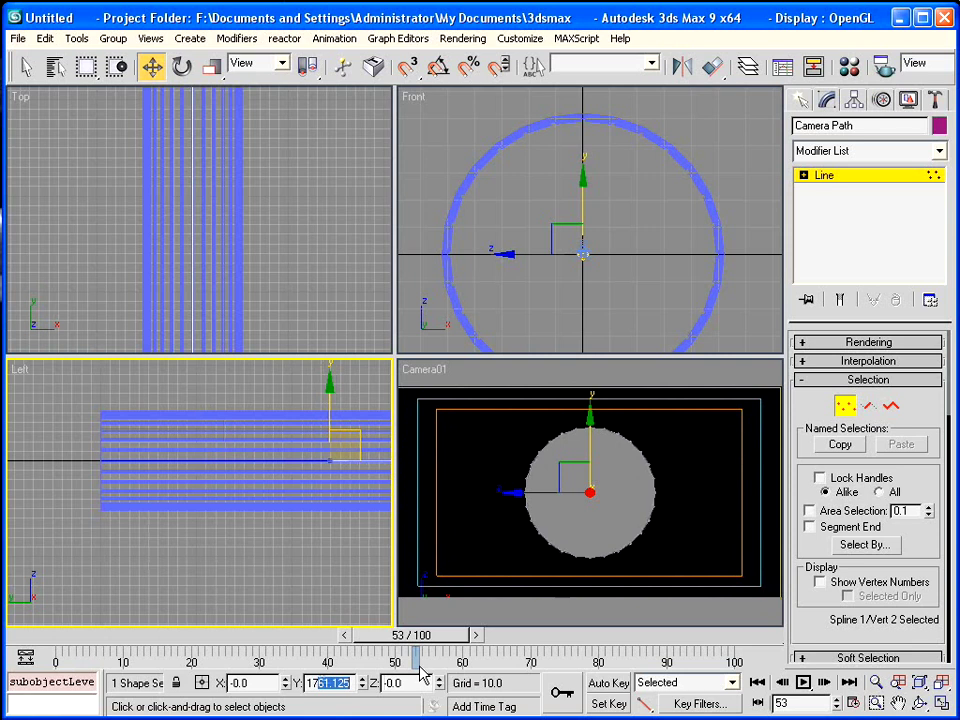
pyautogui.write('50')
pyautogui.press('Return')
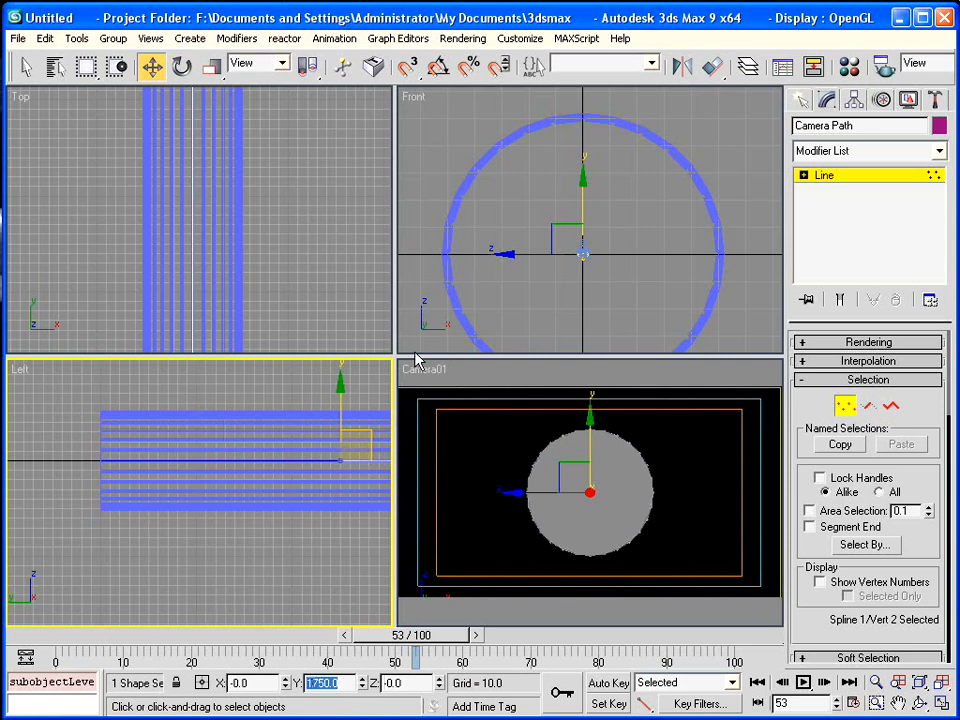
pyautogui.moveTo(302, 446); pyautogui.dragTo(180, 448, button='middle')
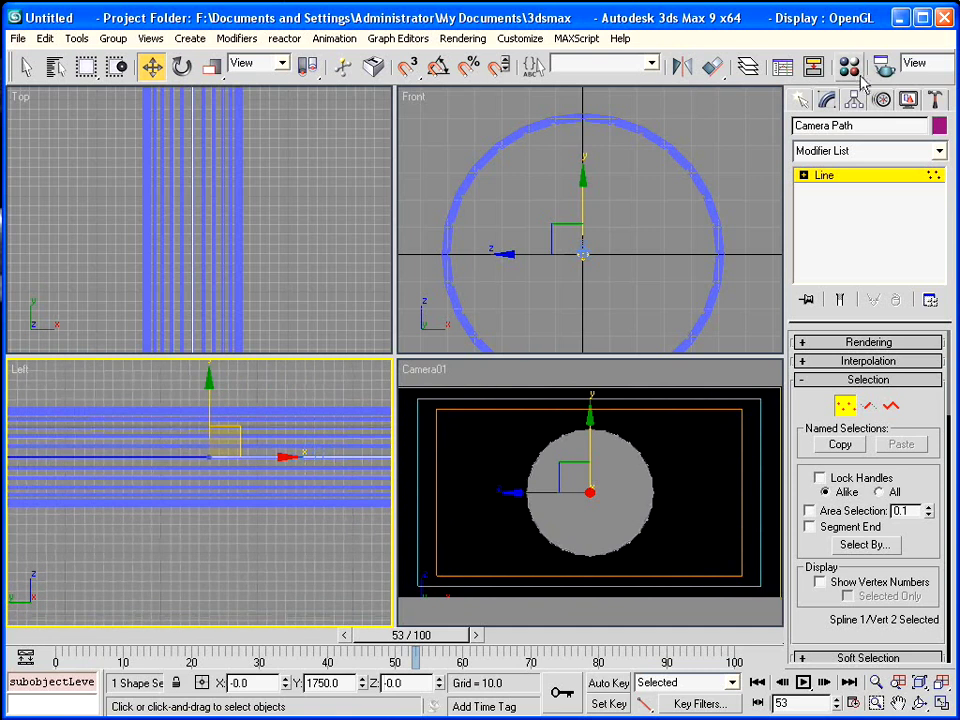
pyautogui.click(836, 179)
pyautogui.click(803, 102)
# Create a 135 x 240 plane with 3D Snap in the Front view.
pyautogui.click(805, 130)
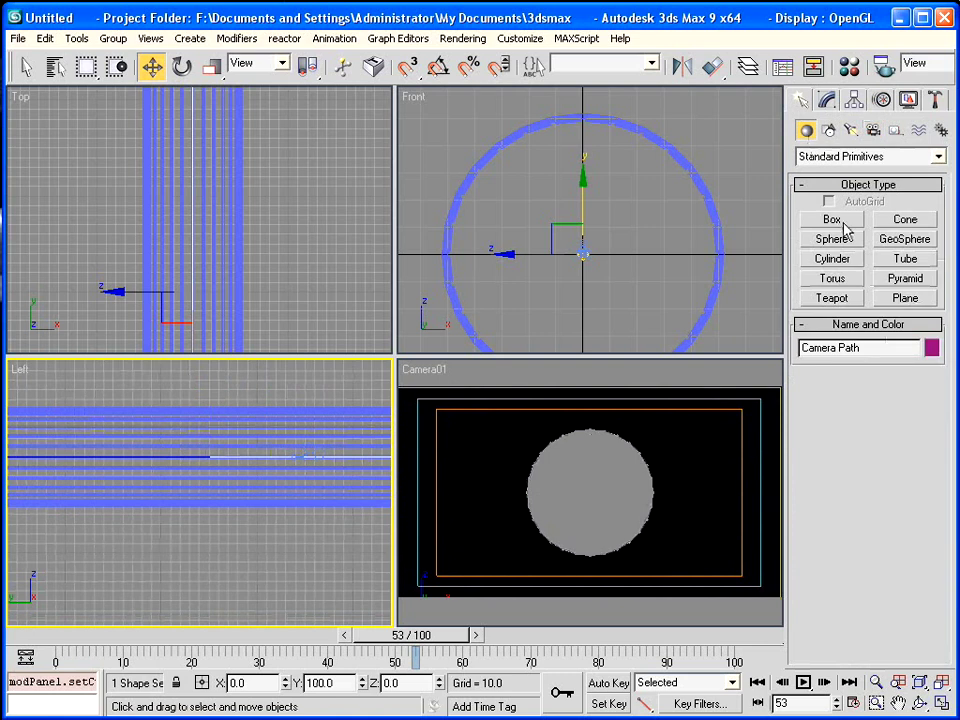
pyautogui.click(900, 299)
pyautogui.click(409, 66)
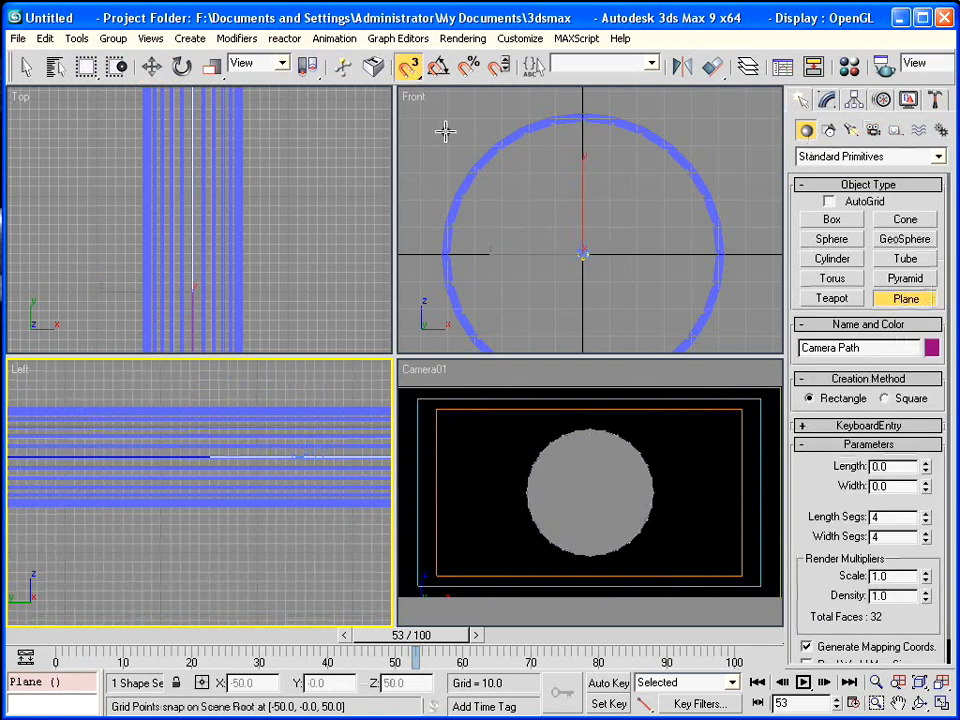
pyautogui.scroll(-6, 514, 174)
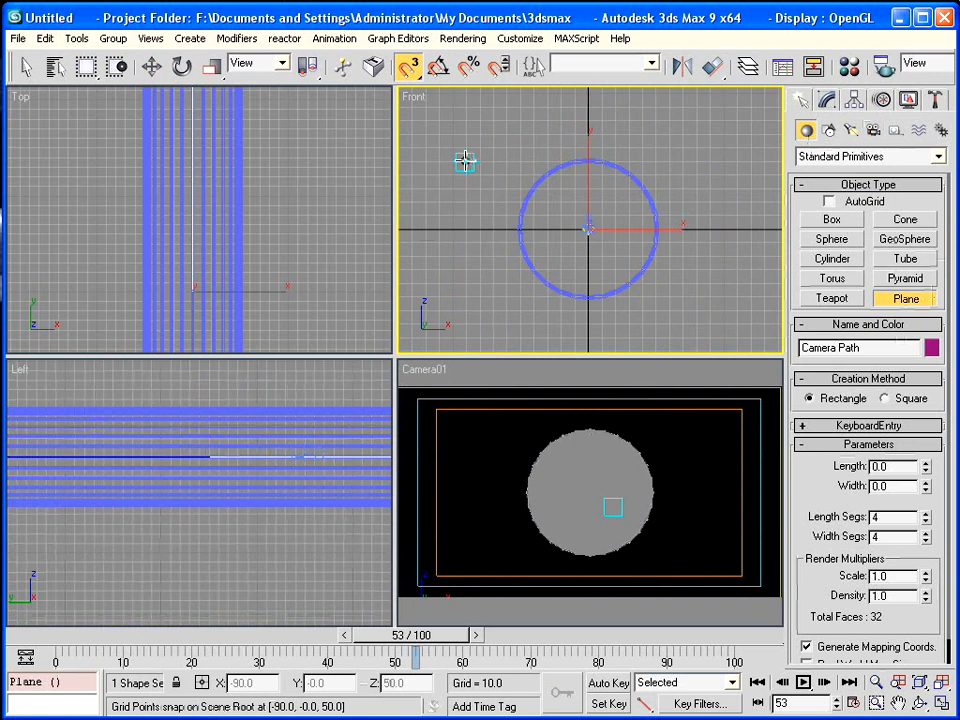
pyautogui.moveTo(464, 161); pyautogui.dragTo(708, 297)
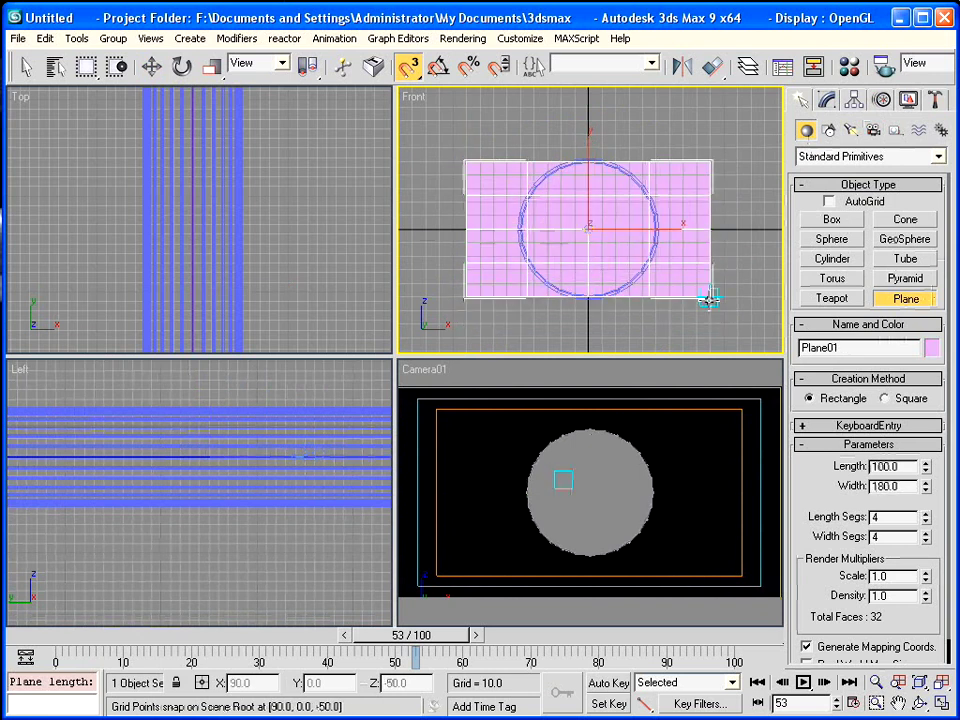
pyautogui.scroll(-1, 812, 360)
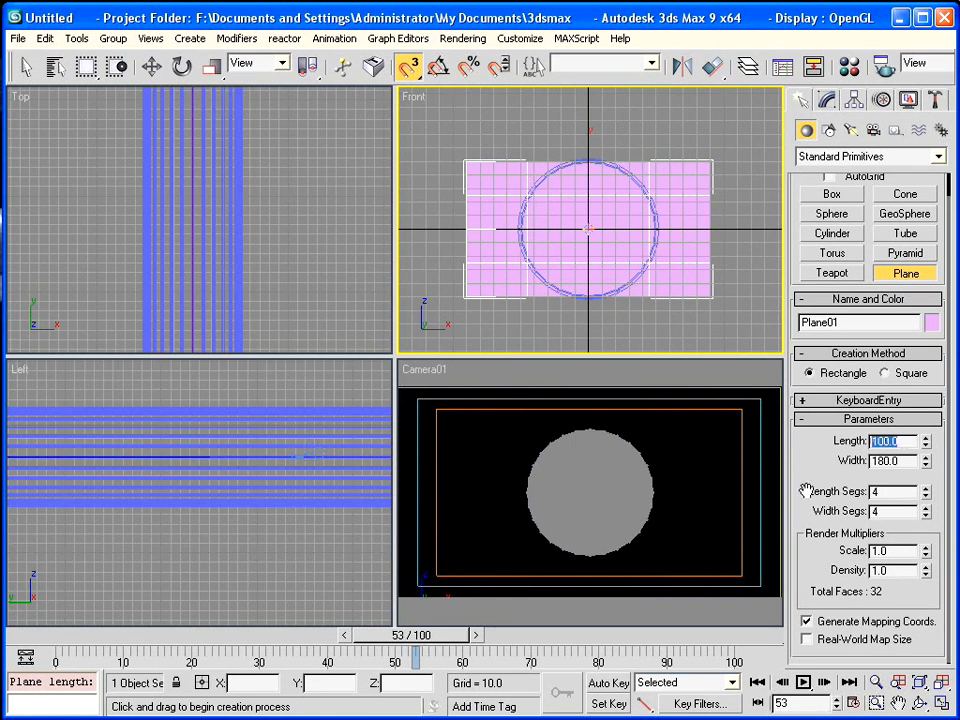
pyautogui.write('135')
pyautogui.press('Tab')
pyautogui.write('240')
pyautogui.press('Return')
# Move Plane01 to Y 2020 and frame it in the Left view.
pyautogui.click(152, 66)
pyautogui.doubleClick(324, 682)
pyautogui.write('2020')
pyautogui.press('Return')
pyautogui.rightClick(255, 450)
pyautogui.scroll(-4, 150, 461)
pyautogui.scroll(2, 150, 493)
pyautogui.moveTo(242, 489); pyautogui.dragTo(220, 493, button='middle')
pyautogui.scroll(2, 188, 494)
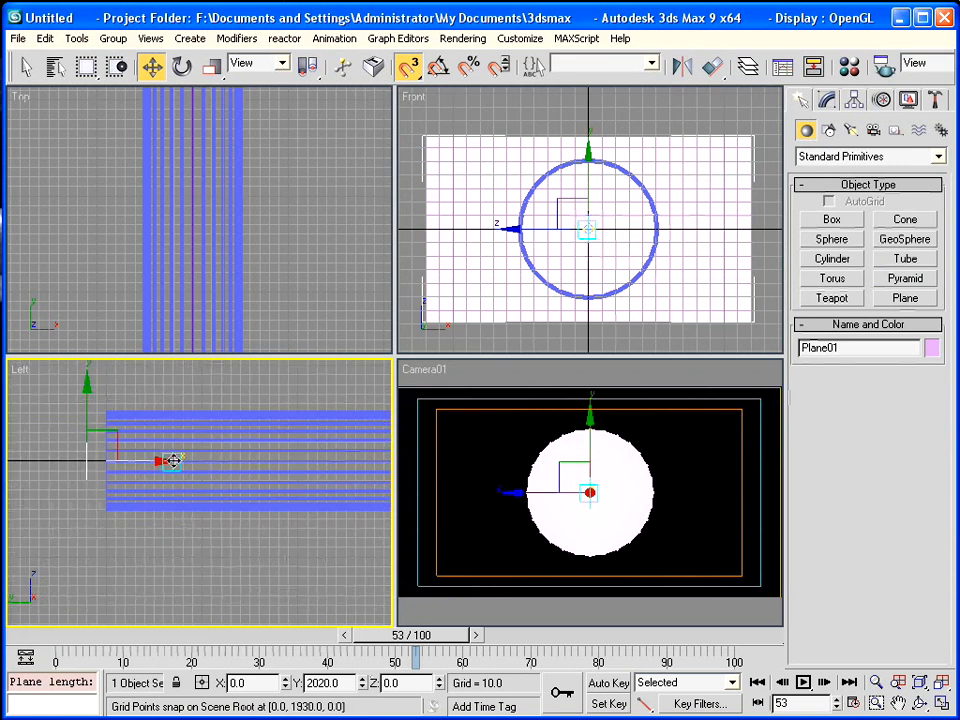
pyautogui.scroll(-4, 186, 476)
pyautogui.scroll(7, 193, 476)
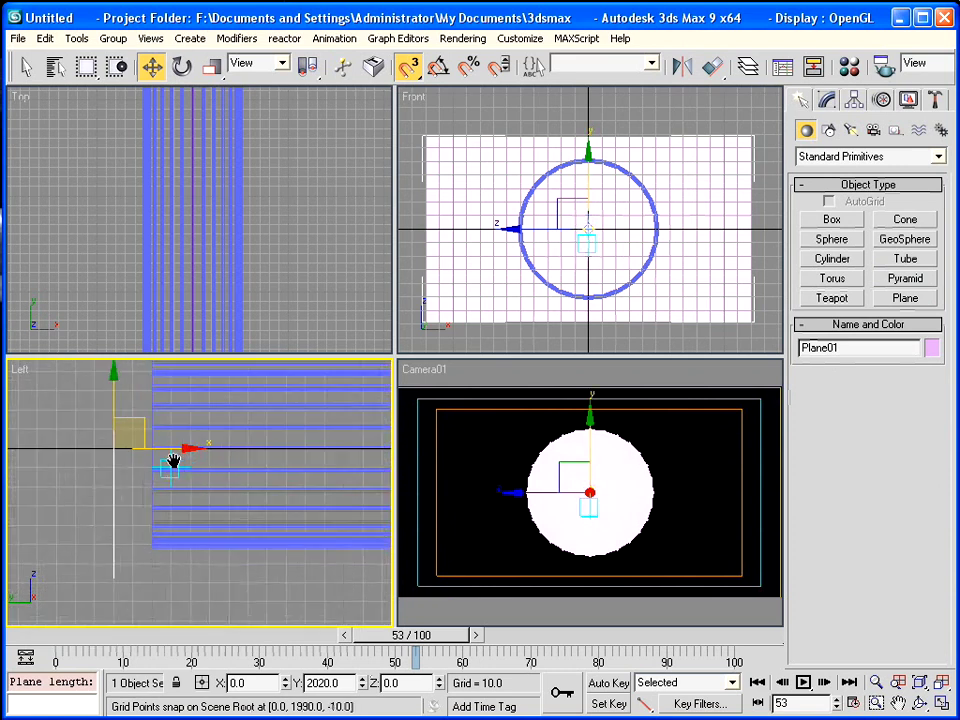
pyautogui.moveTo(176, 465); pyautogui.dragTo(184, 499, button='middle')
# Place an omni light in the Front view.
pyautogui.click(851, 131)
pyautogui.click(833, 260)
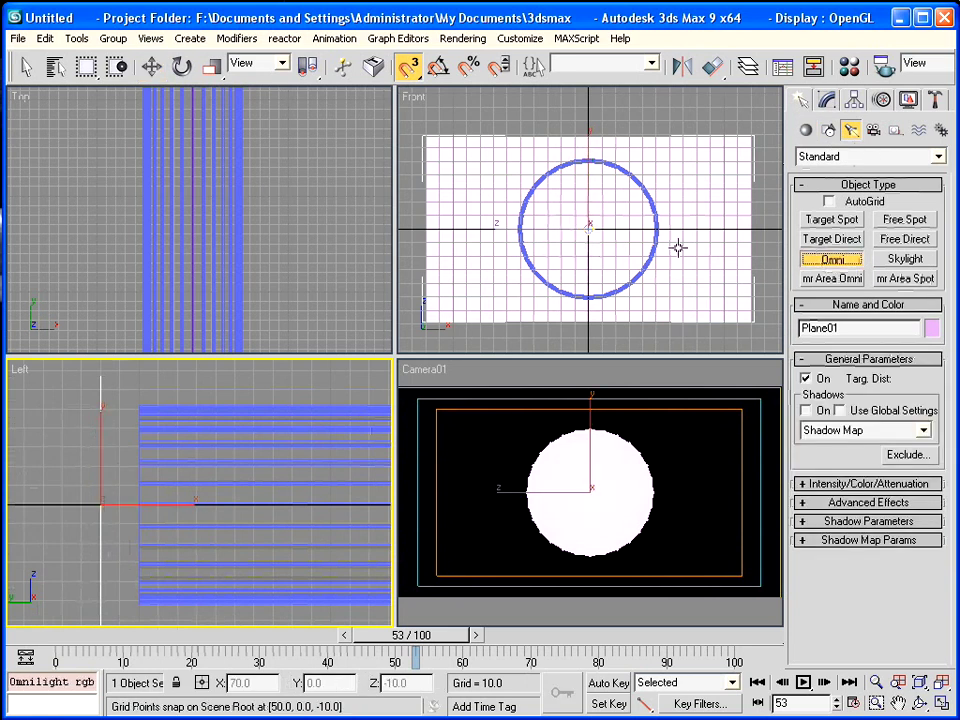
pyautogui.click(588, 231)
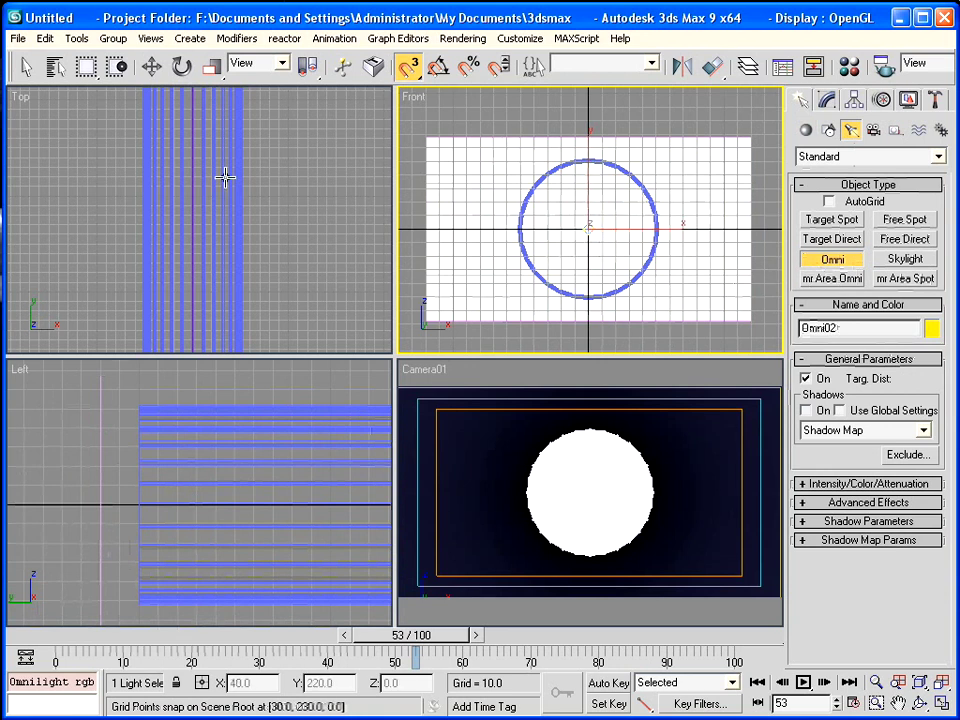
pyautogui.click(152, 66)
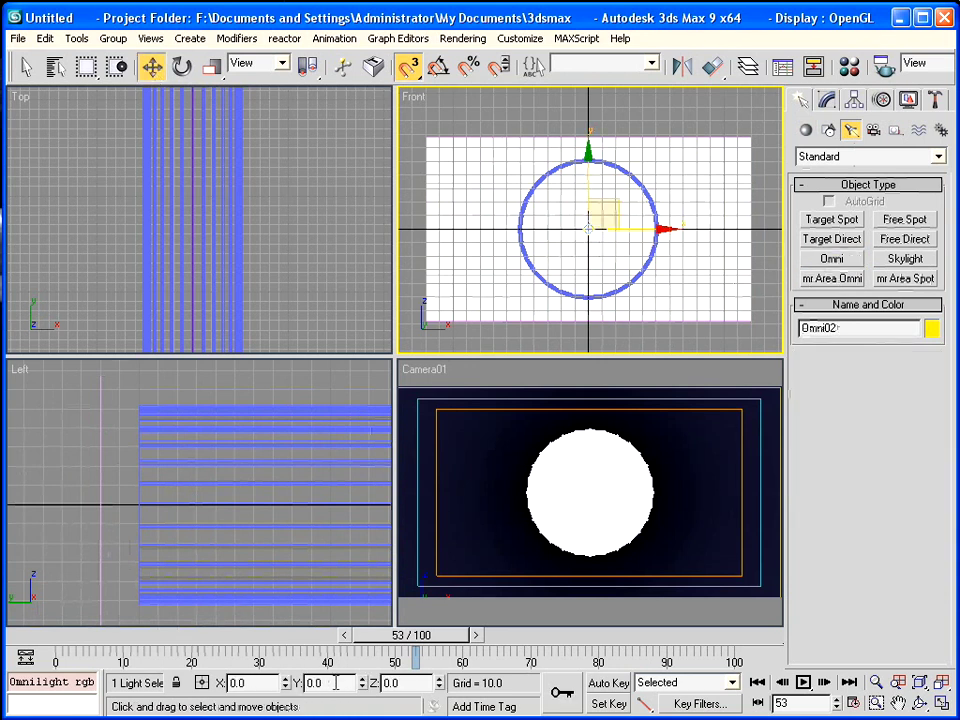
# Position the omni light at Y 2000 near the plane.
pyautogui.write('1')
pyautogui.write('0')
pyautogui.press('Return')
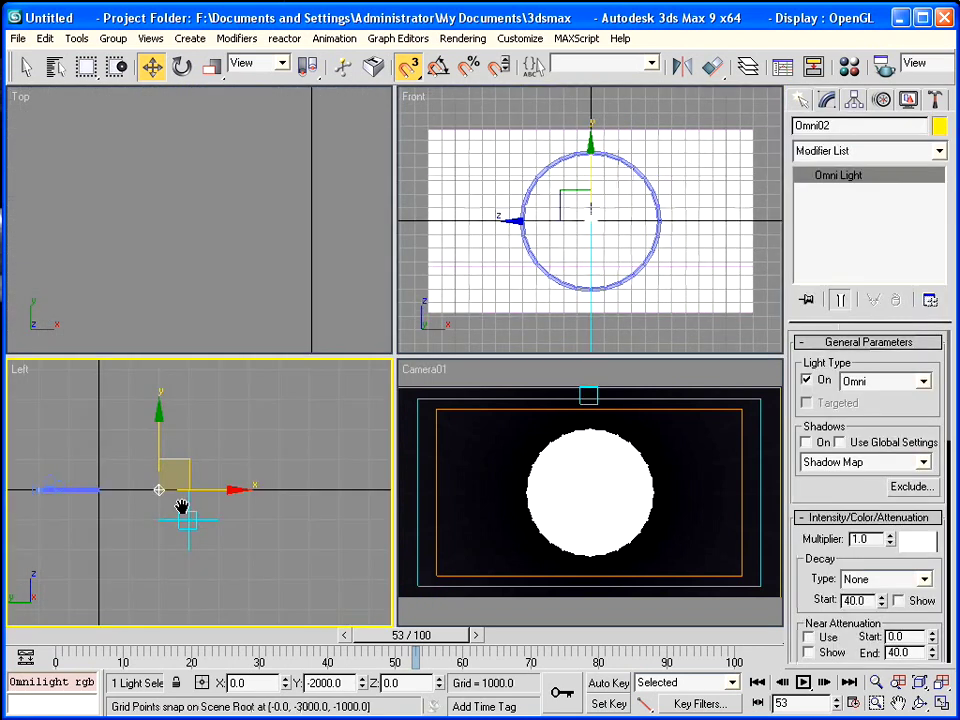
pyautogui.moveTo(181, 507); pyautogui.dragTo(250, 522, button='middle')
pyautogui.scroll(3, 250, 522)
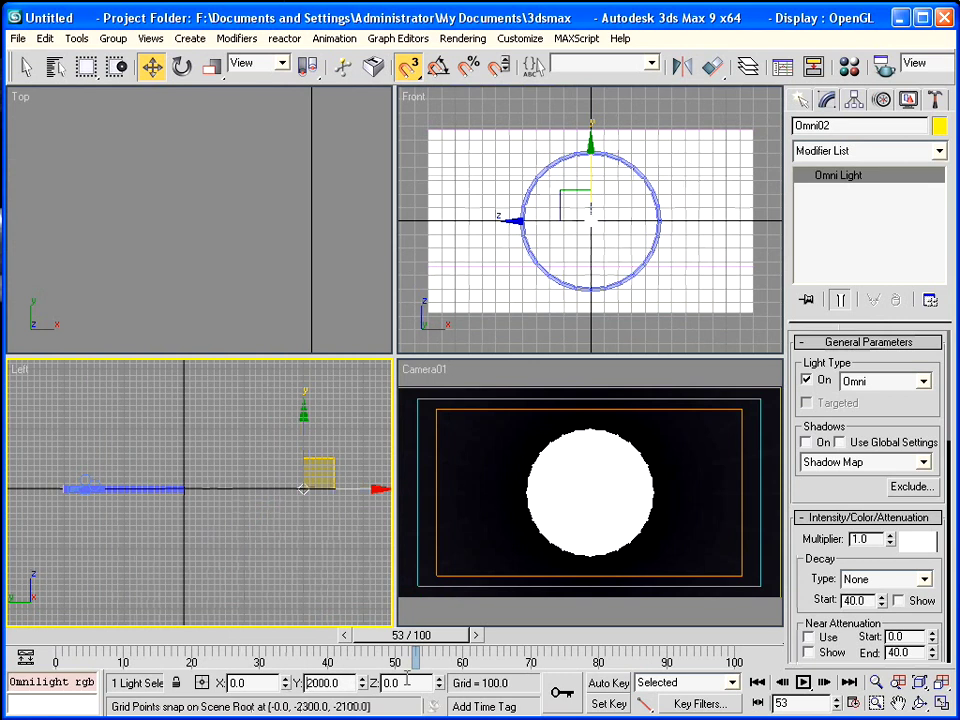
pyautogui.press('Return')
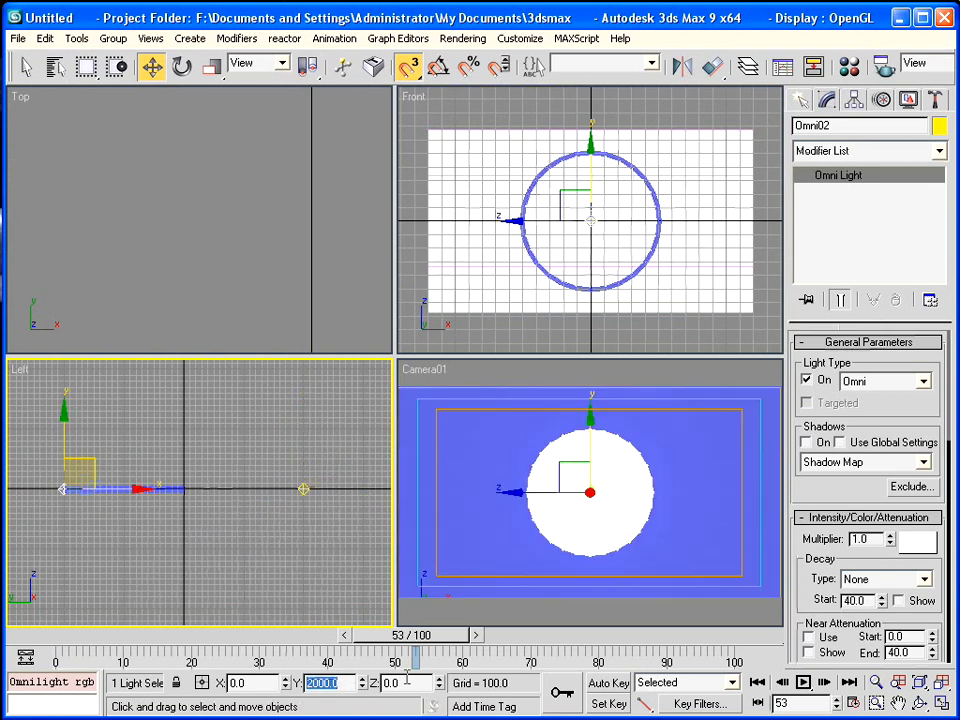
pyautogui.press('Delete')
# Adjust the light's height near the plane in the Left view.
pyautogui.moveTo(324, 538)
pyautogui.mouseDown(button='middle')
pyautogui.moveTo(346, 535)
pyautogui.moveTo(208, 529)
pyautogui.mouseUp(button='middle')
pyautogui.scroll(6, 208, 529)
pyautogui.moveTo(101, 551)
pyautogui.mouseDown(button='middle')
pyautogui.moveTo(268, 553)
pyautogui.moveTo(289, 527)
pyautogui.moveTo(103, 546)
pyautogui.mouseUp(button='middle')
pyautogui.scroll(4, 300, 531)
pyautogui.scroll(4, 103, 542)
pyautogui.moveTo(103, 538)
pyautogui.mouseDown()
pyautogui.moveTo(561, 579)
pyautogui.moveTo(326, 514)
pyautogui.moveTo(205, 503)
pyautogui.moveTo(221, 491)
pyautogui.moveTo(227, 538)
pyautogui.moveTo(285, 403)
pyautogui.mouseUp()
pyautogui.moveTo(270, 261); pyautogui.dragTo(152, 261, button='middle')
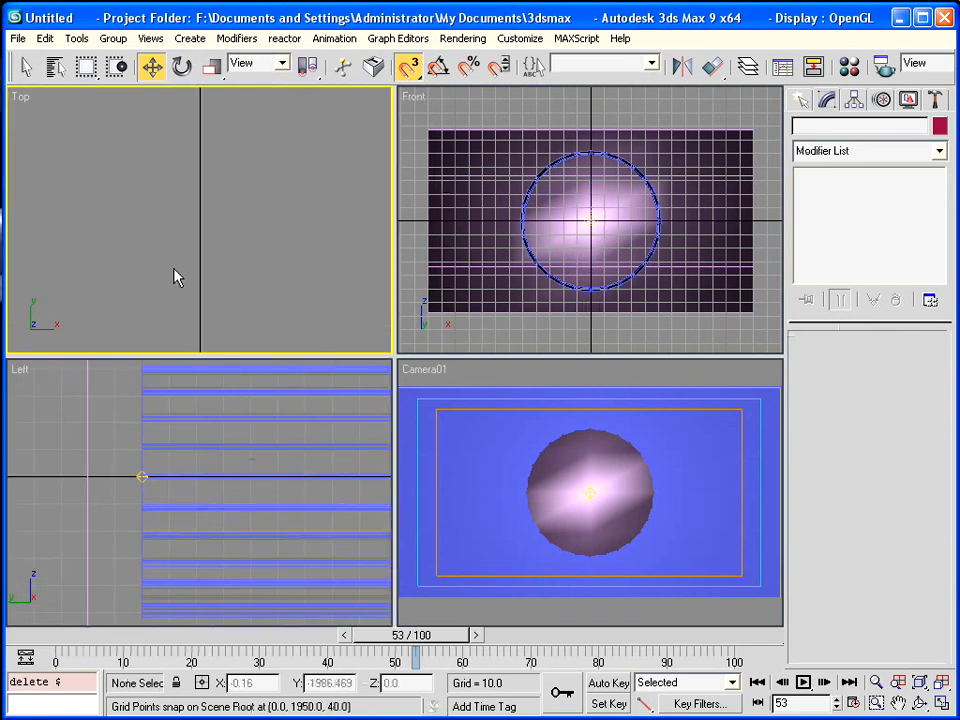
# Turn on Ray Traced Shadows for Omni02.
pyautogui.click(139, 478)
pyautogui.click(806, 442)
pyautogui.click(866, 462)
pyautogui.click(835, 492)
pyautogui.scroll(-5, 845, 400)
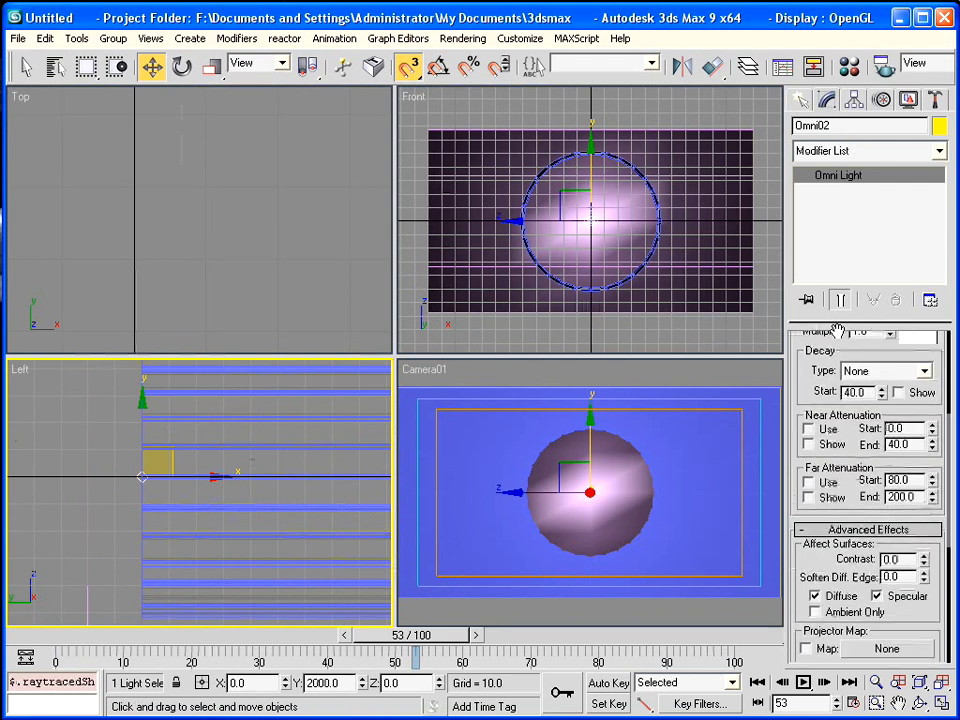
pyautogui.scroll(-2, 845, 370)
pyautogui.scroll(2, 856, 378)
# Set Omni02's decay to Inverse and enable and show near and far attenuation.
pyautogui.click(858, 375)
pyautogui.click(852, 398)
pyautogui.scroll(-1, 810, 397)
pyautogui.click(809, 397)
pyautogui.click(809, 412)
pyautogui.click(808, 450)
pyautogui.click(809, 465)
# Set near attenuation end to 52 and far attenuation from 52 to 500.
pyautogui.scroll(-3, 313, 458)
pyautogui.scroll(-2, 276, 486)
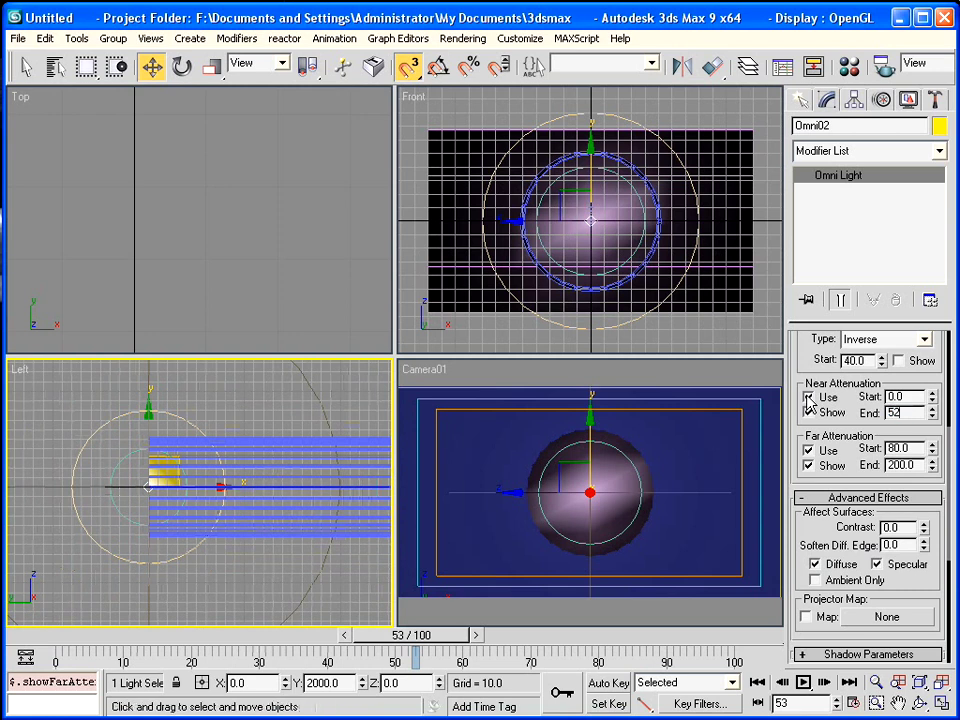
pyautogui.press('Tab')
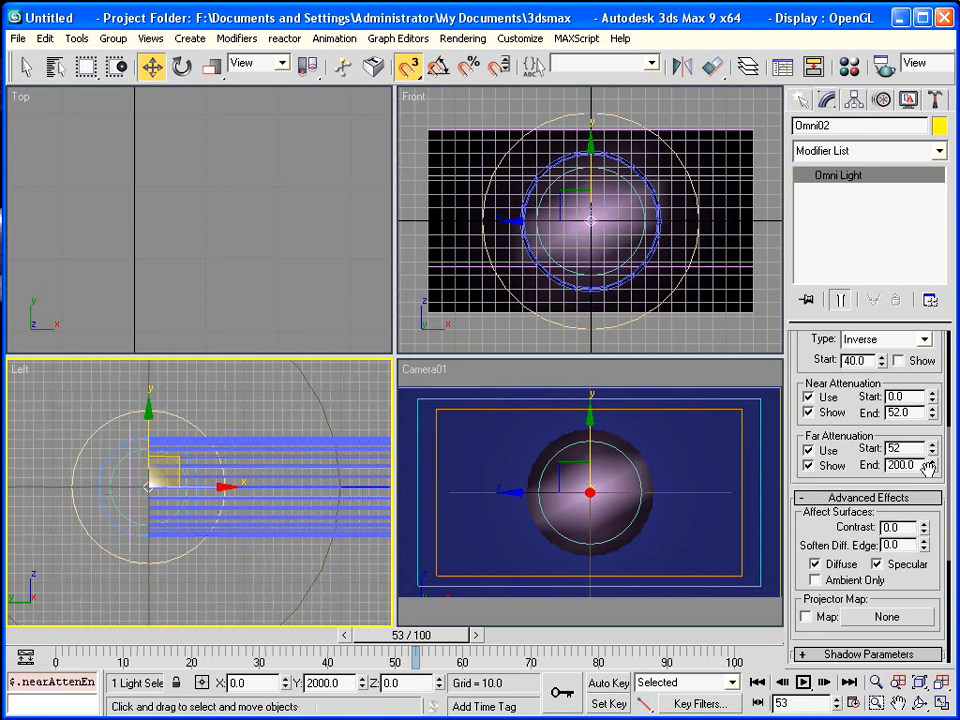
pyautogui.press('Tab')
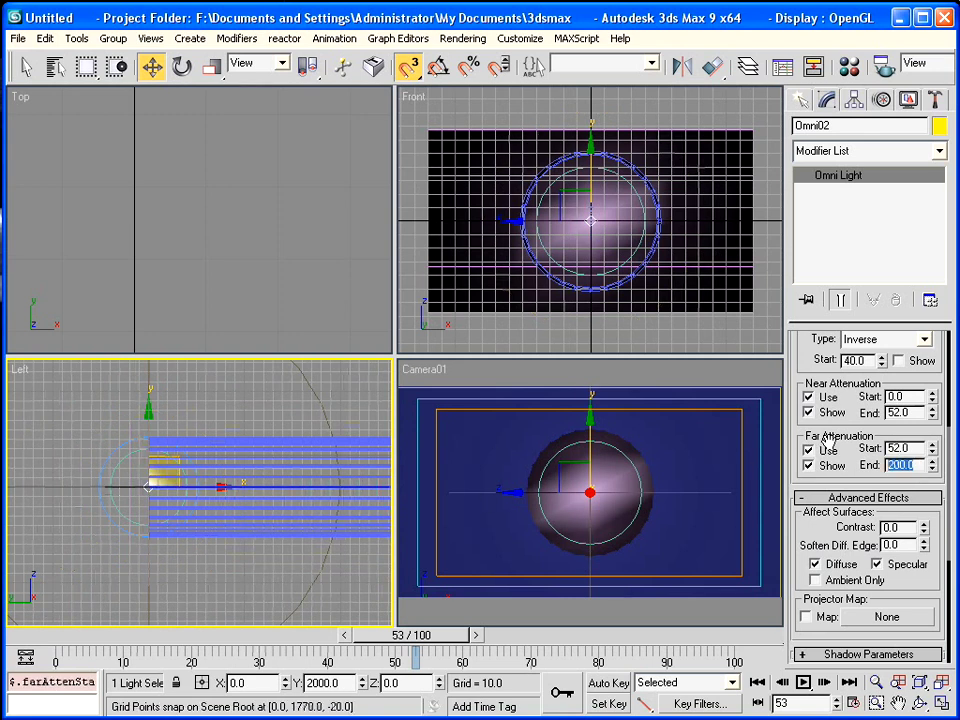
pyautogui.write('500')
pyautogui.press('Return')
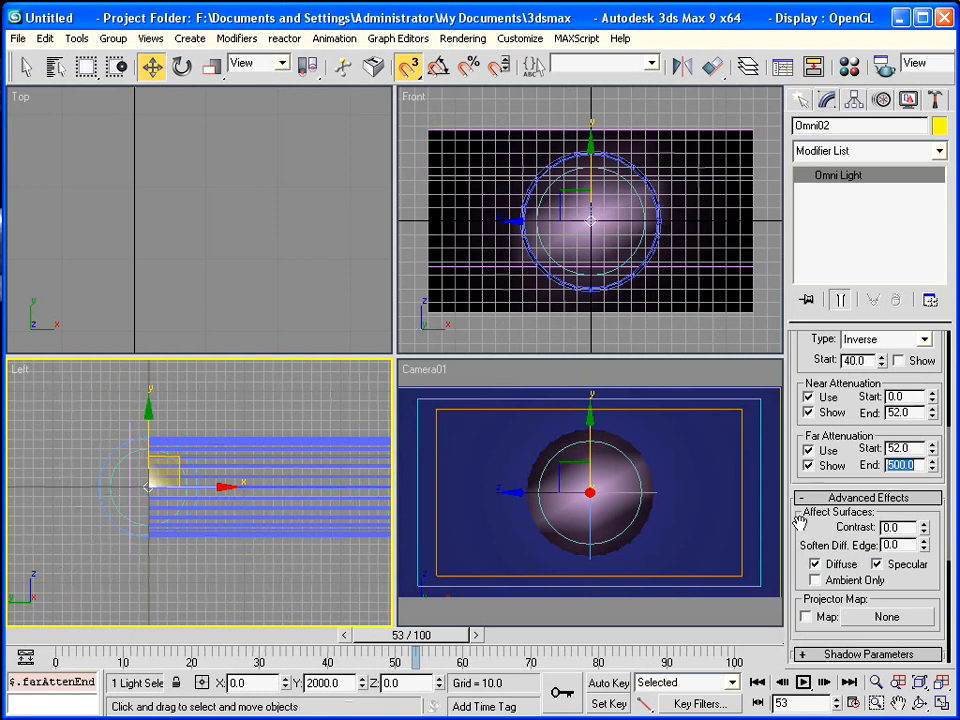
# Stop Omni02 from affecting specular highlights.
pyautogui.scroll(-2, 872, 497)
pyautogui.click(877, 496)
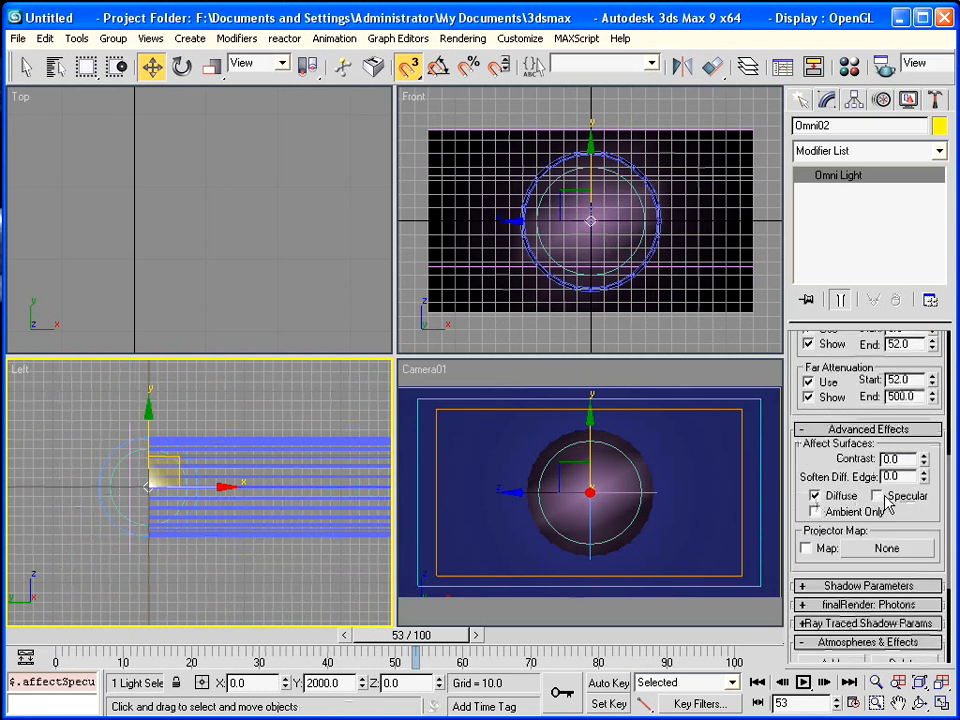
pyautogui.moveTo(808, 465)
pyautogui.mouseDown()
pyautogui.moveTo(806, 425)
pyautogui.moveTo(796, 651)
pyautogui.mouseUp()
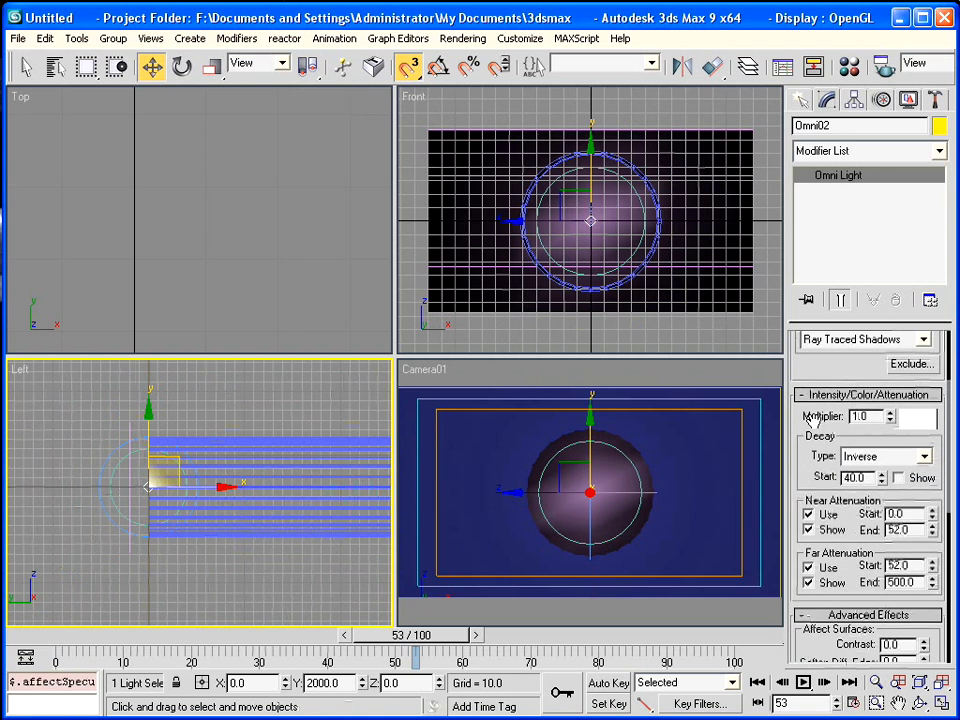
pyautogui.scroll(5, 868, 500)
pyautogui.rightClick(517, 368)
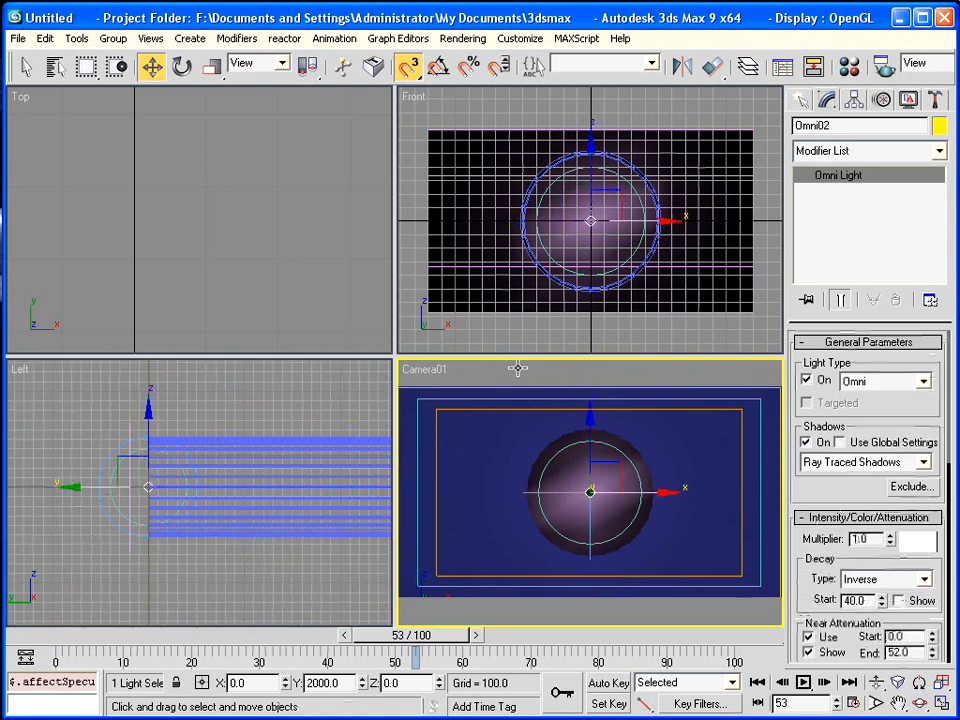
# Load Bond_footage_00000.ifl as the Diffuse bitmap in the Material Editor.
pyautogui.click(848, 66)
pyautogui.moveTo(353, 19); pyautogui.dragTo(300, 88)
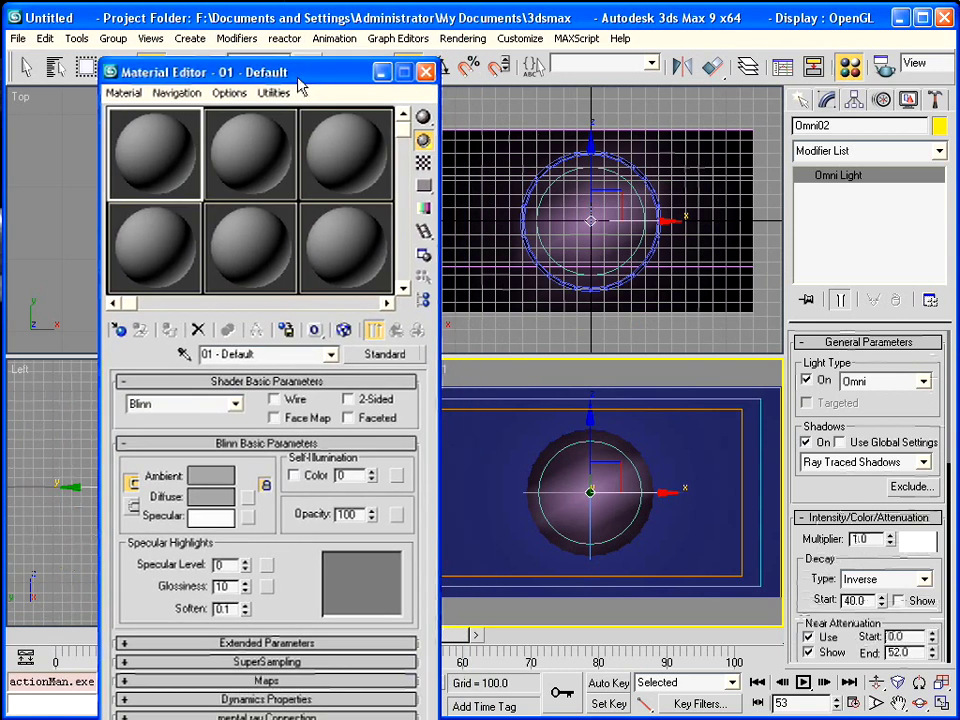
pyautogui.click(247, 496)
pyautogui.doubleClick(434, 174)
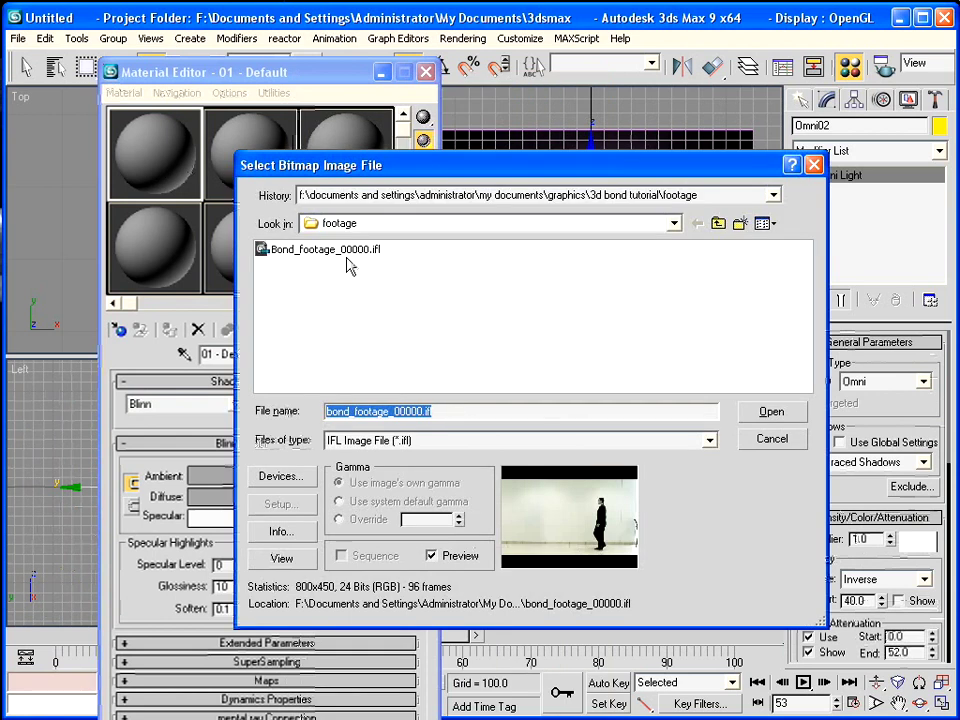
pyautogui.click(272, 252)
pyautogui.click(770, 414)
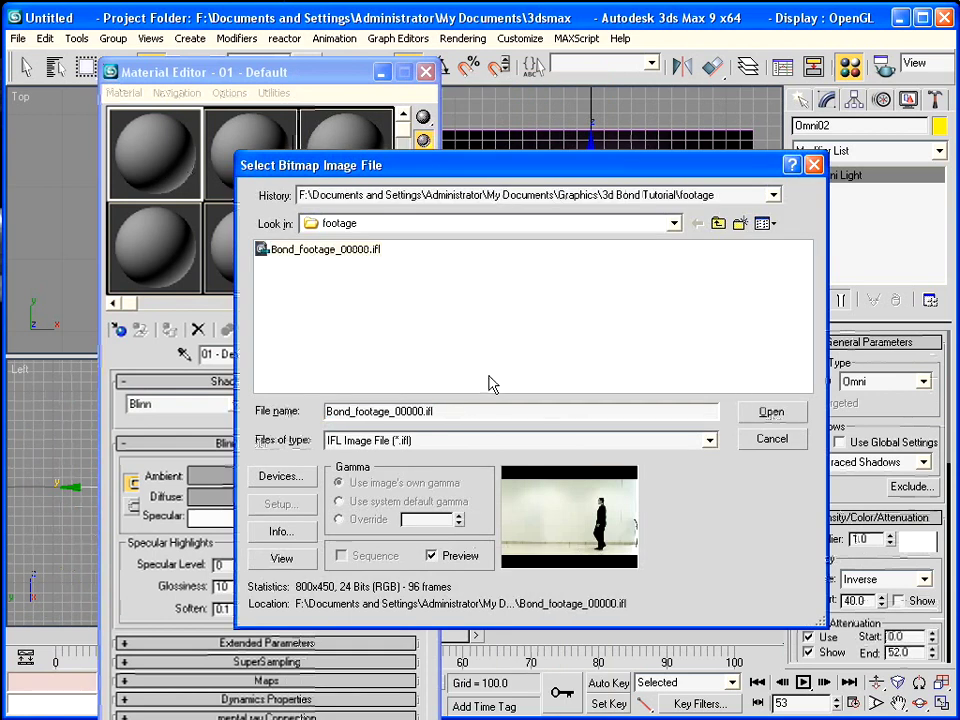
pyautogui.press('Return')
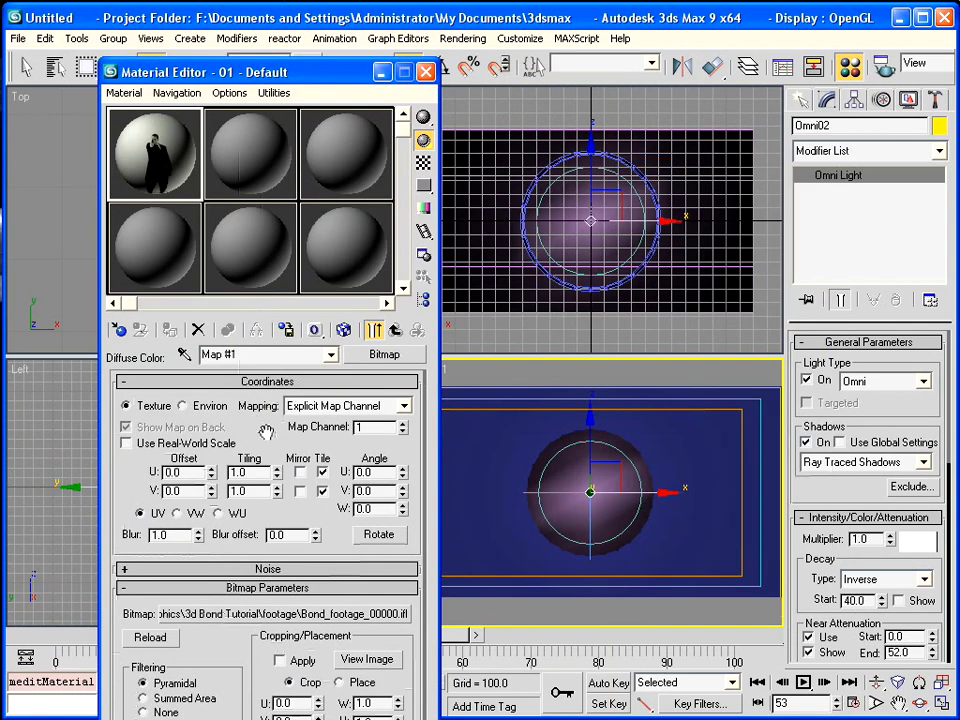
pyautogui.press('Up')
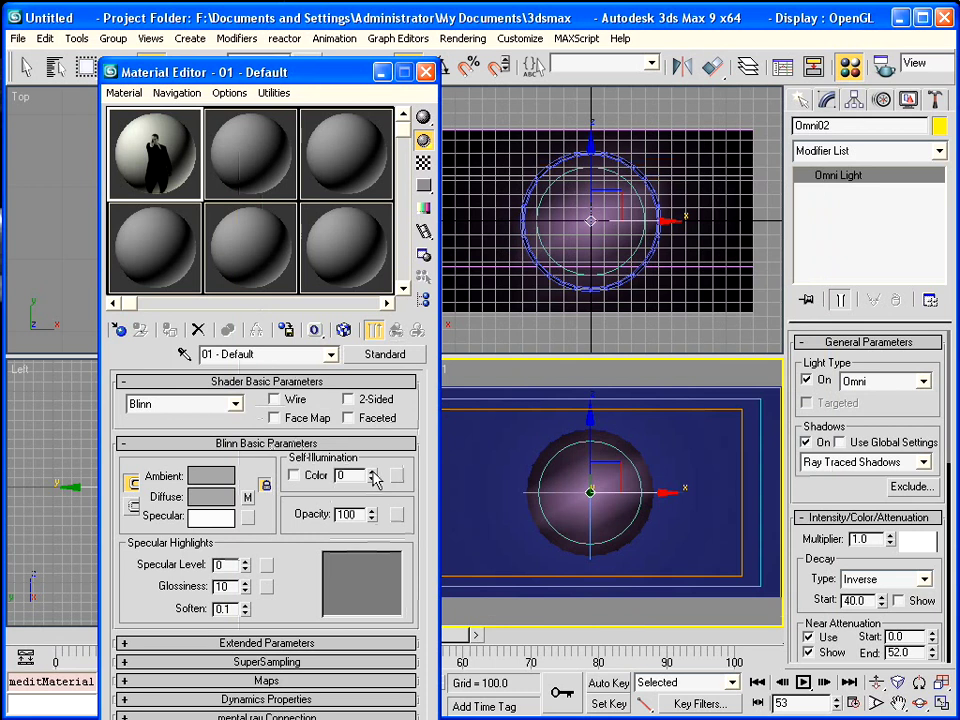
# Set Self-Illumination to 100, assign the material to Plane01 and show the map in viewports.
pyautogui.moveTo(375, 480); pyautogui.dragTo(330, 310)
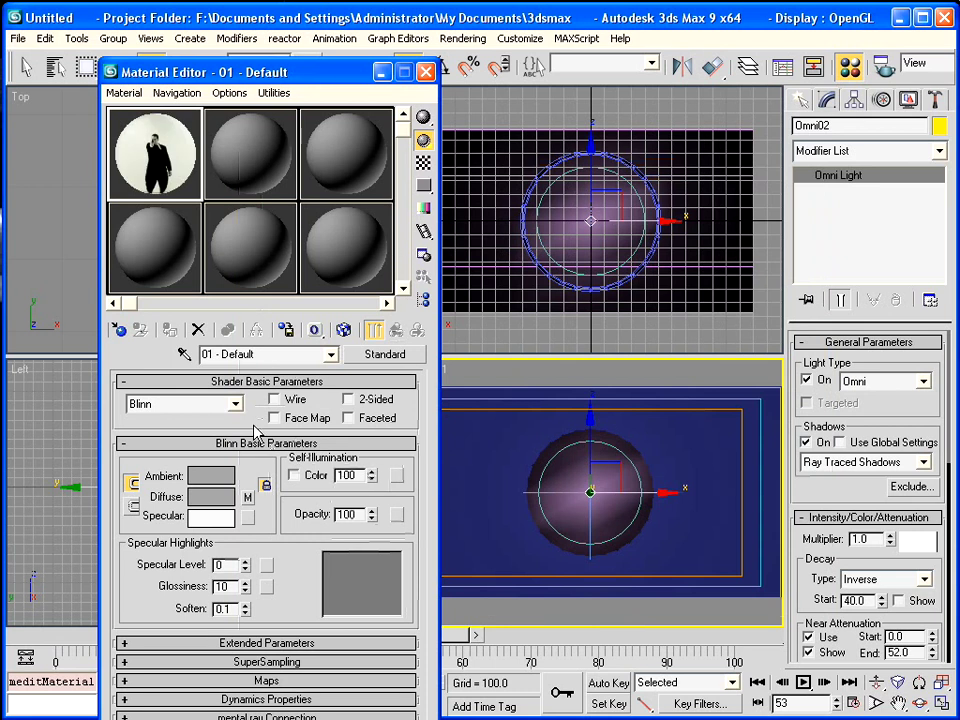
pyautogui.click(486, 421)
pyautogui.click(467, 275)
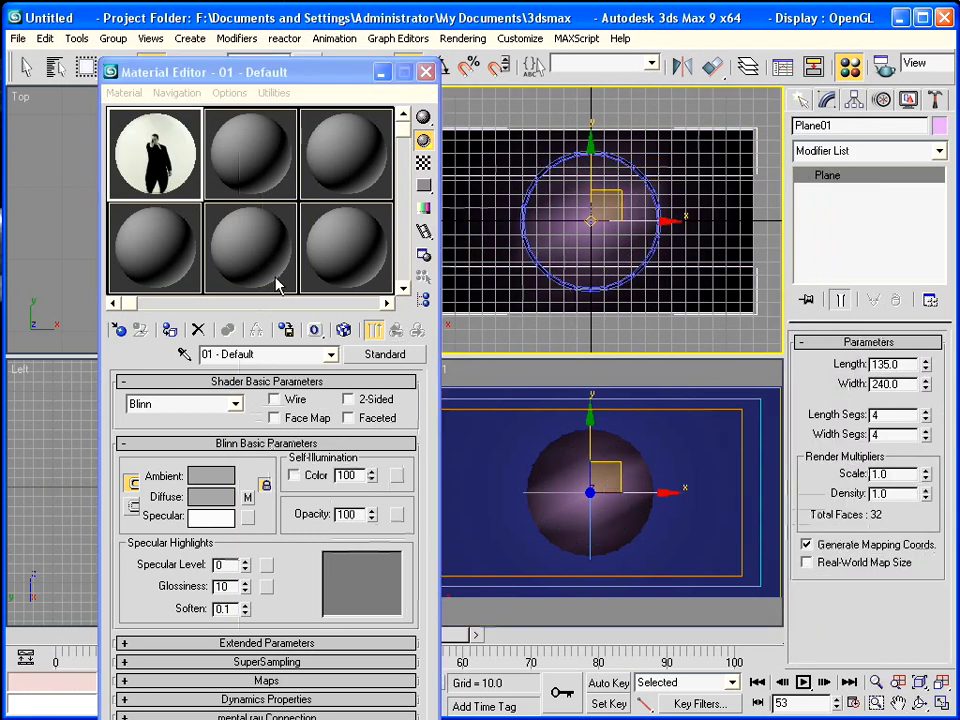
pyautogui.click(172, 336)
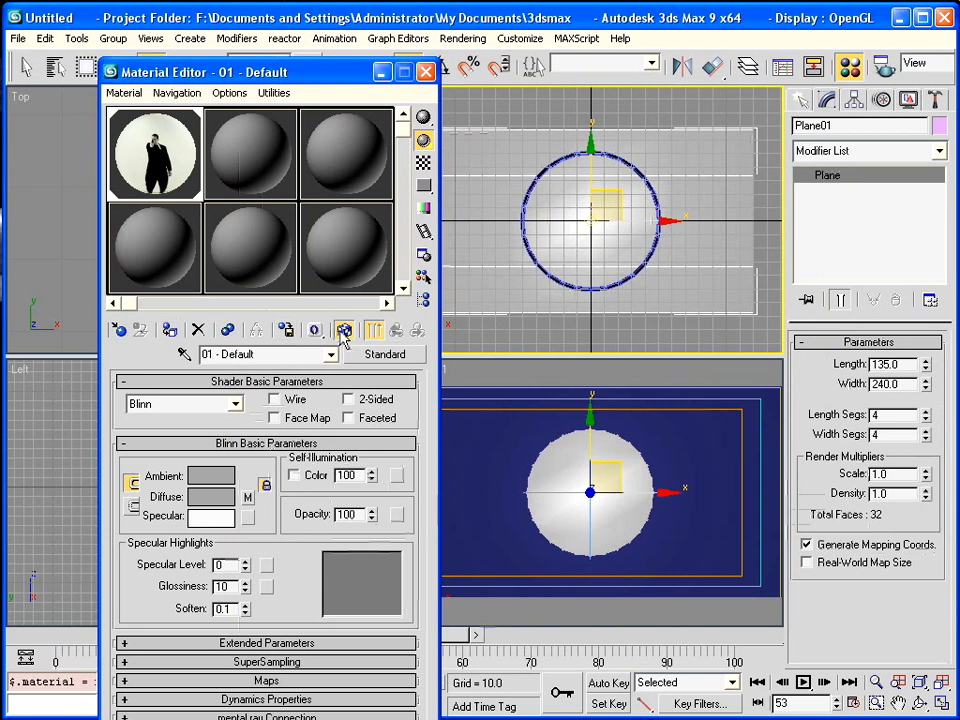
pyautogui.click(343, 331)
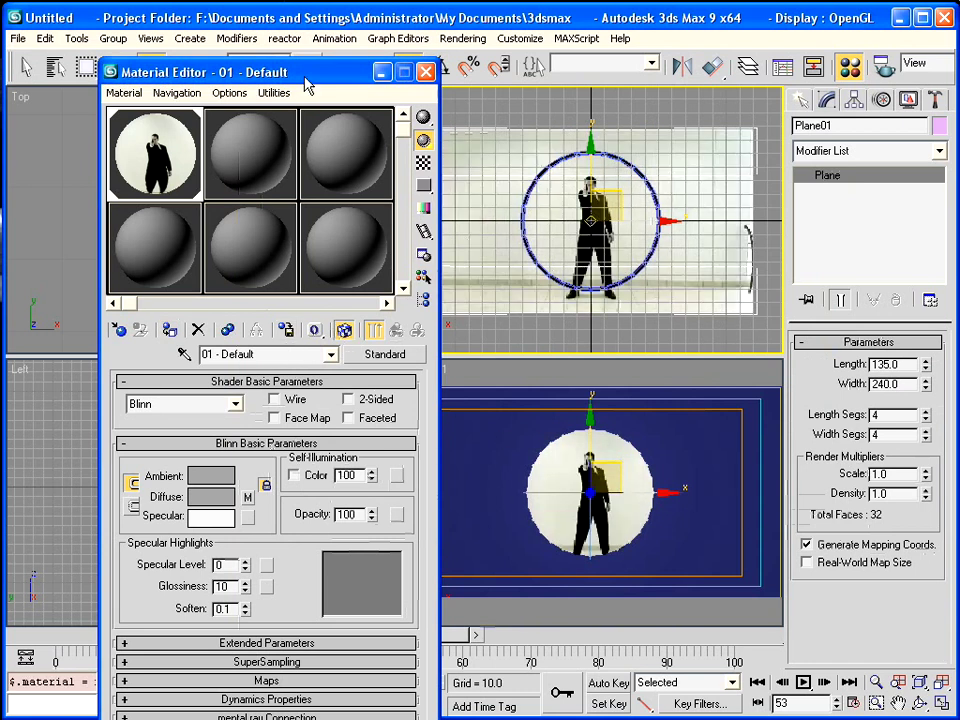
pyautogui.moveTo(310, 80); pyautogui.dragTo(238, 57)
# Quick-render the Camera01 view.
pyautogui.click(476, 377)
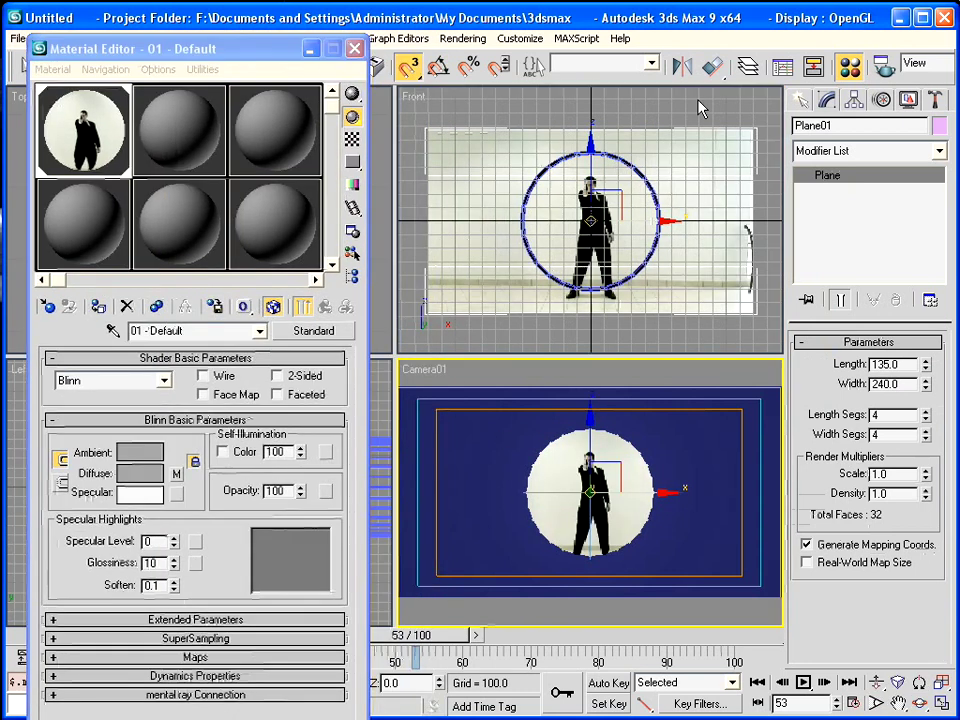
pyautogui.moveTo(685, 64); pyautogui.dragTo(637, 60)
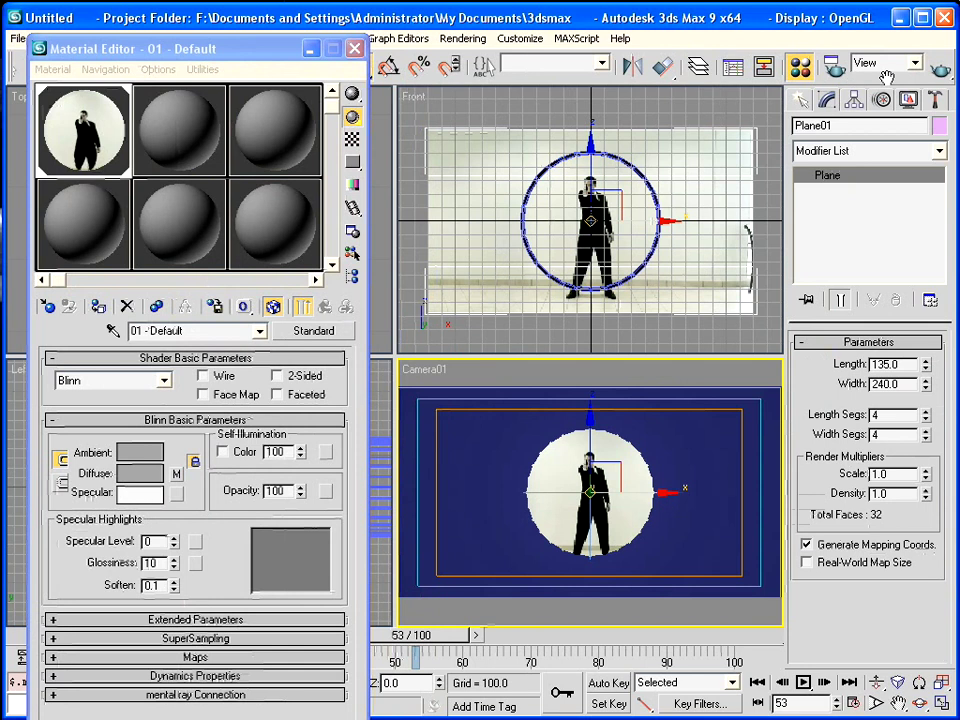
pyautogui.click(940, 68)
pyautogui.moveTo(340, 106); pyautogui.dragTo(715, 160)
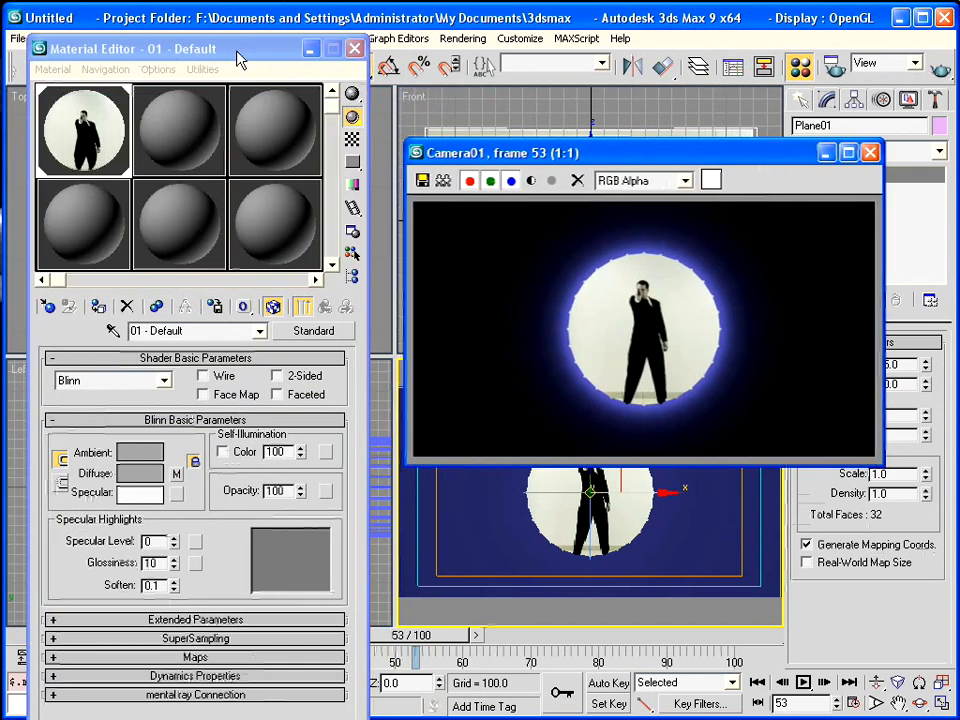
# Turn material slot 2 into a two-slot Multi/Sub-Object with sub-materials named Black and Reflect.
pyautogui.click(203, 136)
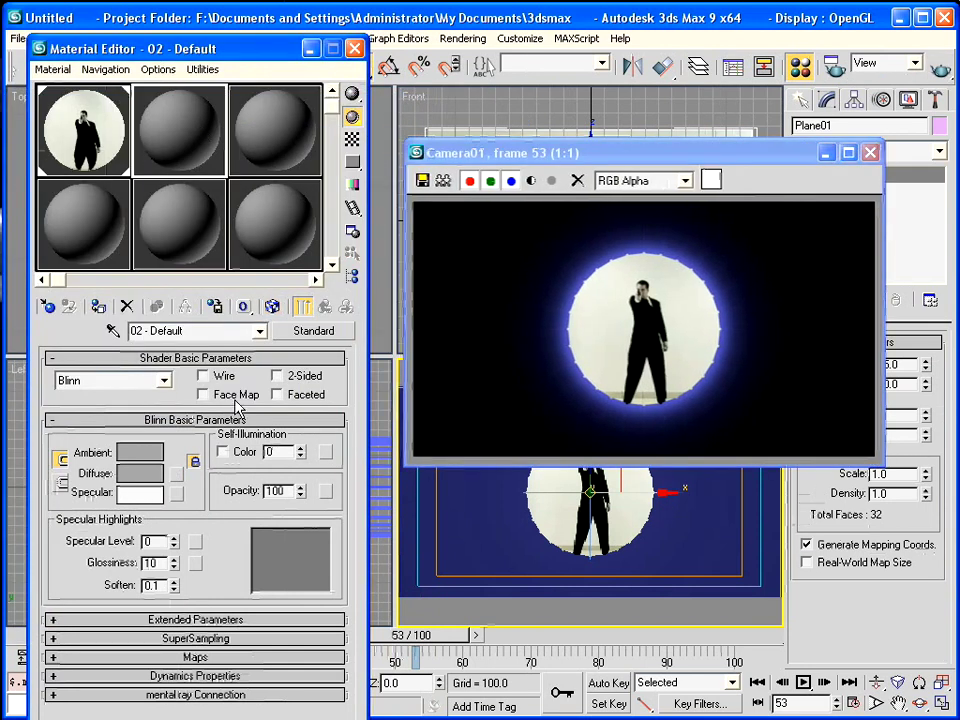
pyautogui.click(313, 331)
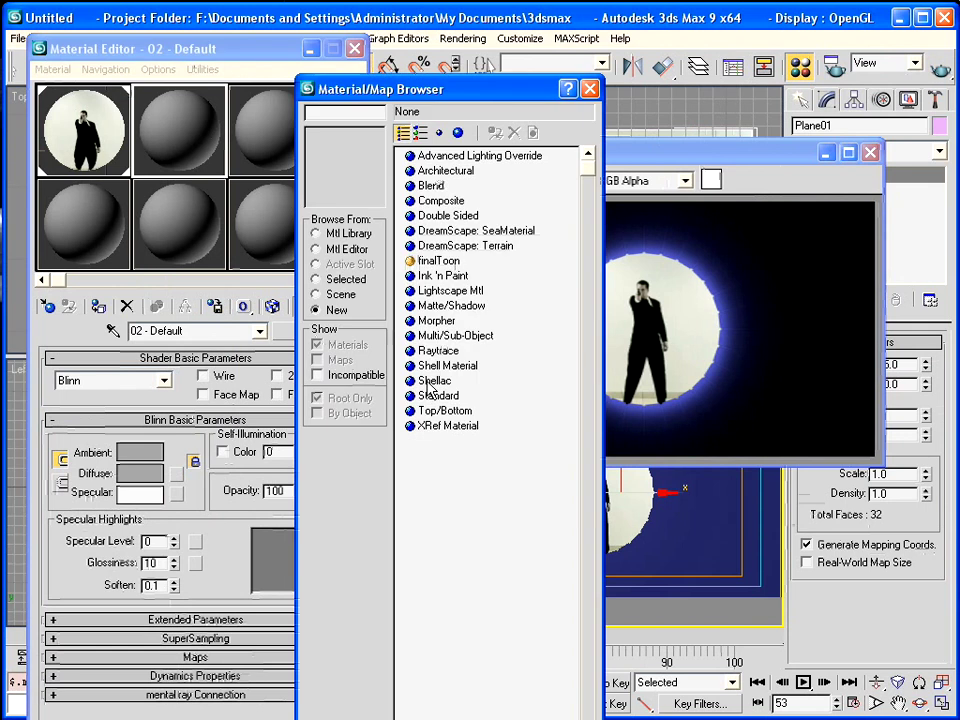
pyautogui.doubleClick(446, 337)
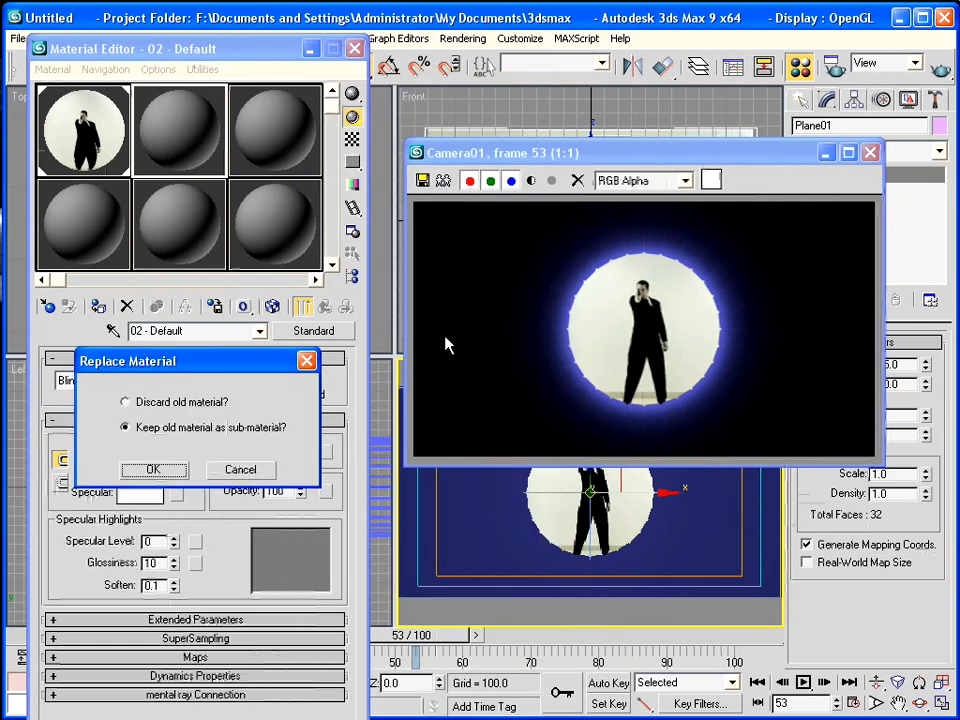
pyautogui.click(153, 469)
pyautogui.click(129, 388)
pyautogui.write('2')
pyautogui.click(285, 416)
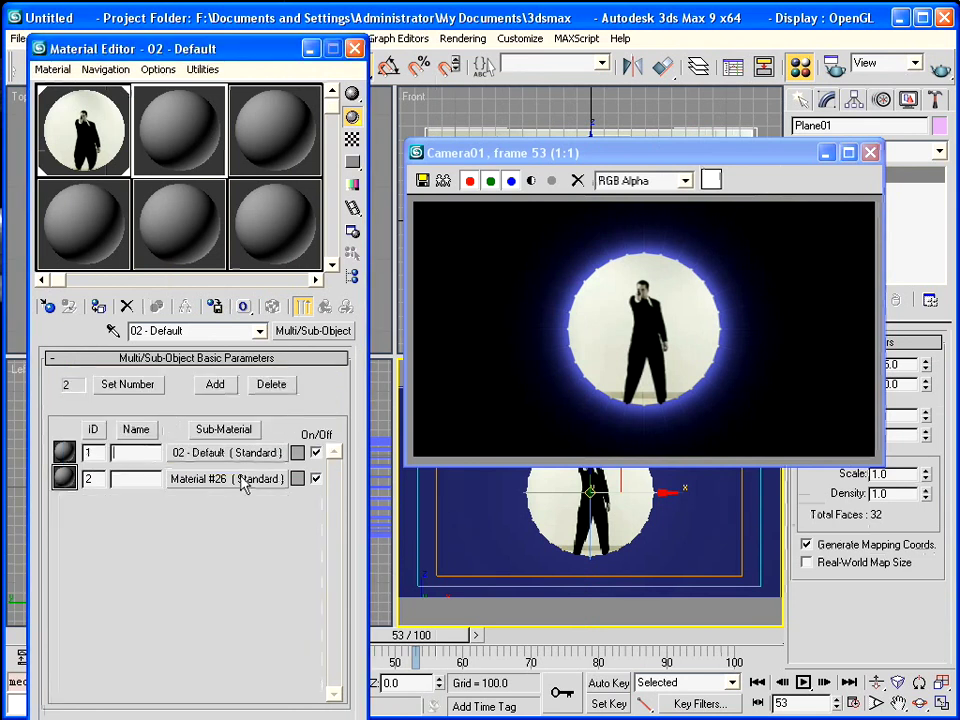
pyautogui.write('Black')
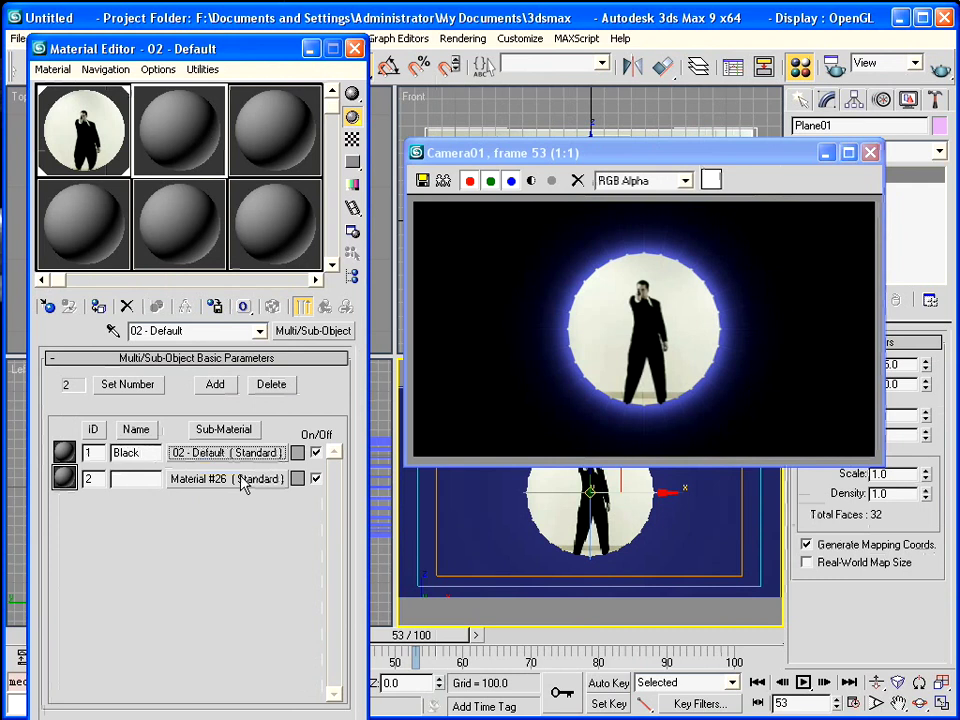
pyautogui.press('Tab')
pyautogui.write('R')
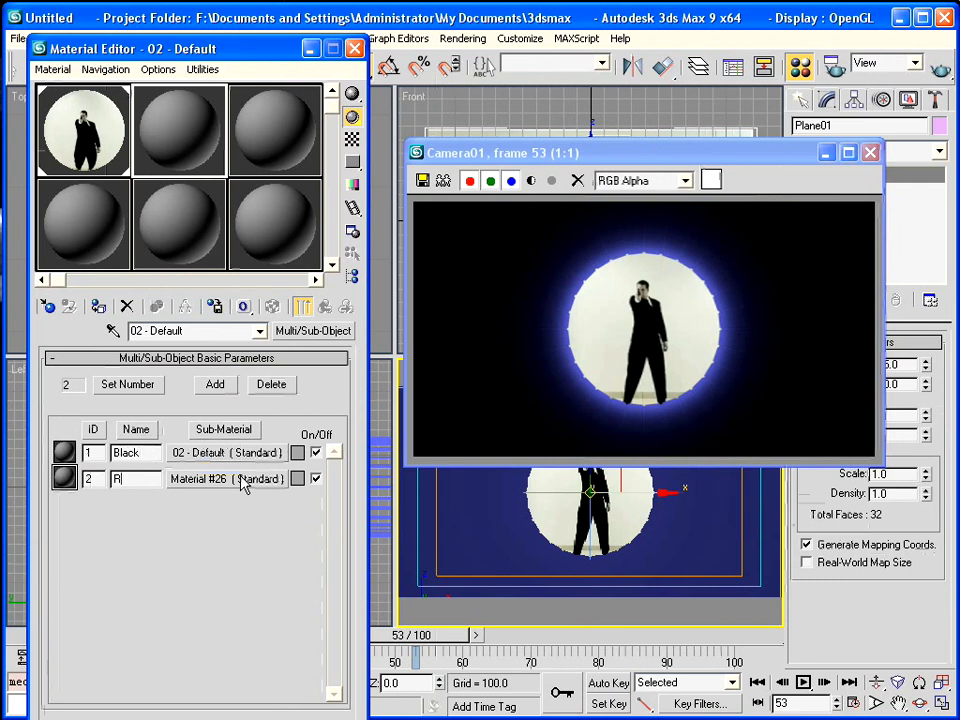
pyautogui.write('eflect')
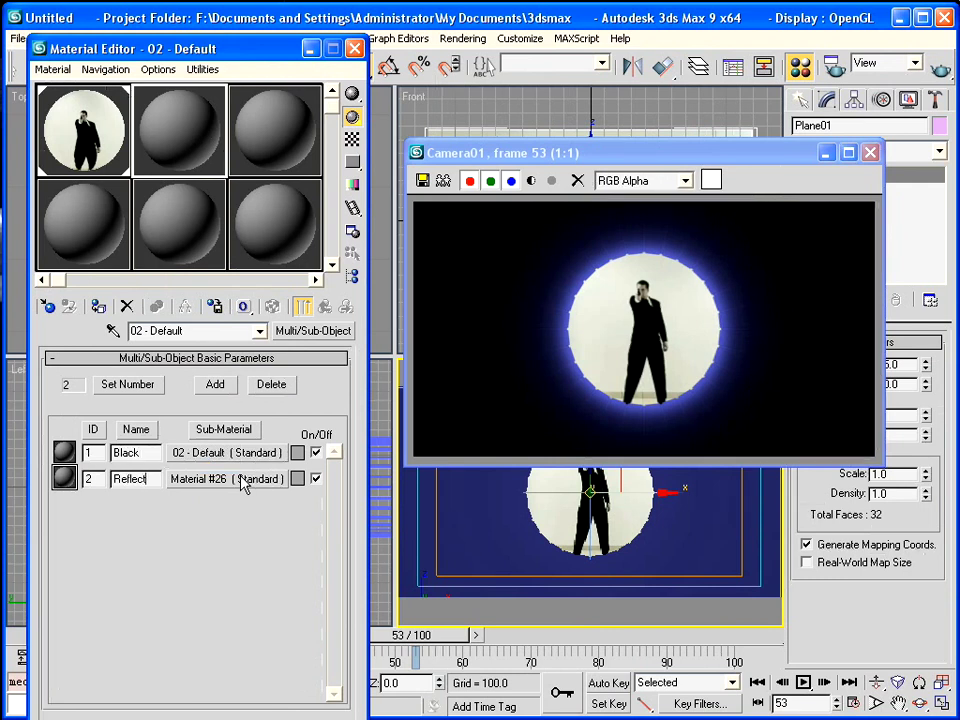
# Rename sub-material 1 to 'Black flat' and set its Diffuse colour to pure black.
pyautogui.click(208, 452)
pyautogui.click(160, 331)
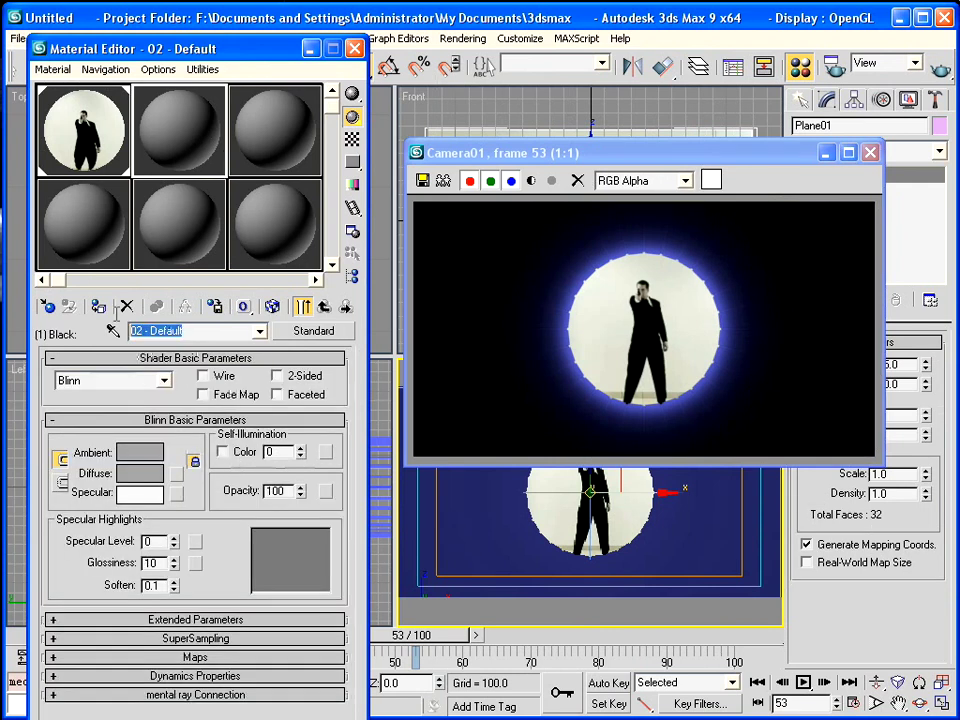
pyautogui.write('Black flat')
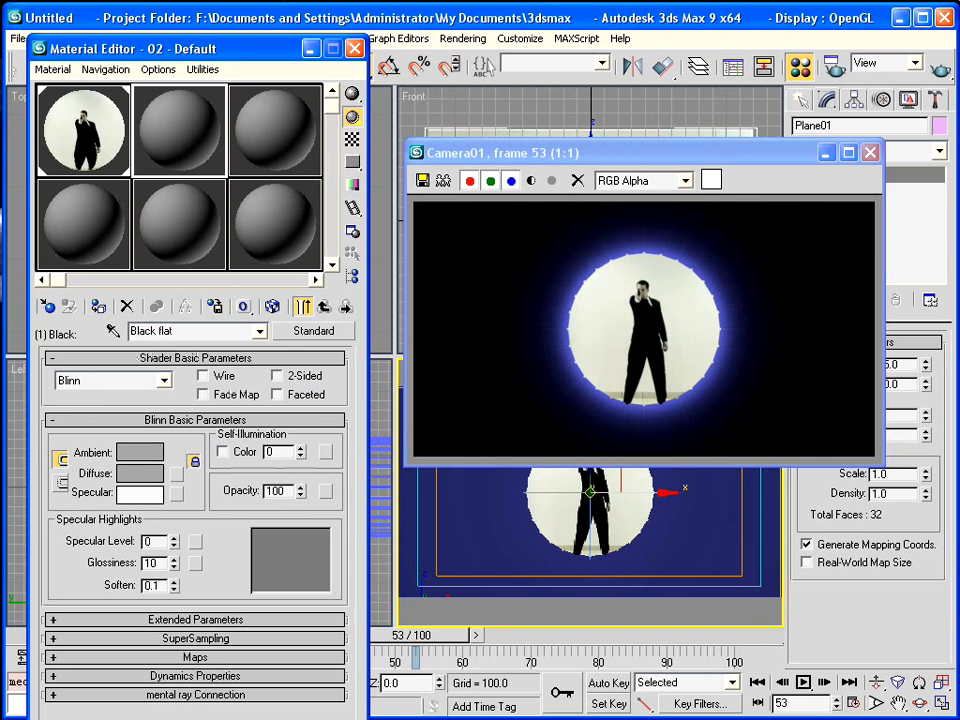
pyautogui.click(177, 471)
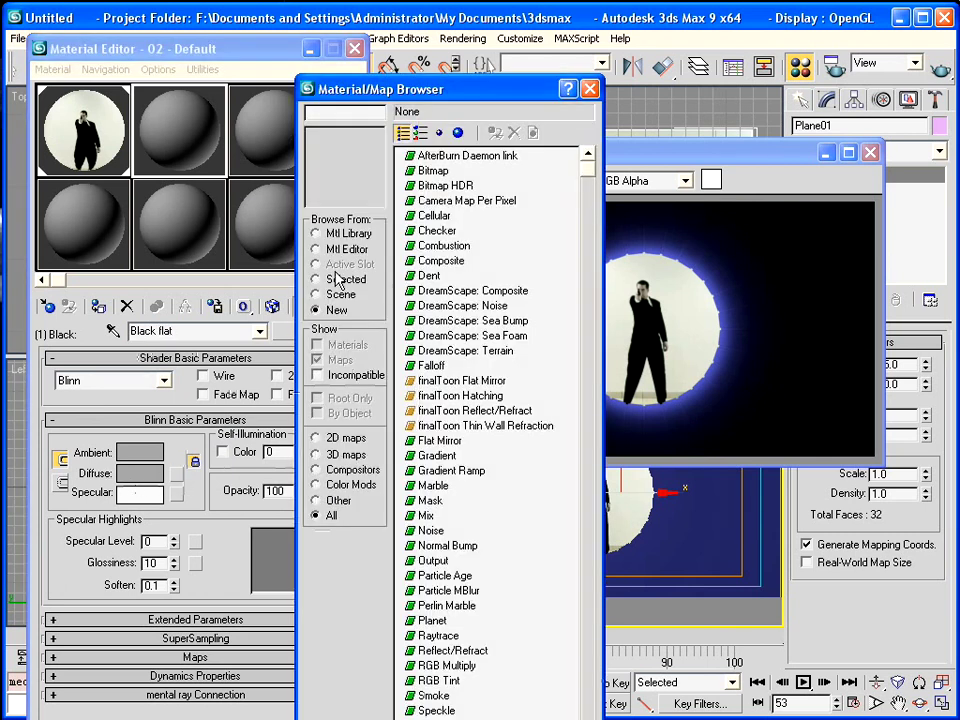
pyautogui.click(590, 89)
pyautogui.click(140, 473)
pyautogui.moveTo(230, 300); pyautogui.dragTo(118, 358)
pyautogui.click(170, 369)
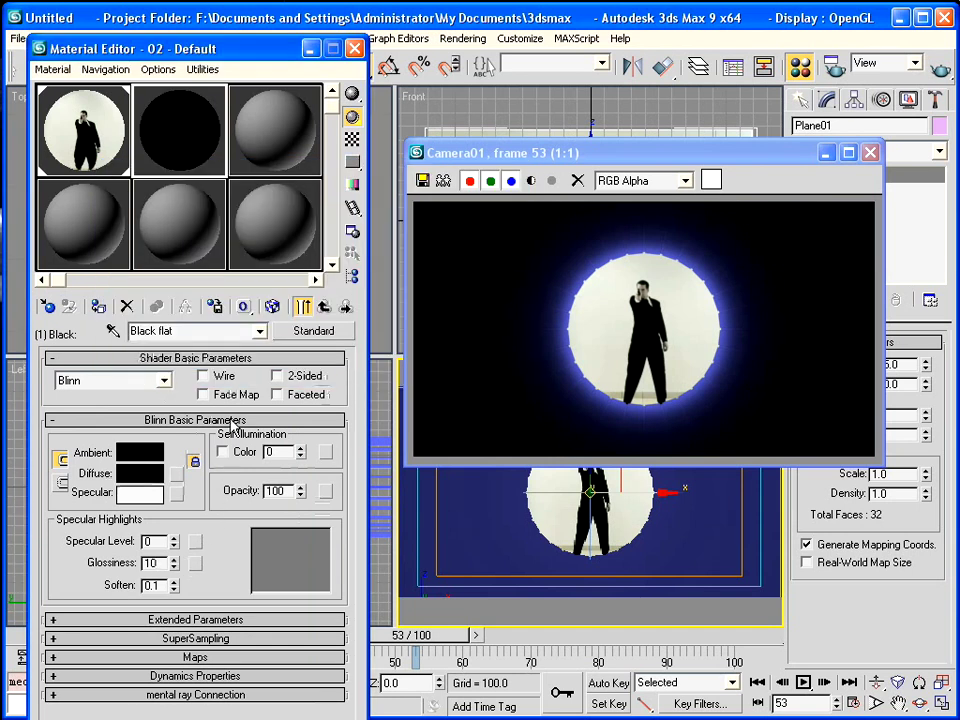
pyautogui.click(324, 310)
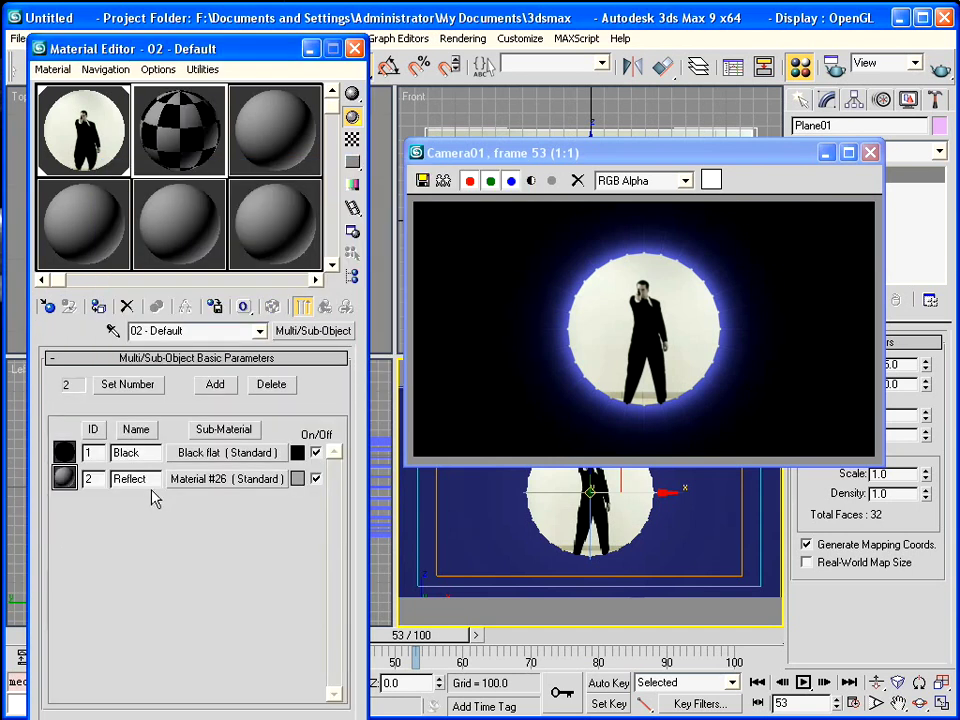
# Enable the Reflect sub-material's Bump channel and assign a Noise map to it.
pyautogui.click(193, 488)
pyautogui.click(145, 474)
pyautogui.click(514, 176)
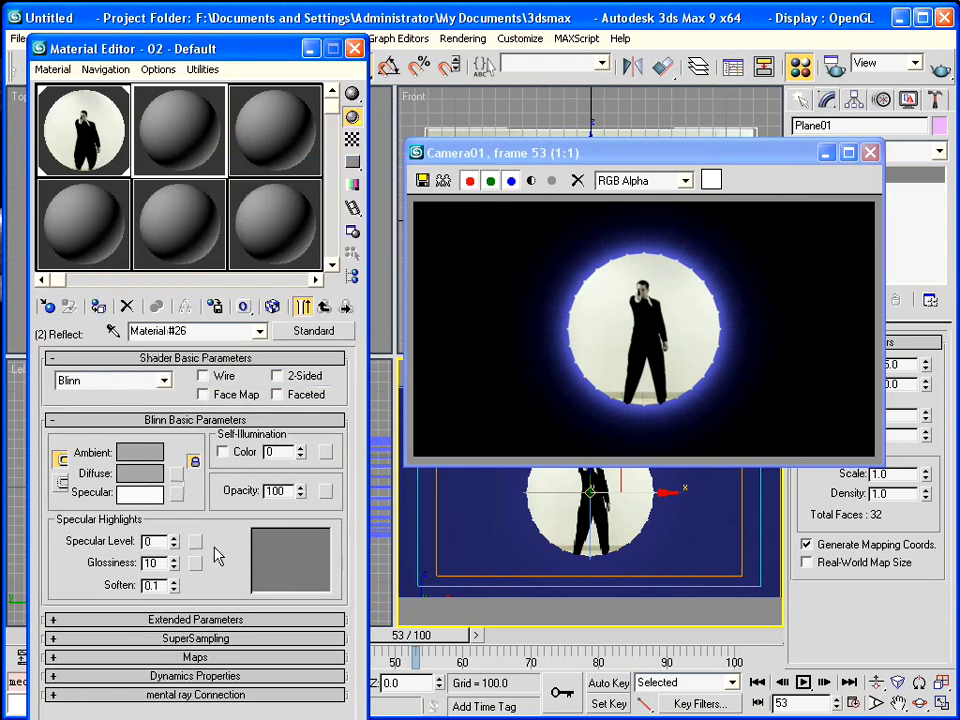
pyautogui.click(55, 657)
pyautogui.click(54, 540)
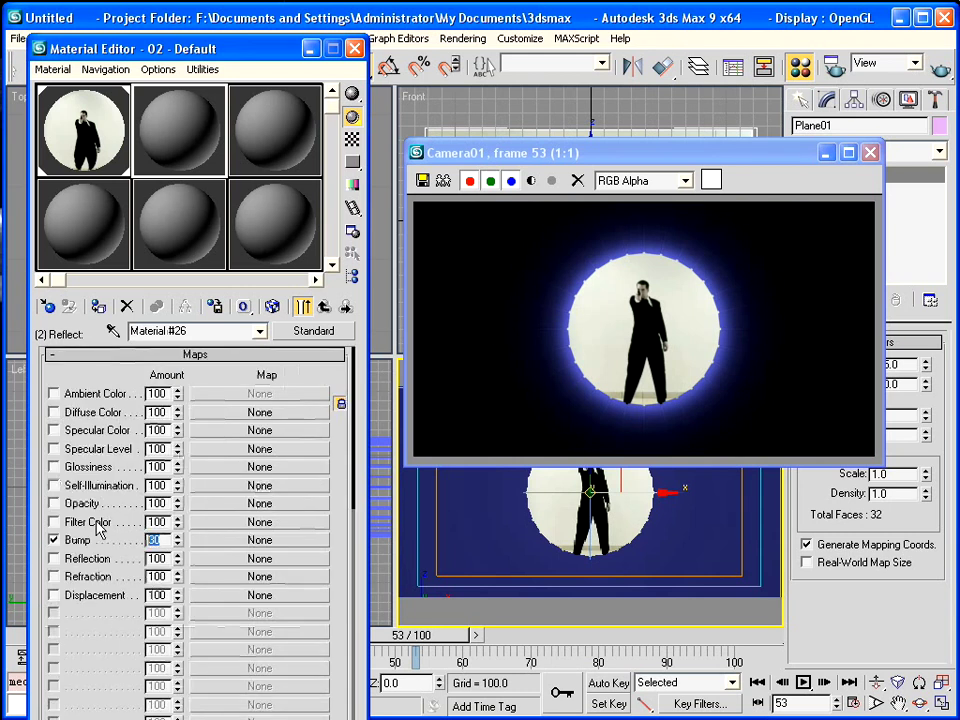
pyautogui.click(232, 540)
pyautogui.click(429, 531)
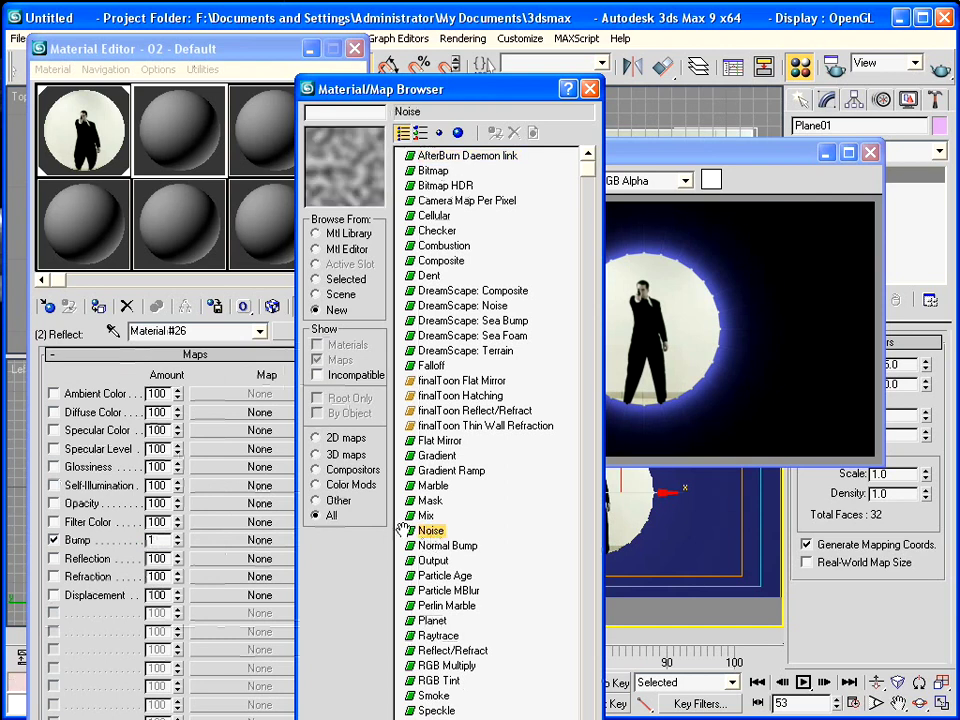
pyautogui.moveTo(465, 91); pyautogui.dragTo(486, 8)
pyautogui.click(414, 703)
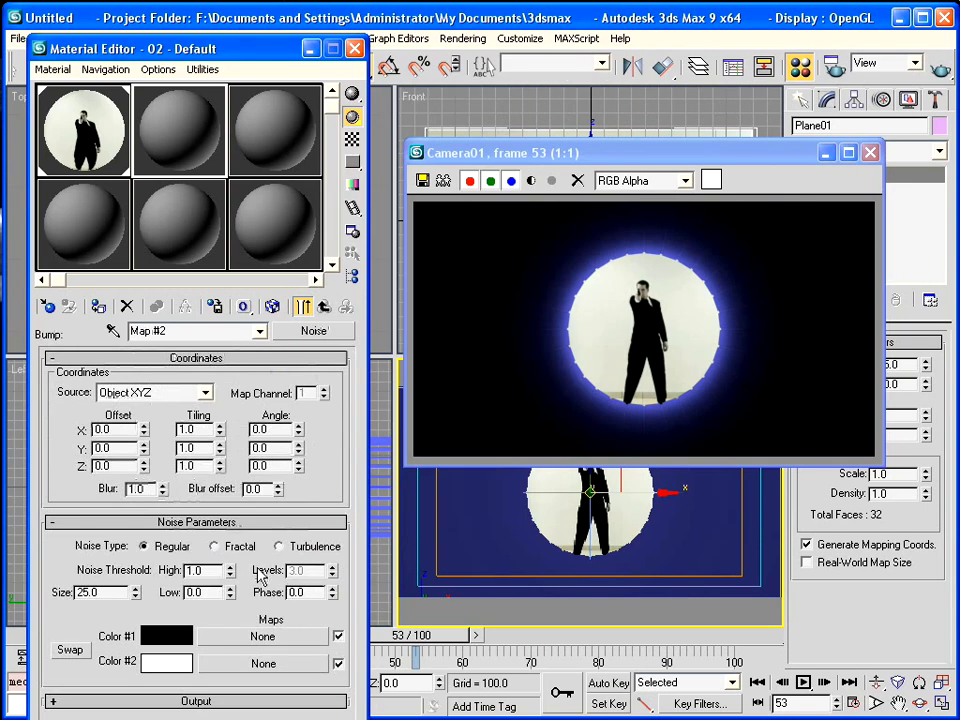
# Set the Noise size to 2.0 and enable the Reflection map channel.
pyautogui.moveTo(107, 592); pyautogui.dragTo(77, 592)
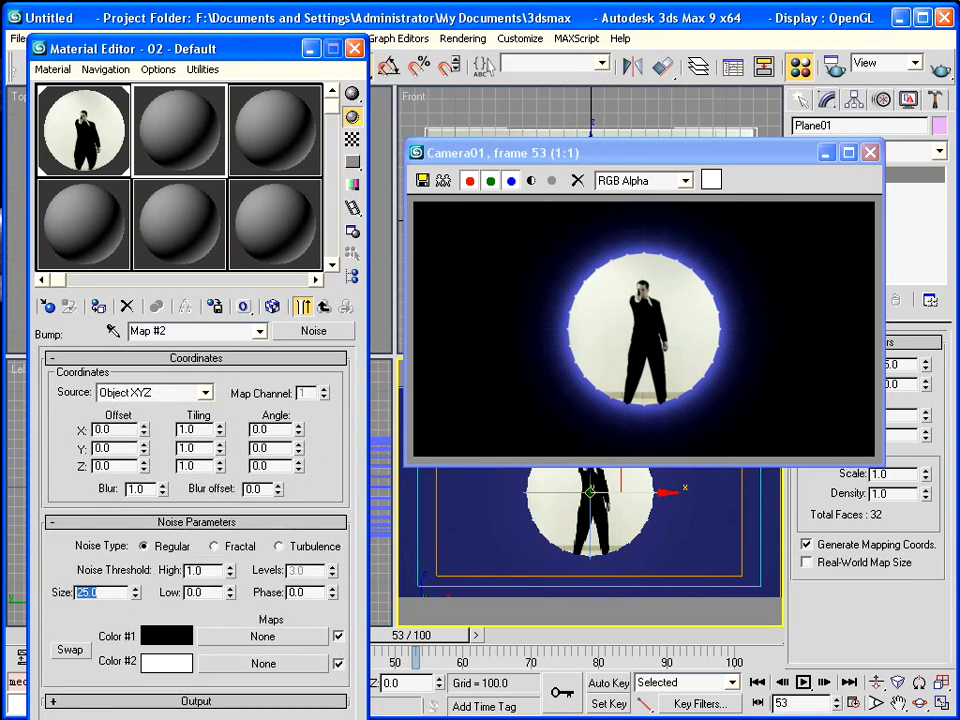
pyautogui.write('2')
pyautogui.press('Return')
pyautogui.click(323, 307)
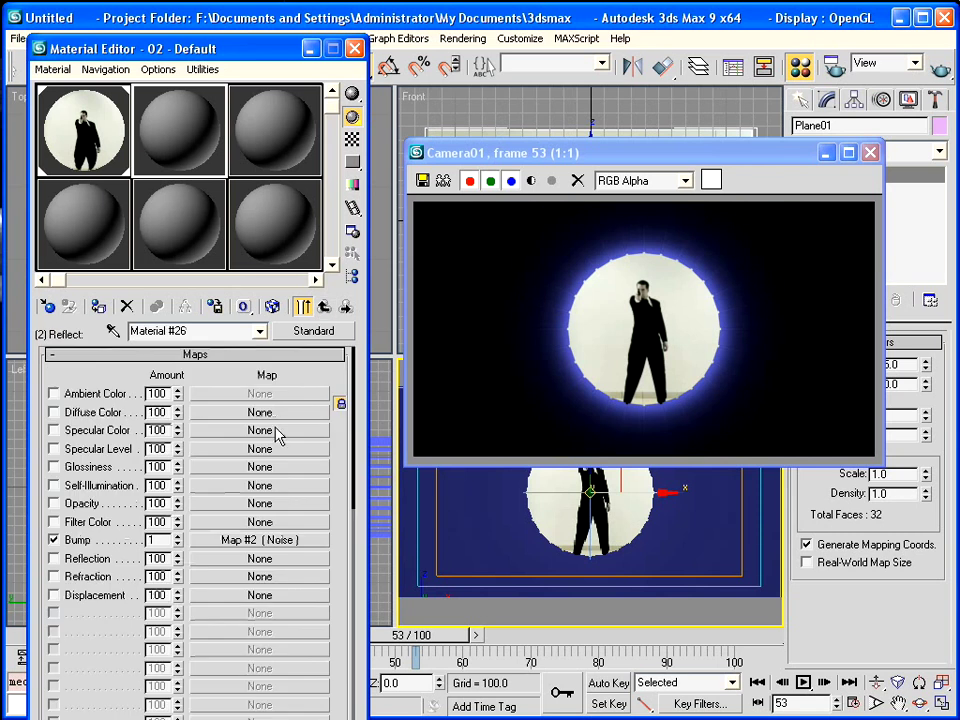
pyautogui.click(55, 558)
# Put a Raytrace map in the Reflection channel with Trace Mode set to Reflection only.
pyautogui.click(210, 561)
pyautogui.click(462, 583)
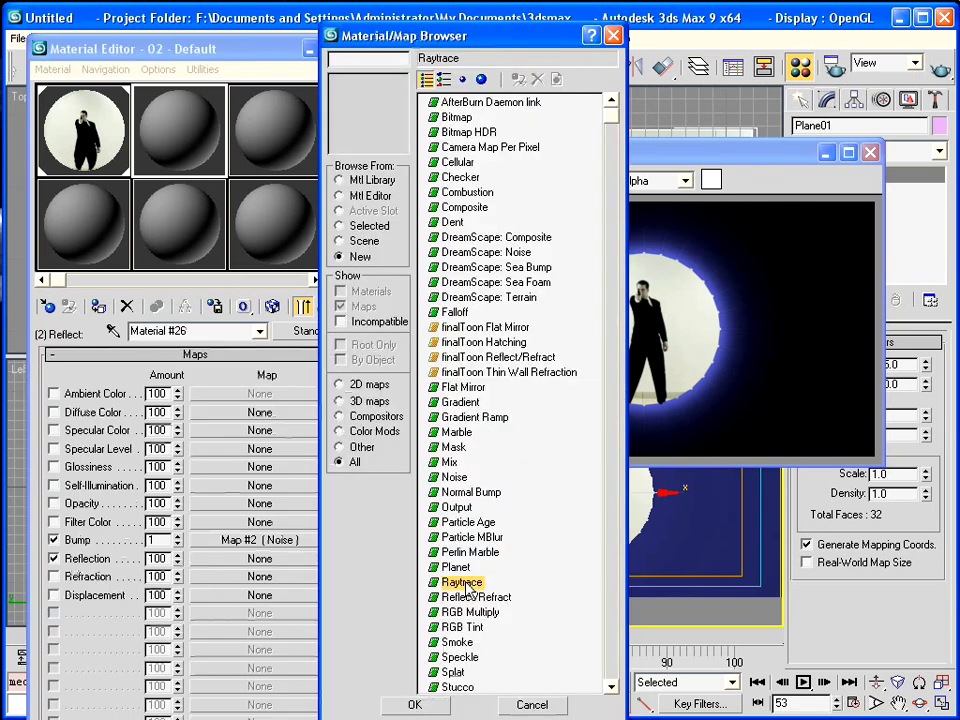
pyautogui.click(413, 704)
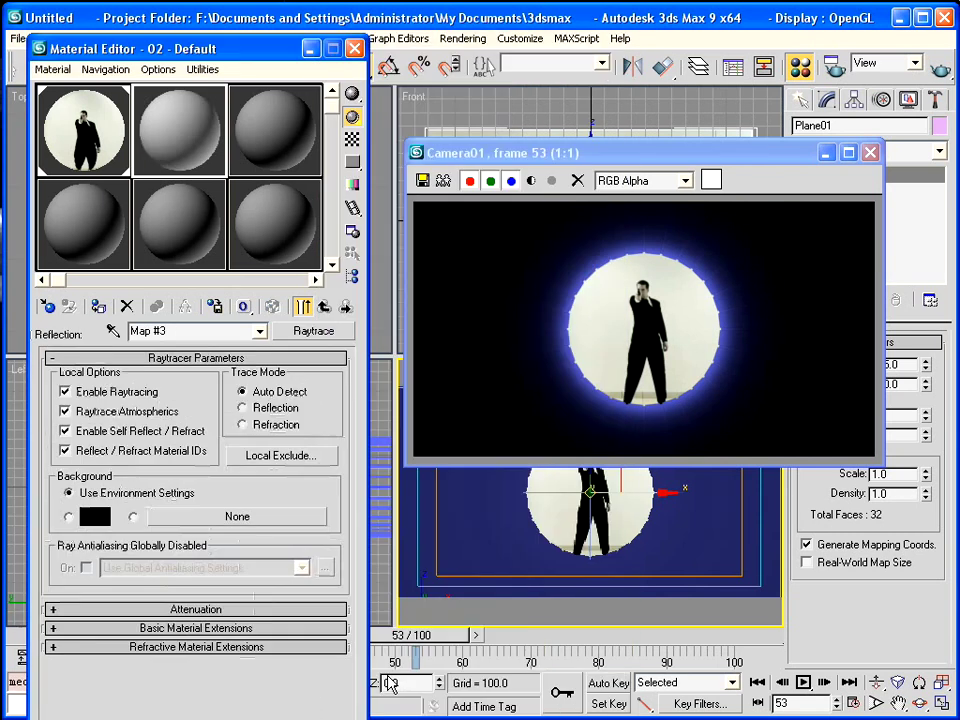
pyautogui.click(253, 414)
pyautogui.click(52, 629)
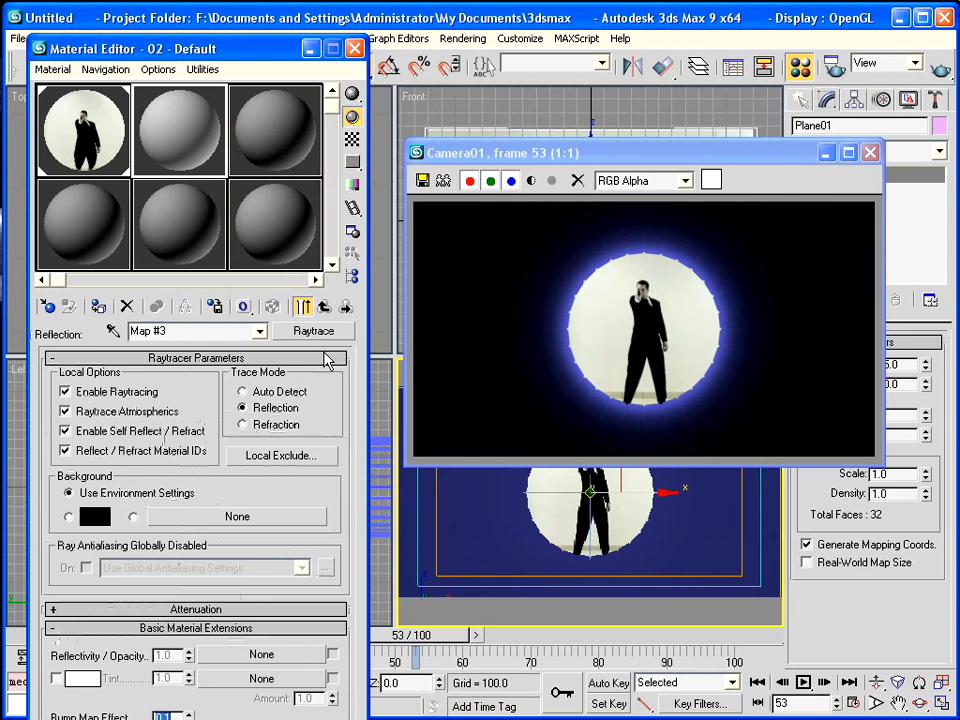
pyautogui.click(325, 307)
pyautogui.moveTo(208, 375); pyautogui.dragTo(205, 561)
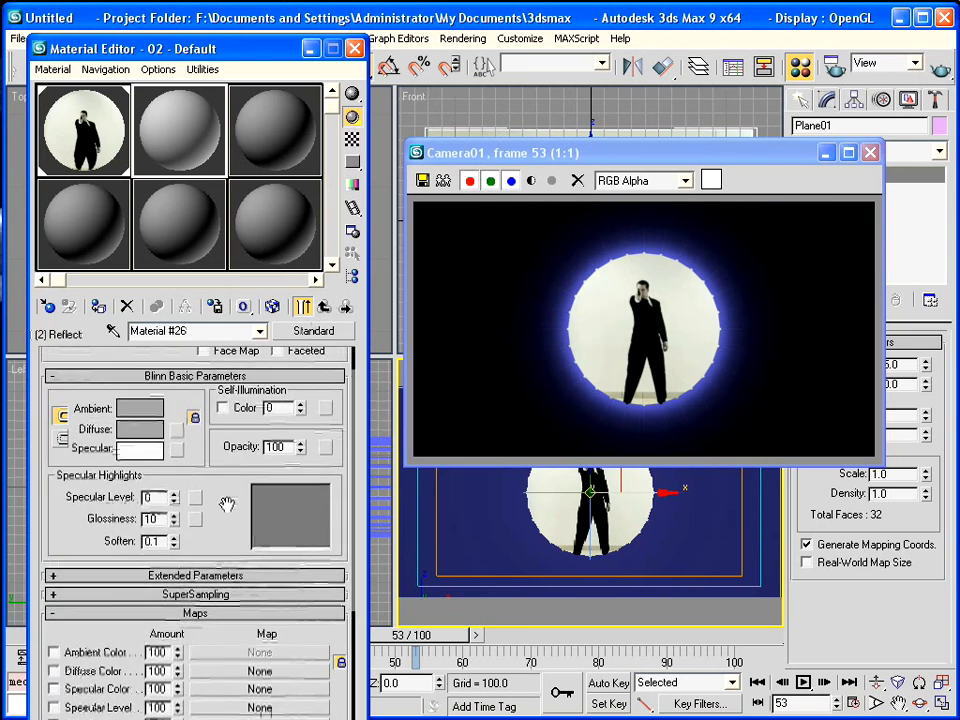
pyautogui.moveTo(225, 499); pyautogui.dragTo(221, 636)
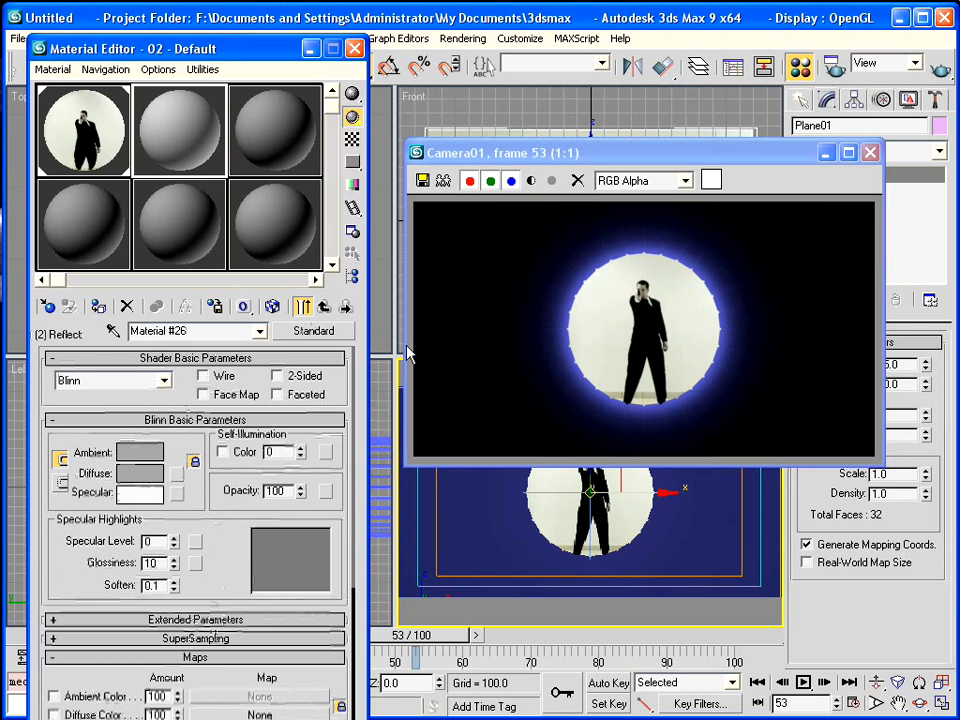
# Assign the material to the Barrel tube and test-render the Camera01 view.
pyautogui.click(870, 152)
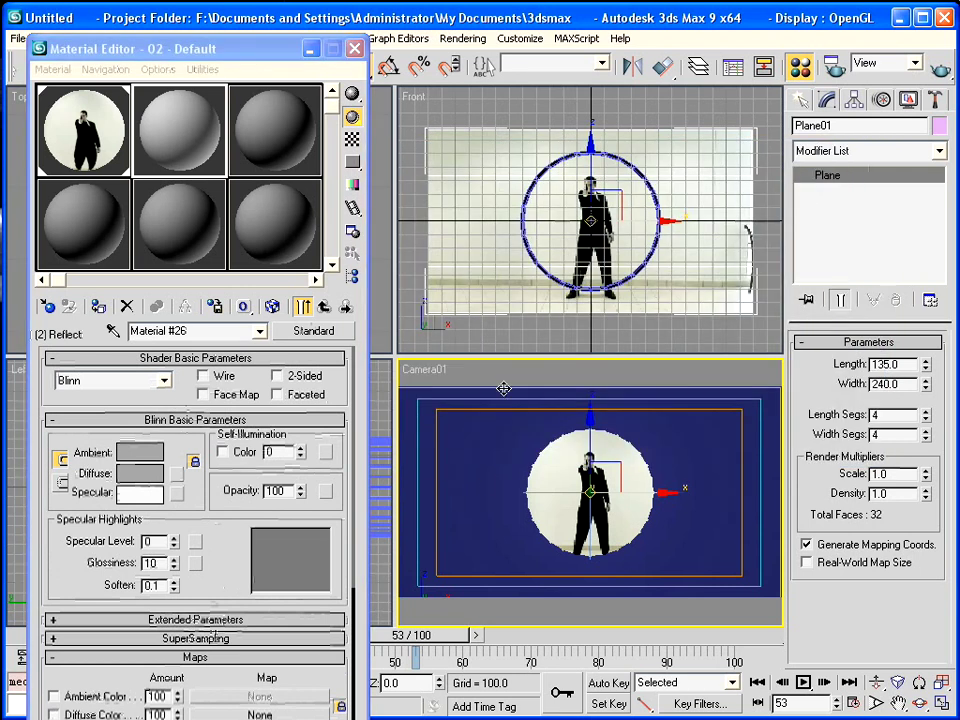
pyautogui.moveTo(188, 48); pyautogui.dragTo(582, 22)
pyautogui.click(317, 447)
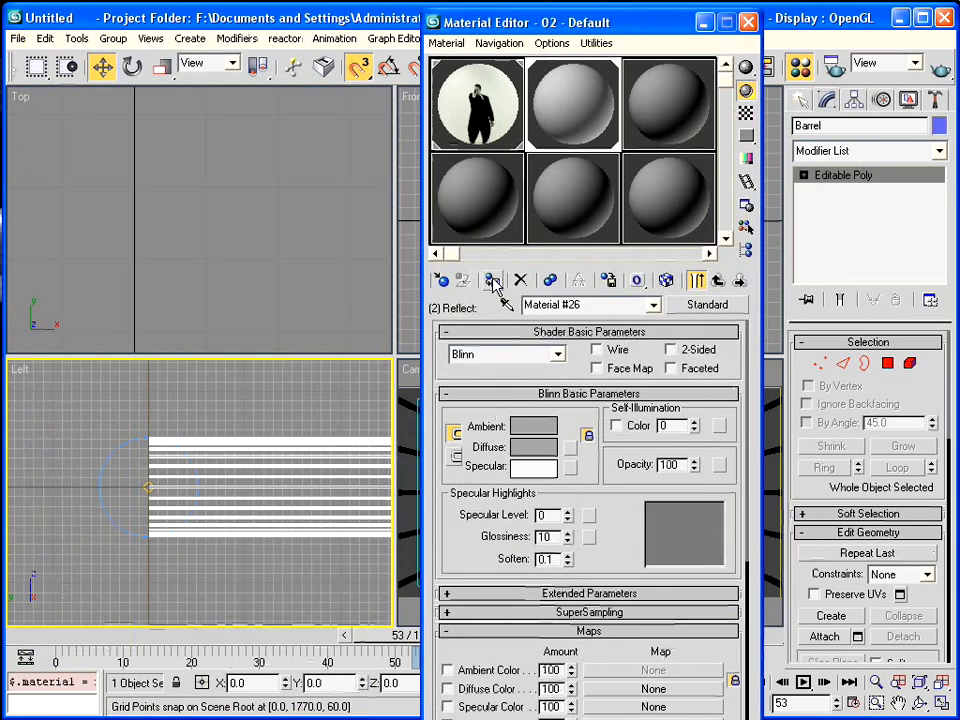
pyautogui.moveTo(676, 30); pyautogui.dragTo(245, 58)
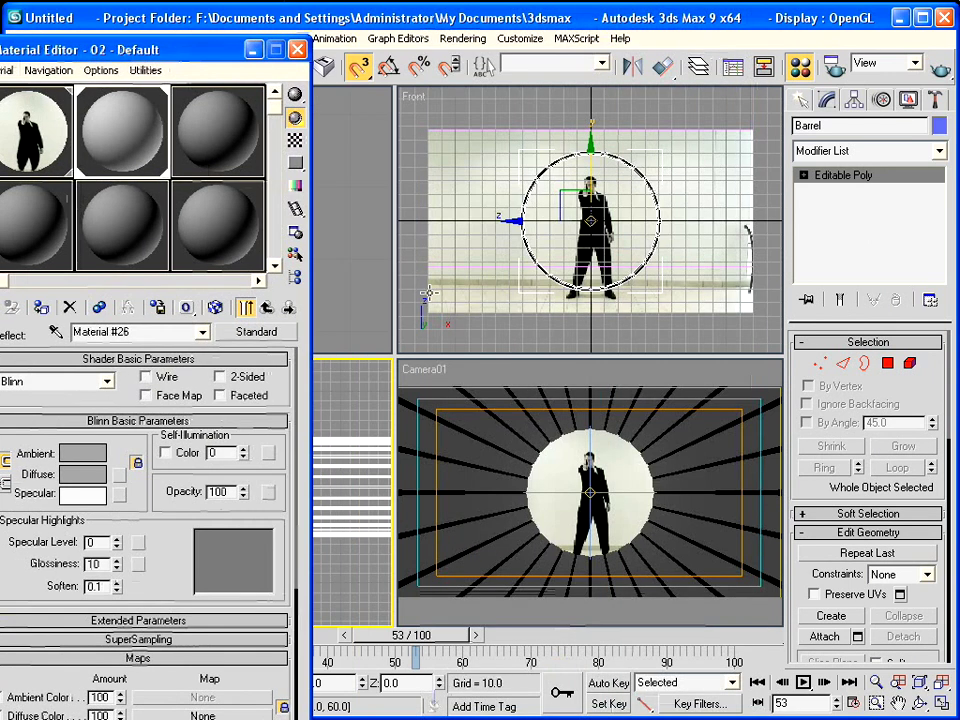
pyautogui.rightClick(507, 368)
pyautogui.click(940, 66)
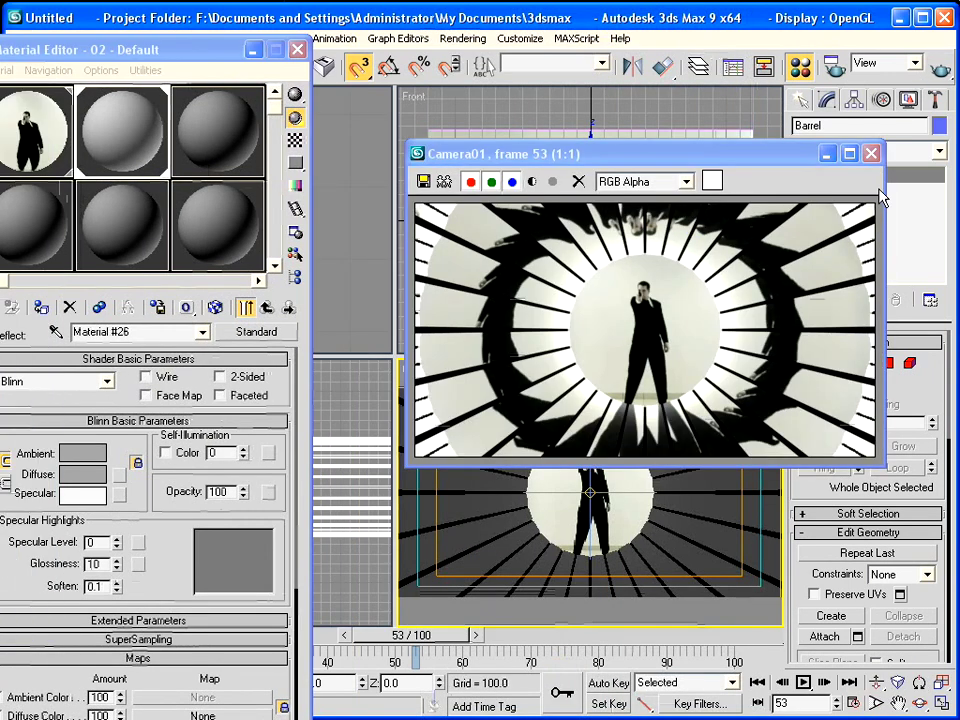
pyautogui.click(871, 153)
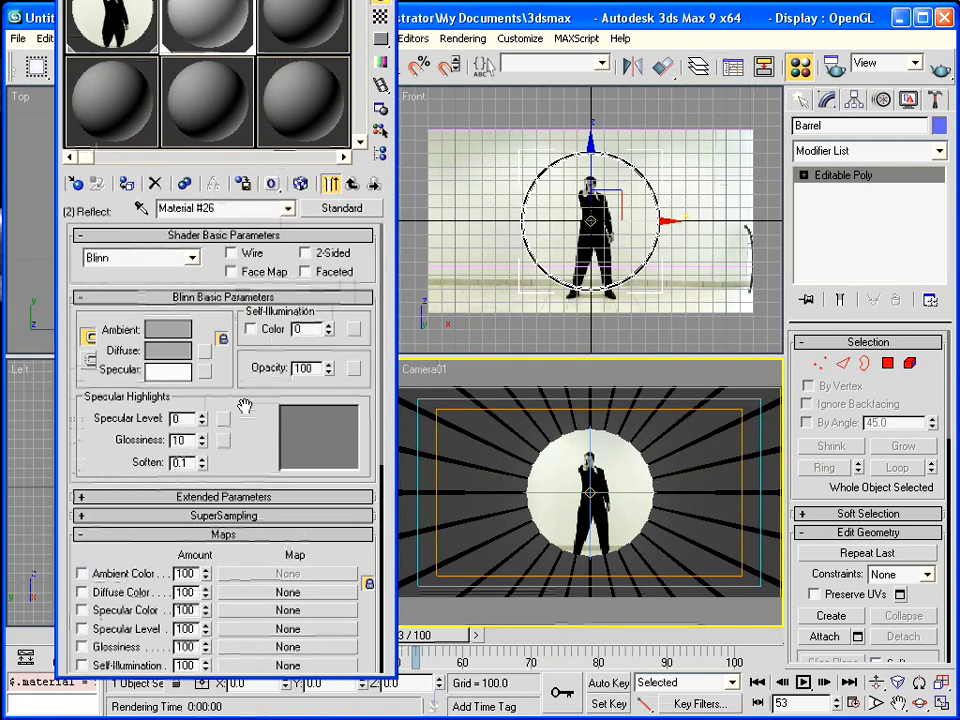
# Set the Reflection amount to 40, re-render, and close the Material Editor.
pyautogui.moveTo(253, 428); pyautogui.dragTo(257, 232)
pyautogui.doubleClick(186, 536)
pyautogui.write('40')
pyautogui.press('Return')
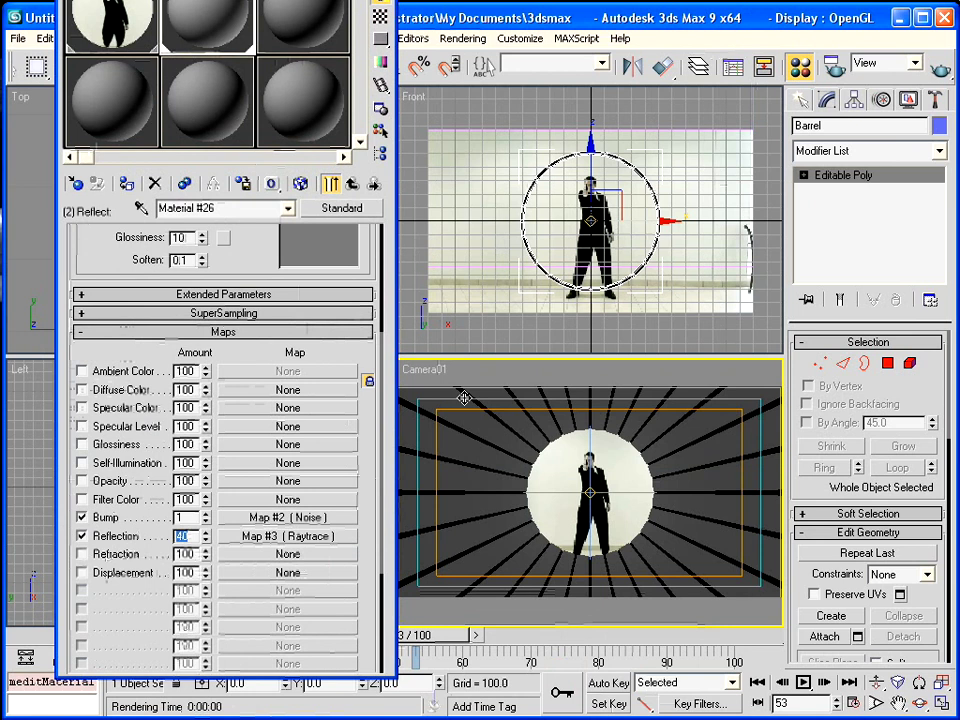
pyautogui.click(940, 67)
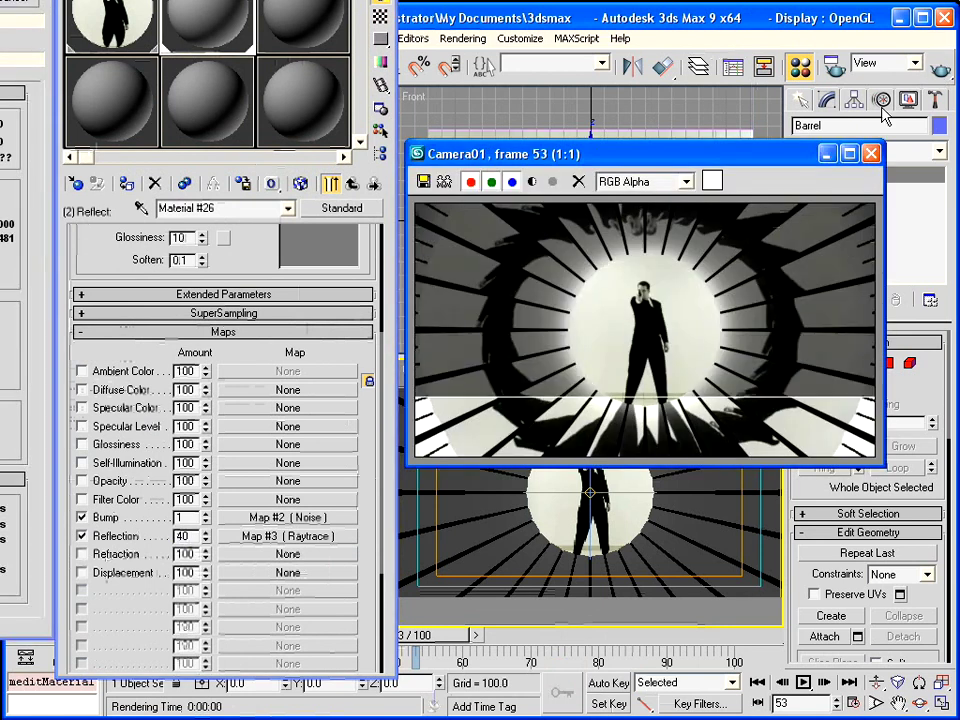
pyautogui.click(871, 153)
pyautogui.moveTo(290, 2); pyautogui.dragTo(271, 62)
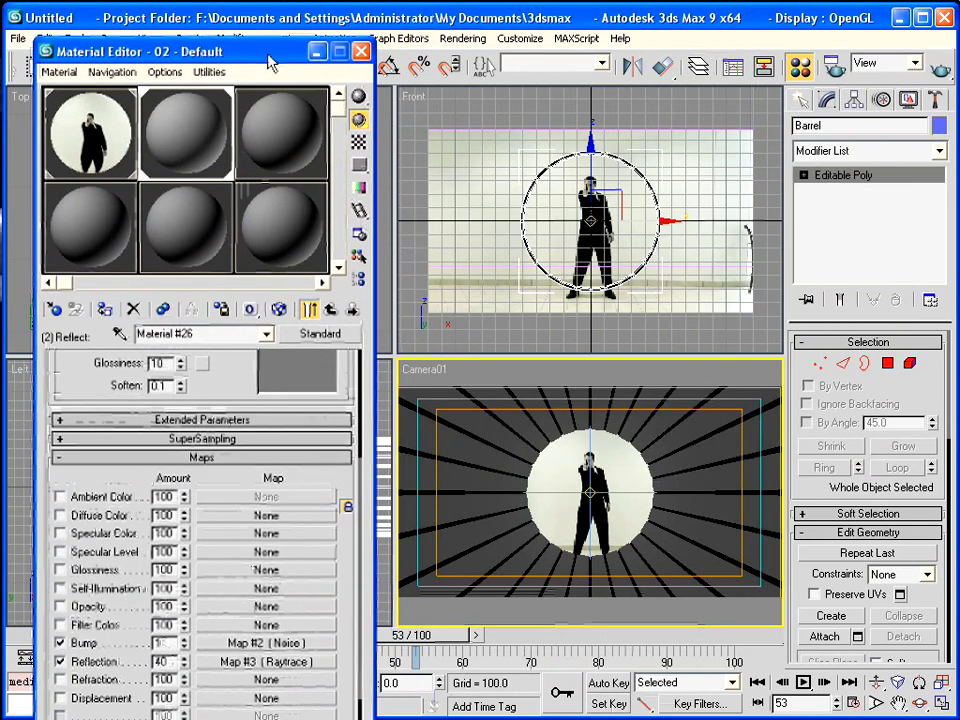
pyautogui.click(361, 51)
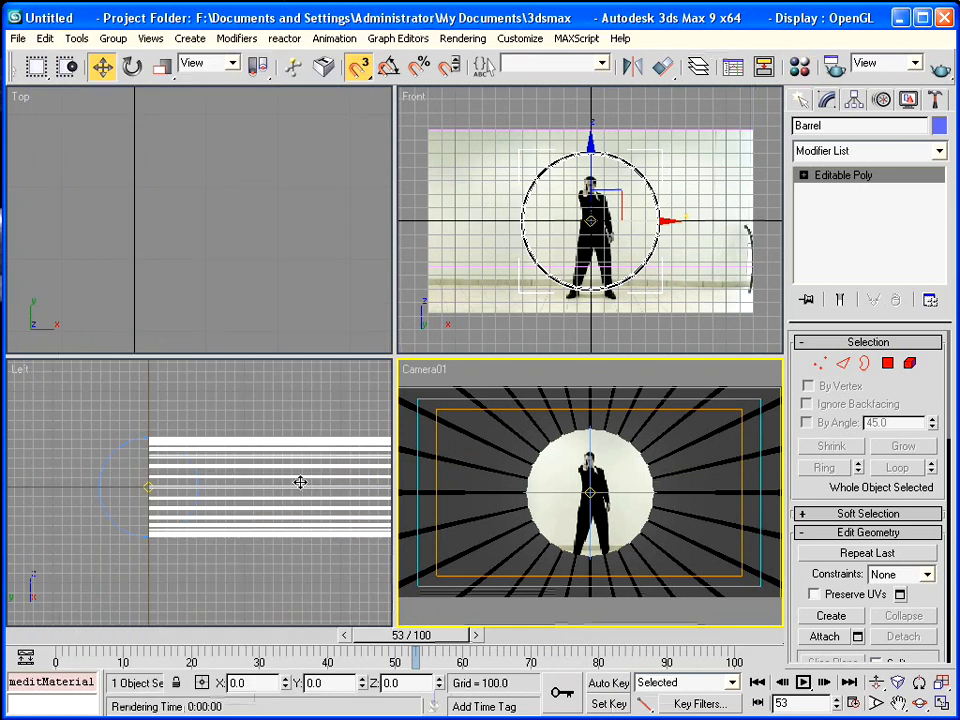
# Select the Barrel's lengthwise edges and connect them with 80 segments.
pyautogui.click(843, 363)
pyautogui.moveTo(279, 456); pyautogui.dragTo(93, 416, button='middle')
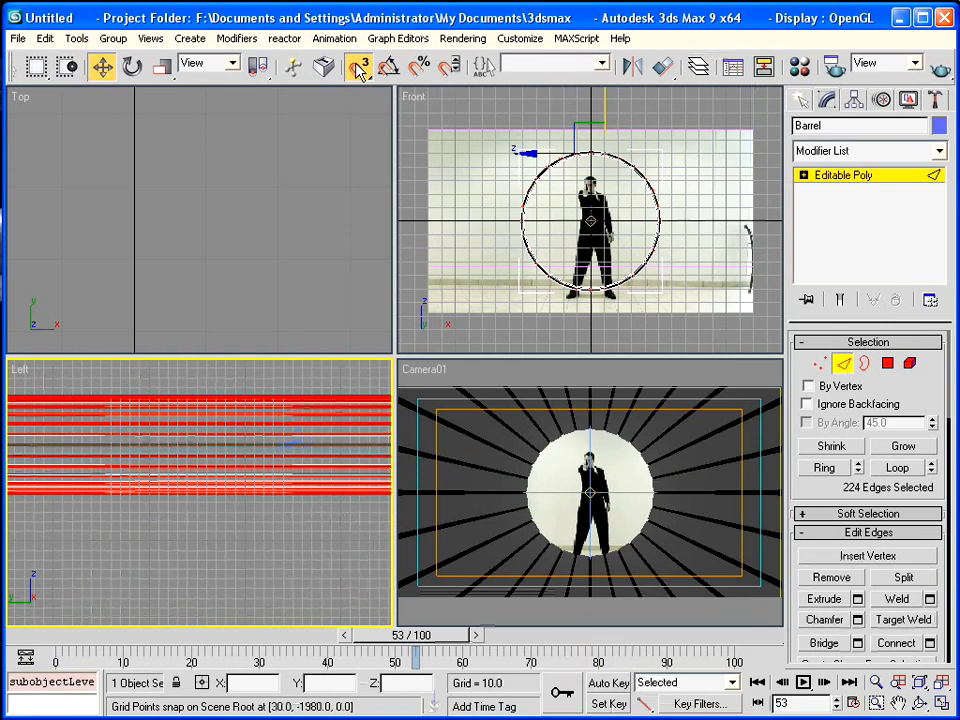
pyautogui.moveTo(112, 384); pyautogui.dragTo(126, 515)
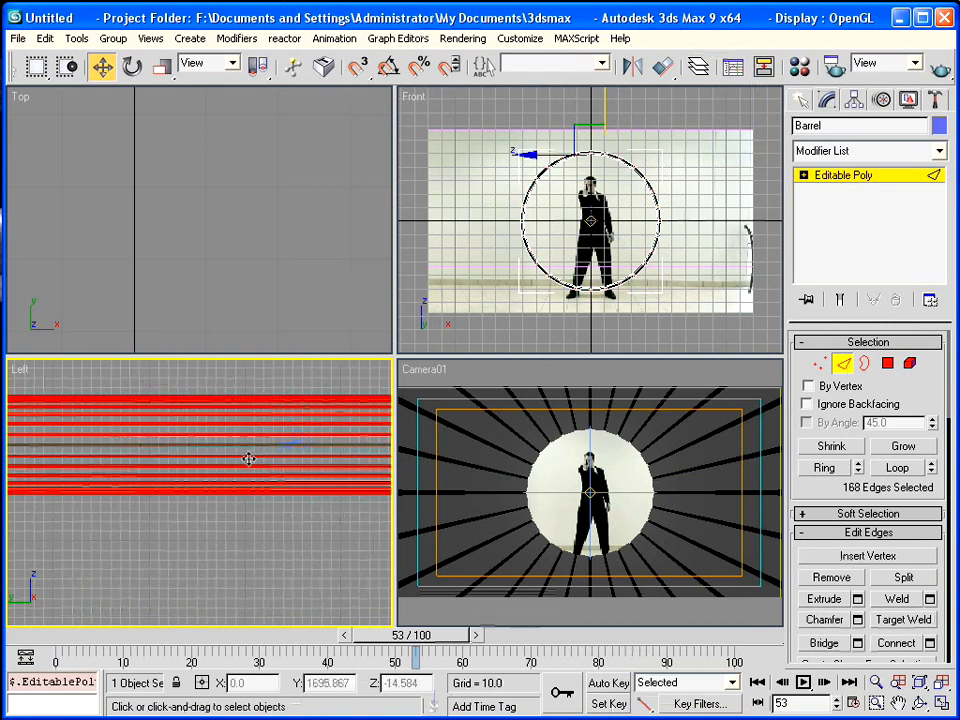
pyautogui.moveTo(782, 486); pyautogui.dragTo(842, 414)
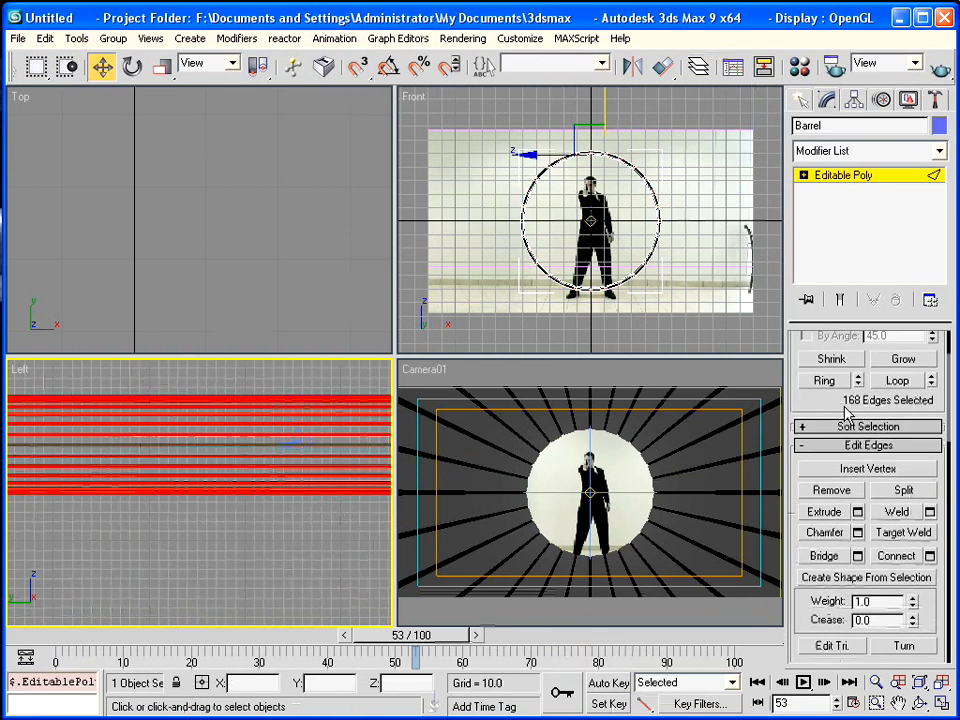
pyautogui.click(929, 556)
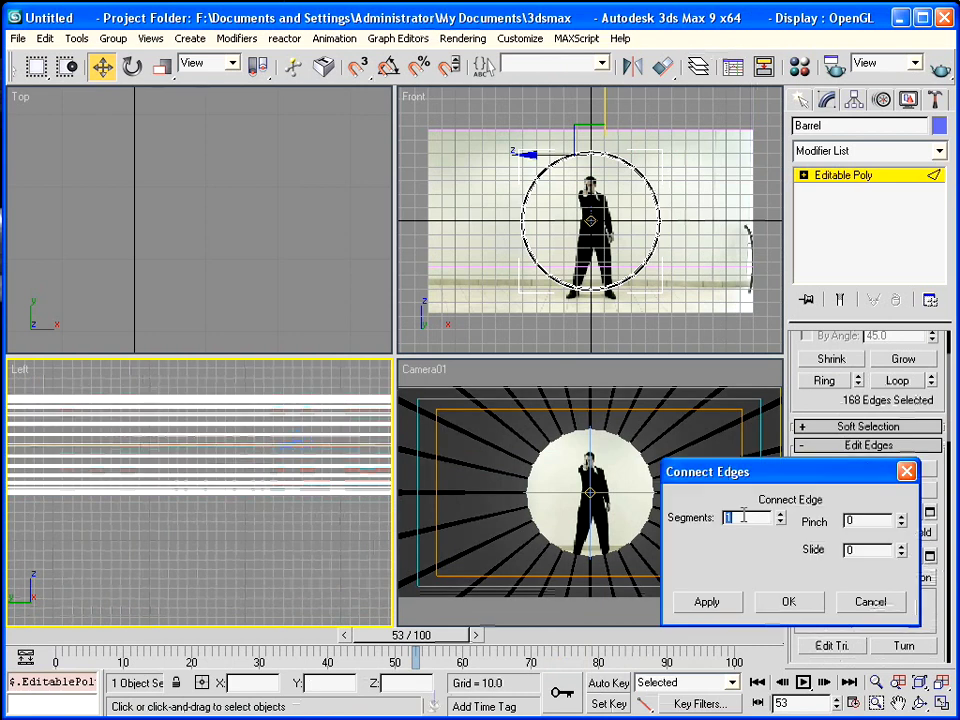
pyautogui.write('80')
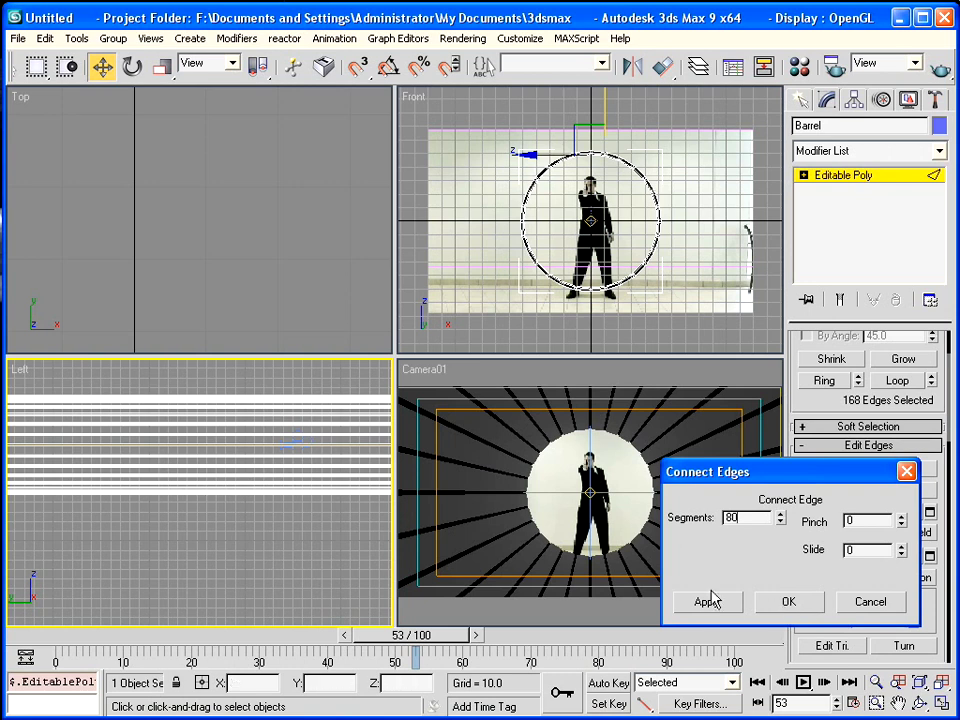
pyautogui.click(808, 610)
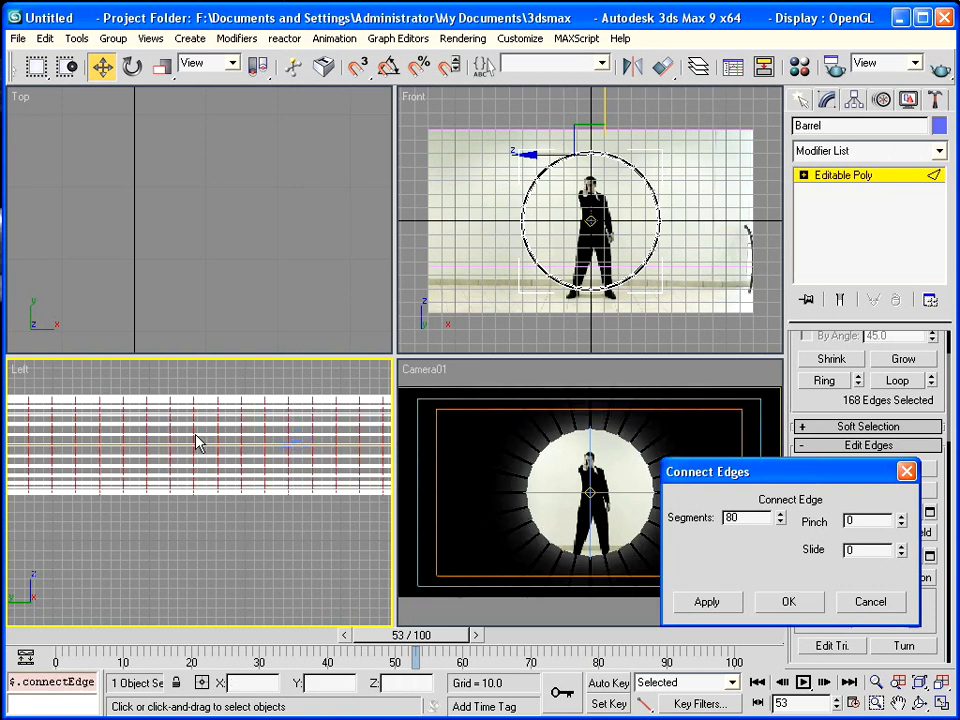
# Show edged faces in Camera01, leave edge mode, and test-render the result.
pyautogui.rightClick(432, 372)
pyautogui.click(470, 452)
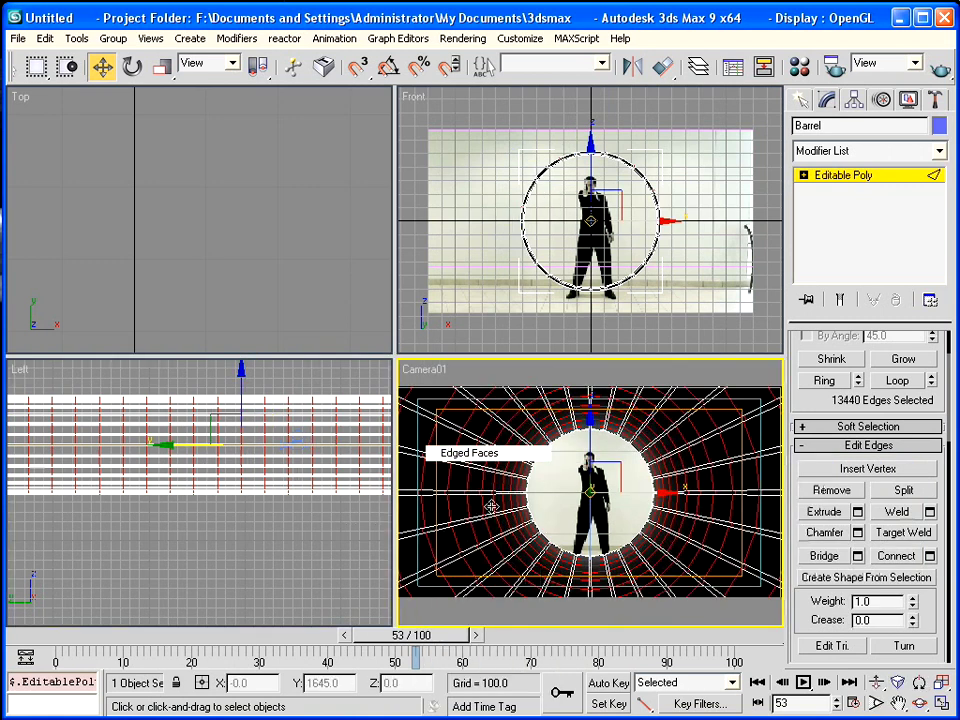
pyautogui.click(838, 180)
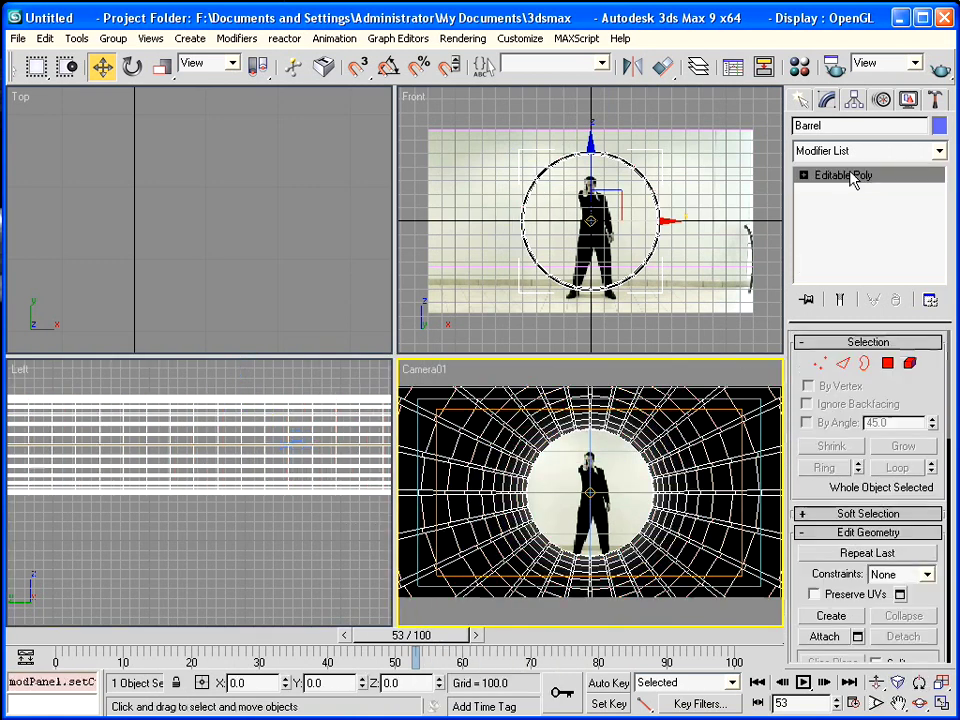
pyautogui.click(940, 68)
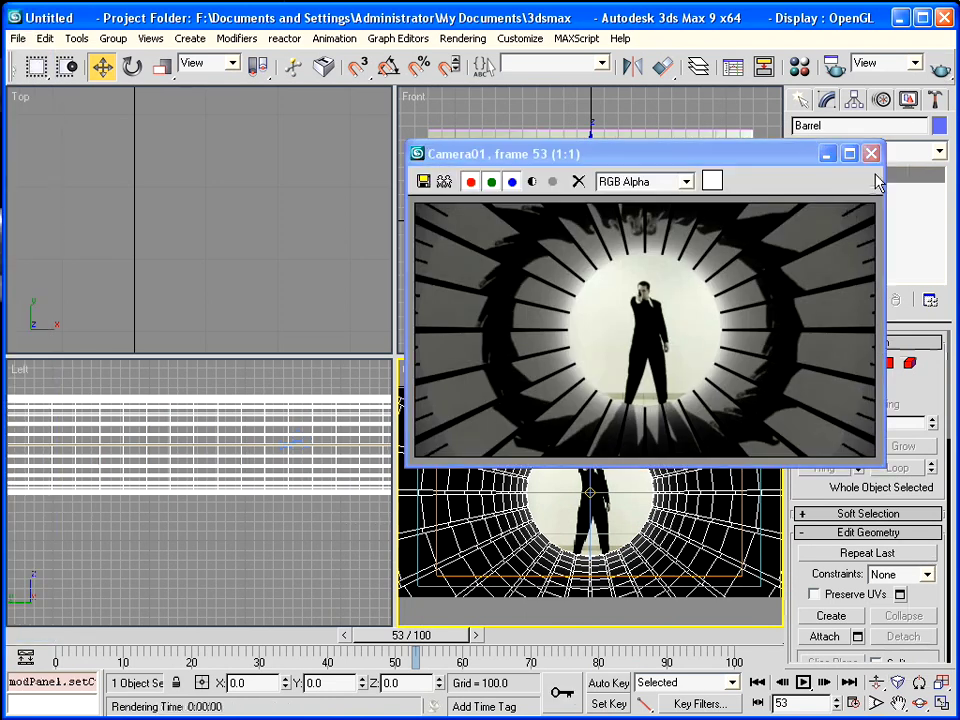
pyautogui.click(871, 154)
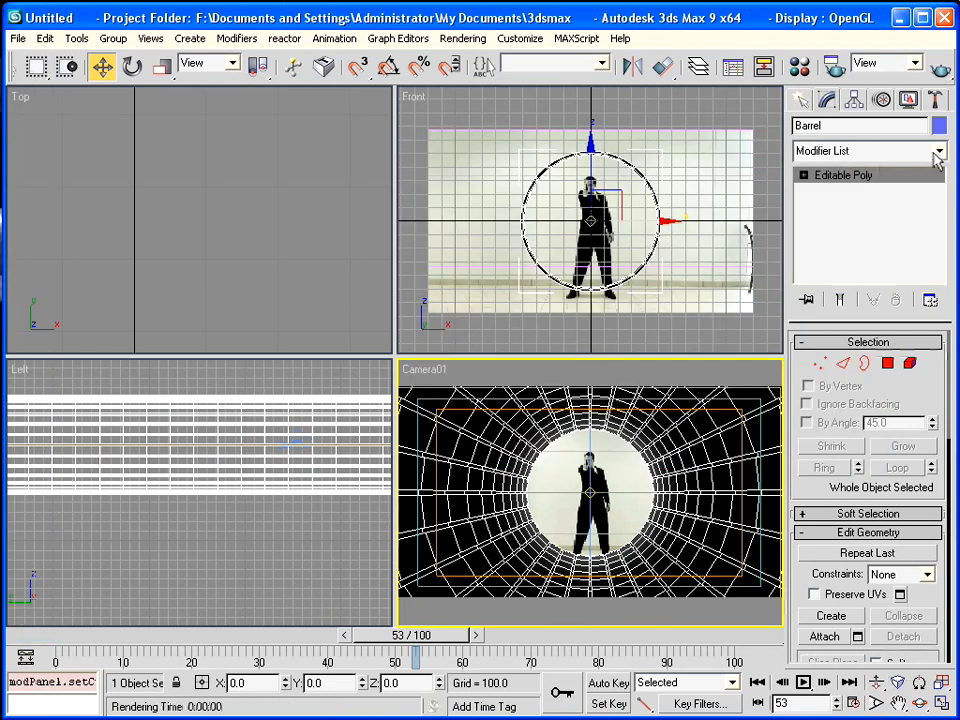
pyautogui.click(938, 152)
# Add a Twist modifier with angle -540 to the Barrel and test-render Camera01.
pyautogui.scroll(-15, 945, 226)
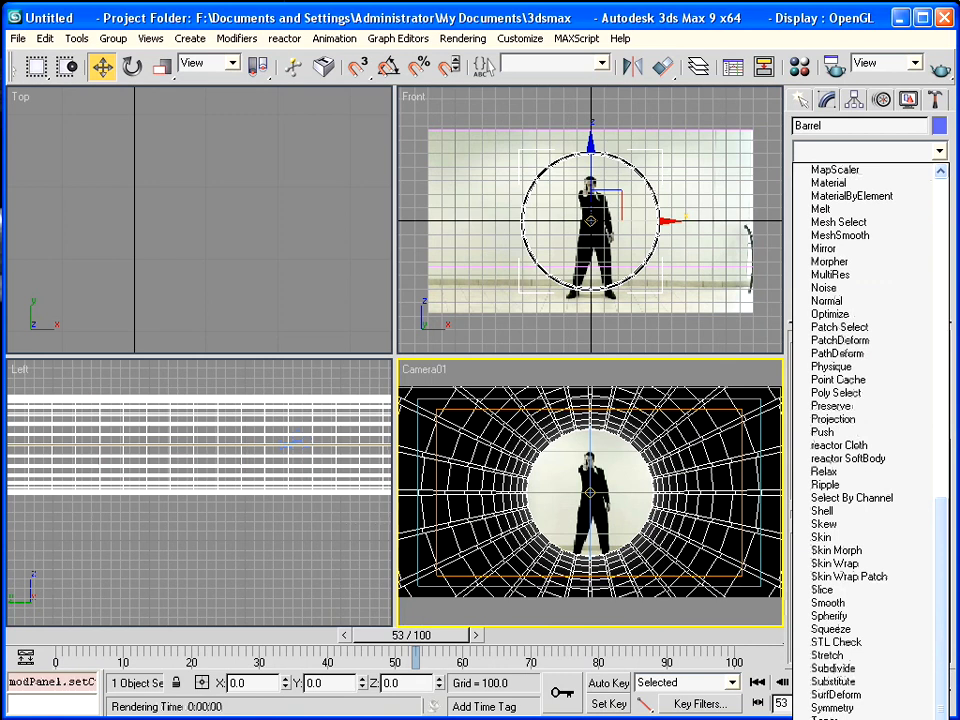
pyautogui.scroll(-3, 870, 600)
pyautogui.click(828, 629)
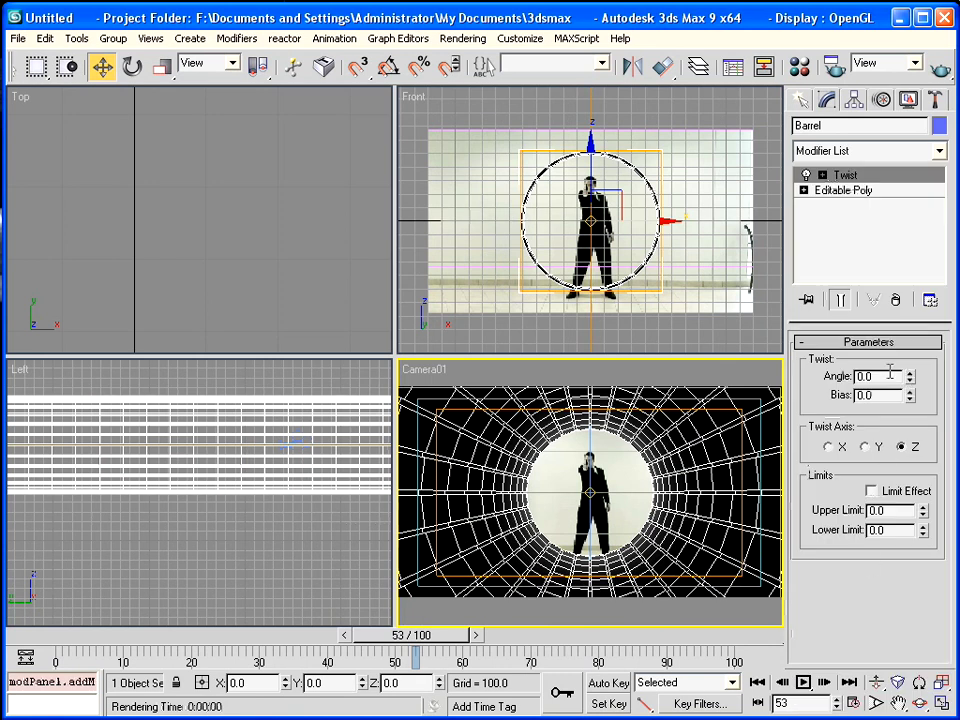
pyautogui.moveTo(910, 380)
pyautogui.mouseDown()
pyautogui.moveTo(903, 718)
pyautogui.moveTo(904, 383)
pyautogui.mouseUp()
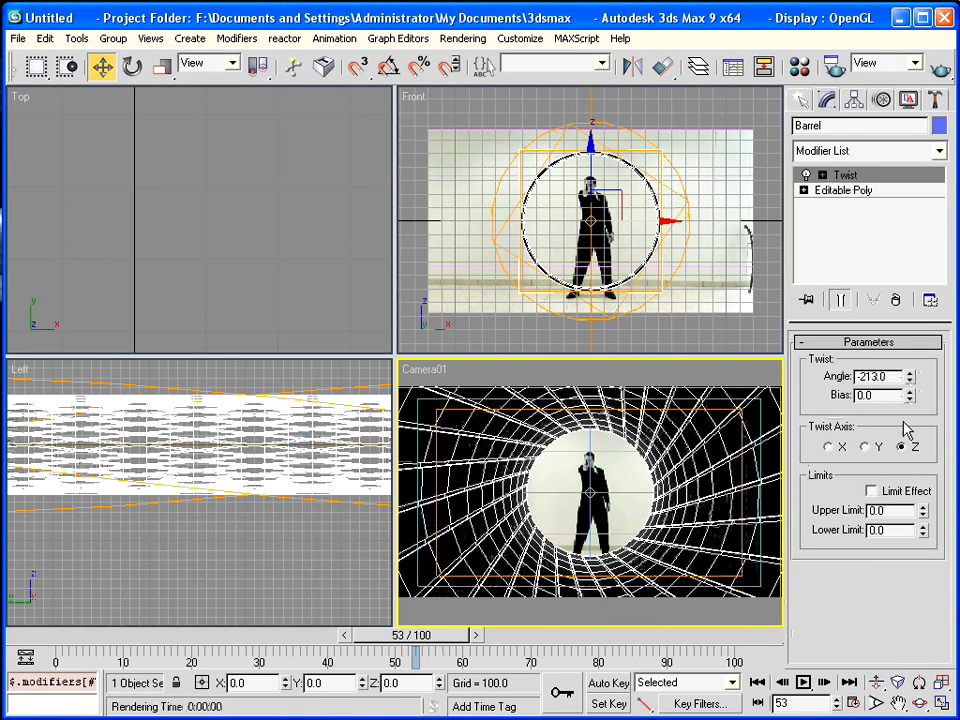
pyautogui.doubleClick(897, 376)
pyautogui.write('-540')
pyautogui.press('Return')
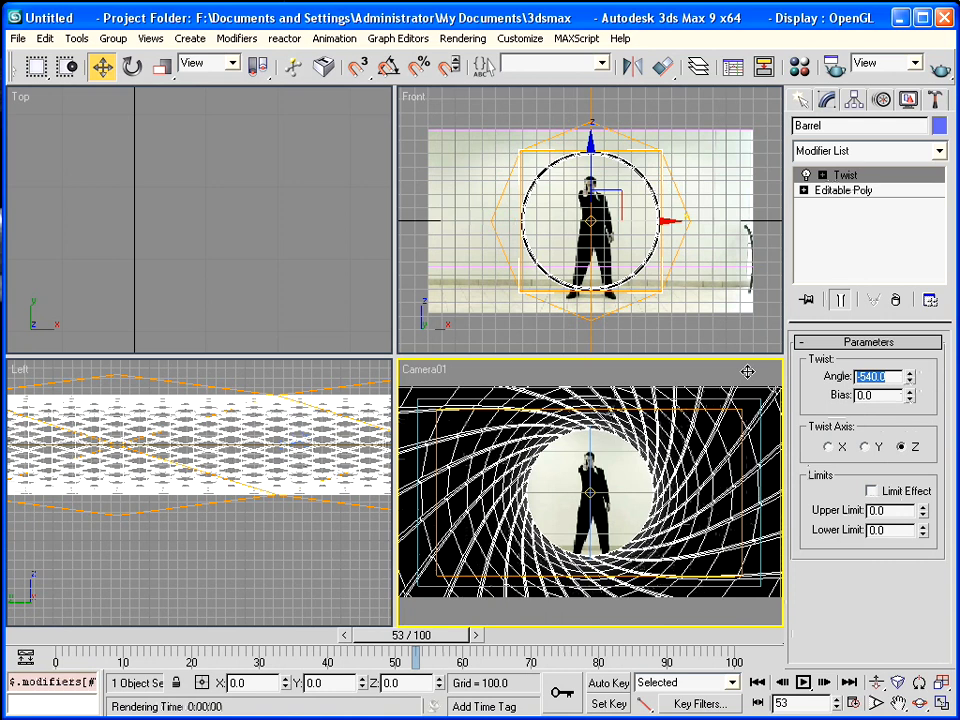
pyautogui.click(940, 66)
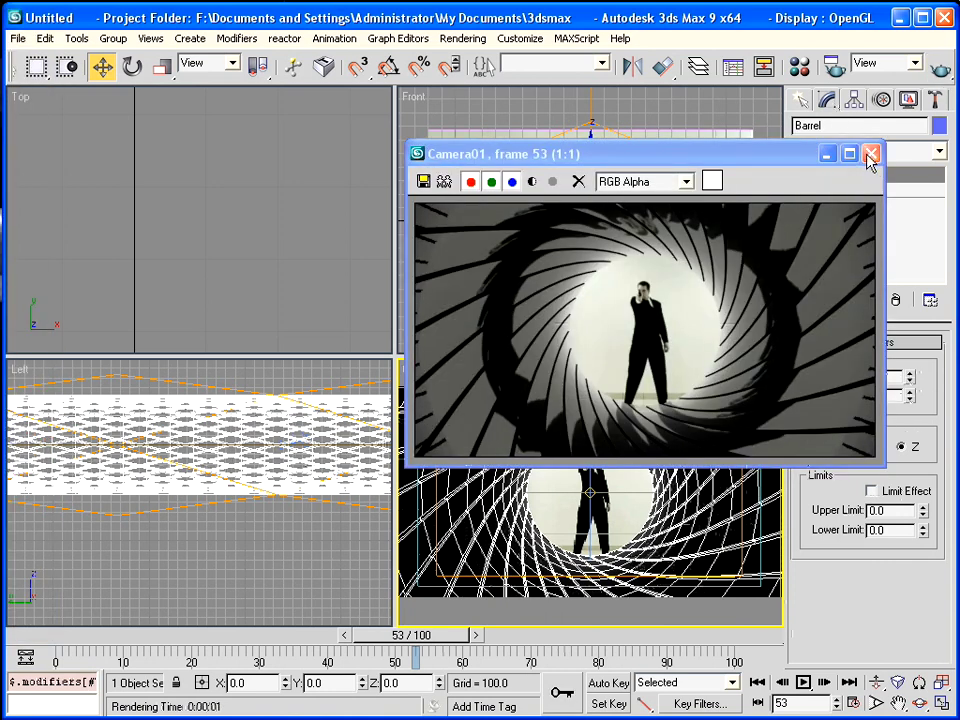
pyautogui.click(871, 154)
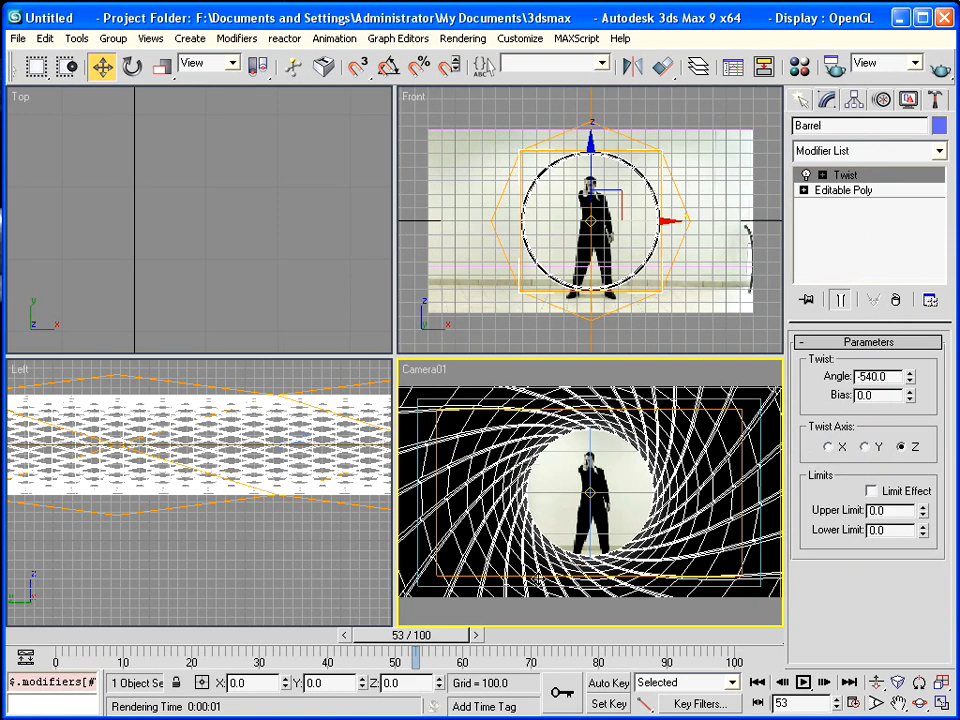
pyautogui.click(938, 151)
# Add MeshSmooth above Twist, then enable Separate by Smoothing Groups, test-rendering after each change.
pyautogui.moveTo(942, 189); pyautogui.dragTo(940, 432)
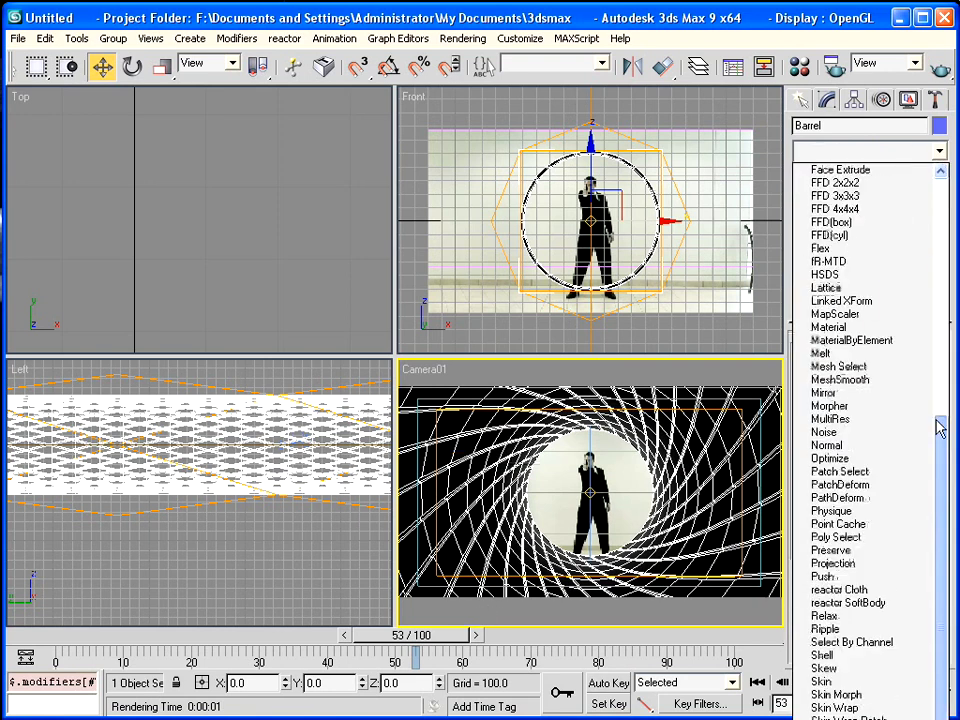
pyautogui.click(881, 380)
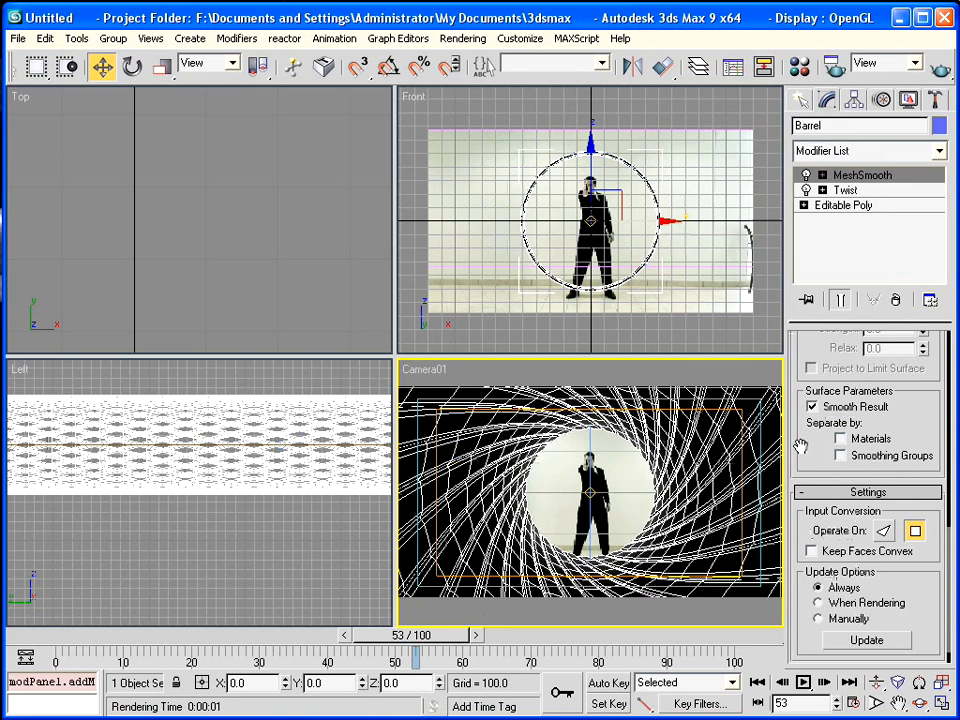
pyautogui.scroll(2, 801, 456)
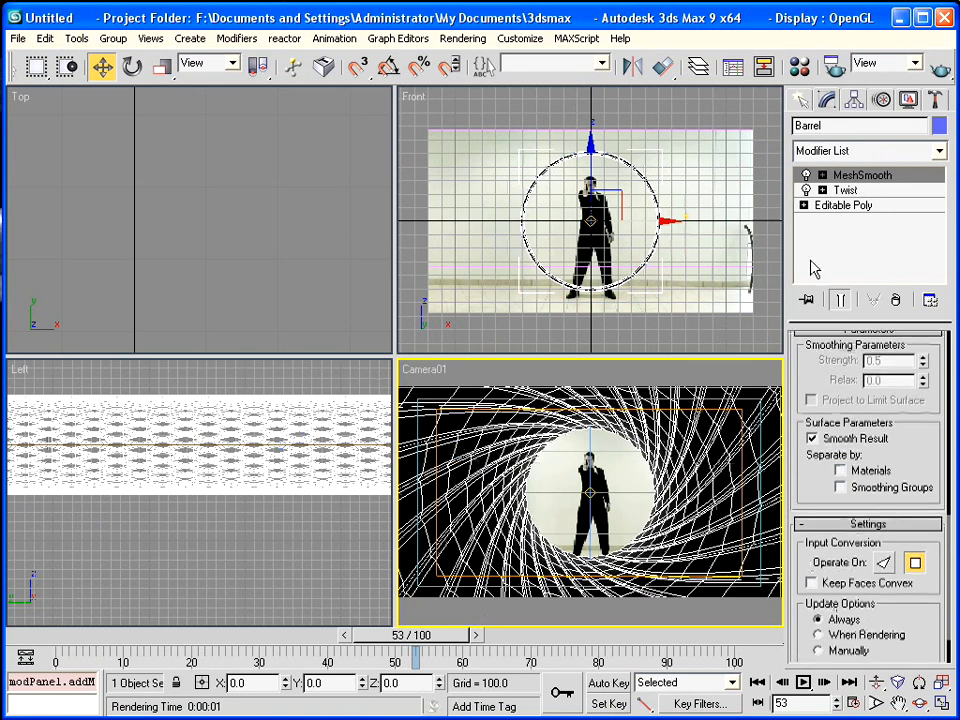
pyautogui.hotkey('shift', 'q')
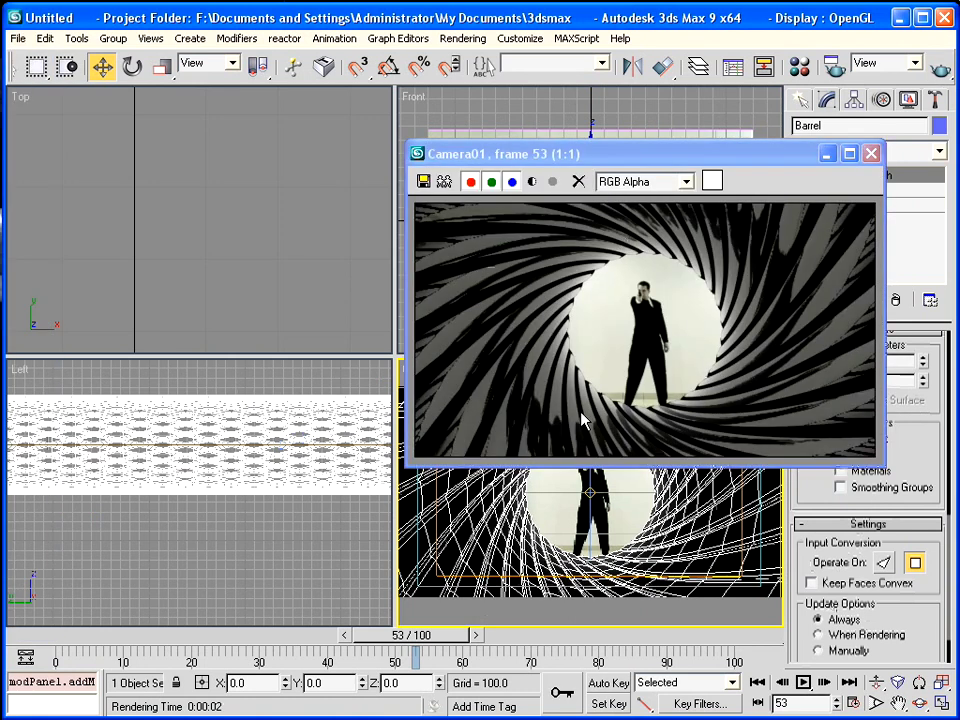
pyautogui.moveTo(800, 155); pyautogui.dragTo(572, 168)
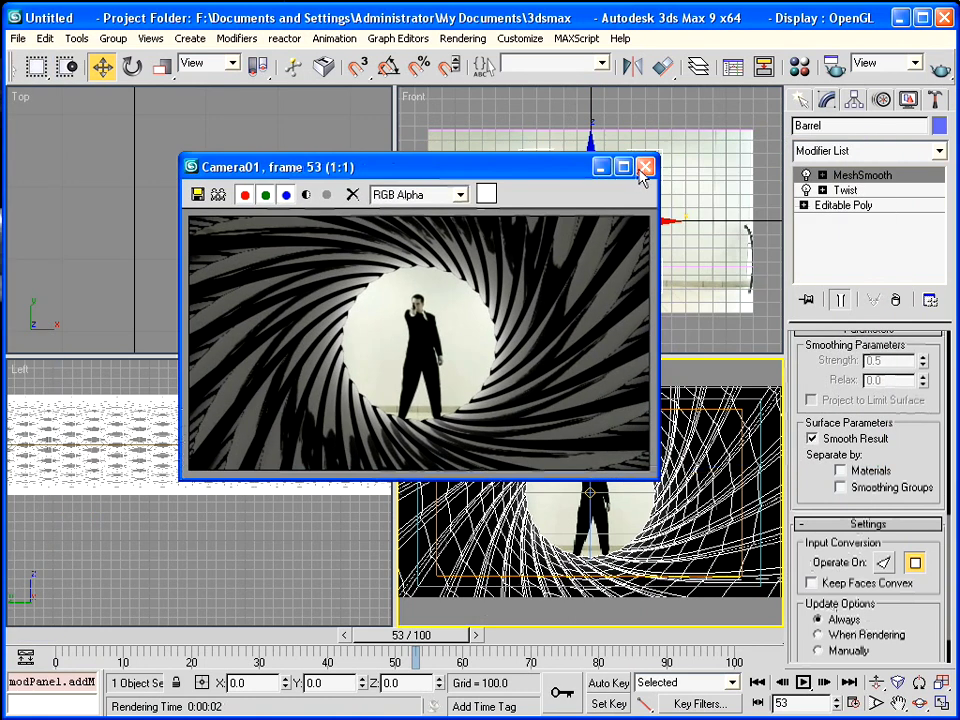
pyautogui.click(646, 168)
pyautogui.scroll(-2, 795, 432)
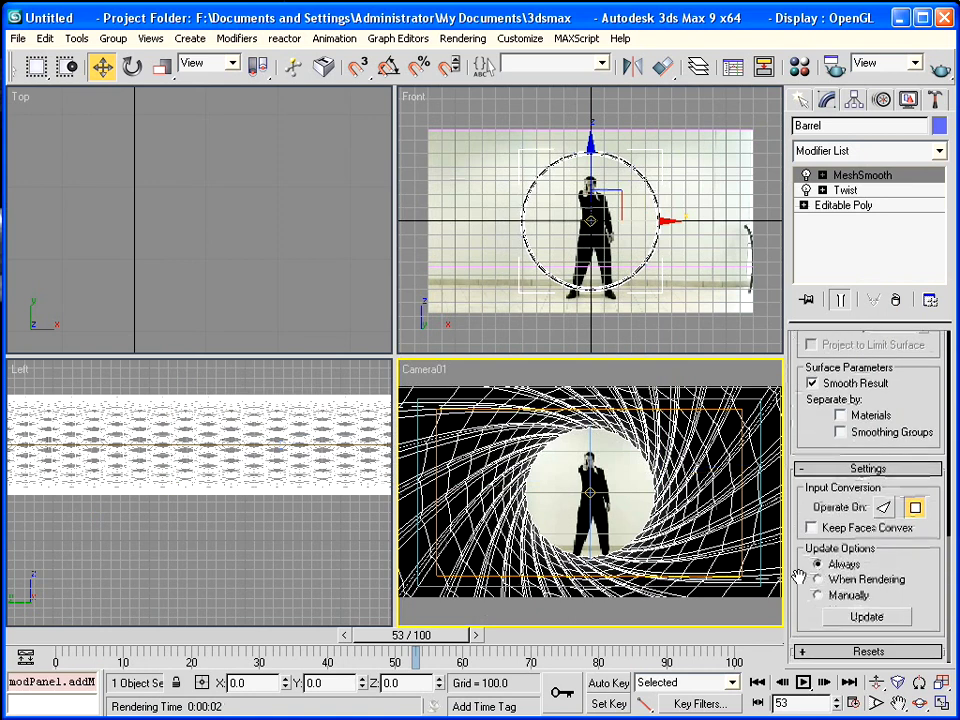
pyautogui.click(840, 432)
pyautogui.click(940, 67)
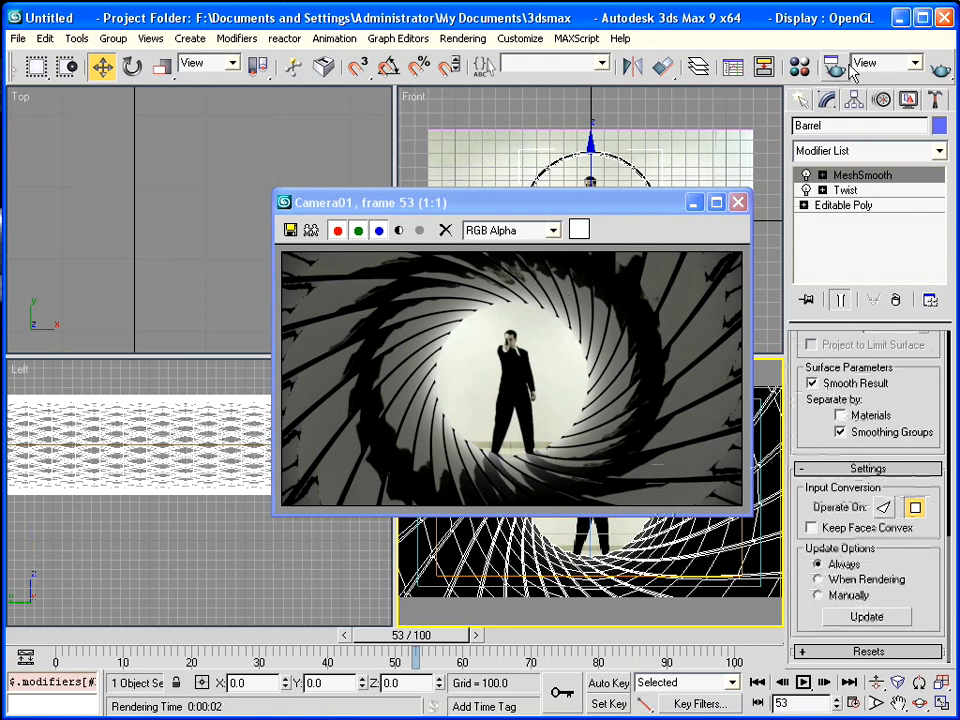
# Set the render output to the 1280x720 preset and render frame 53 from Camera01.
pyautogui.click(738, 202)
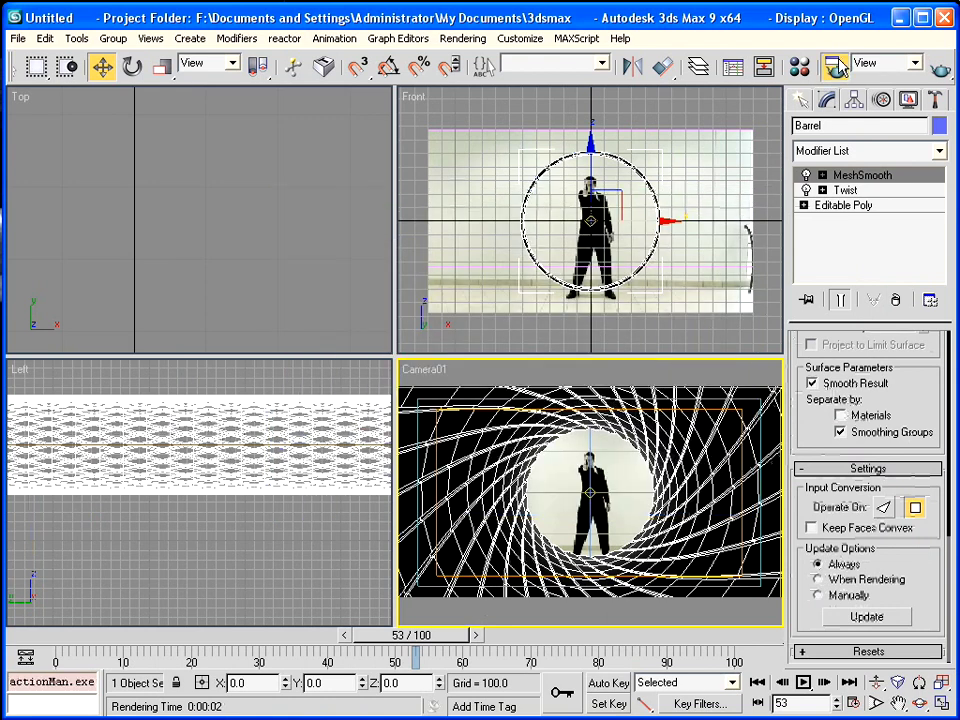
pyautogui.press('F10')
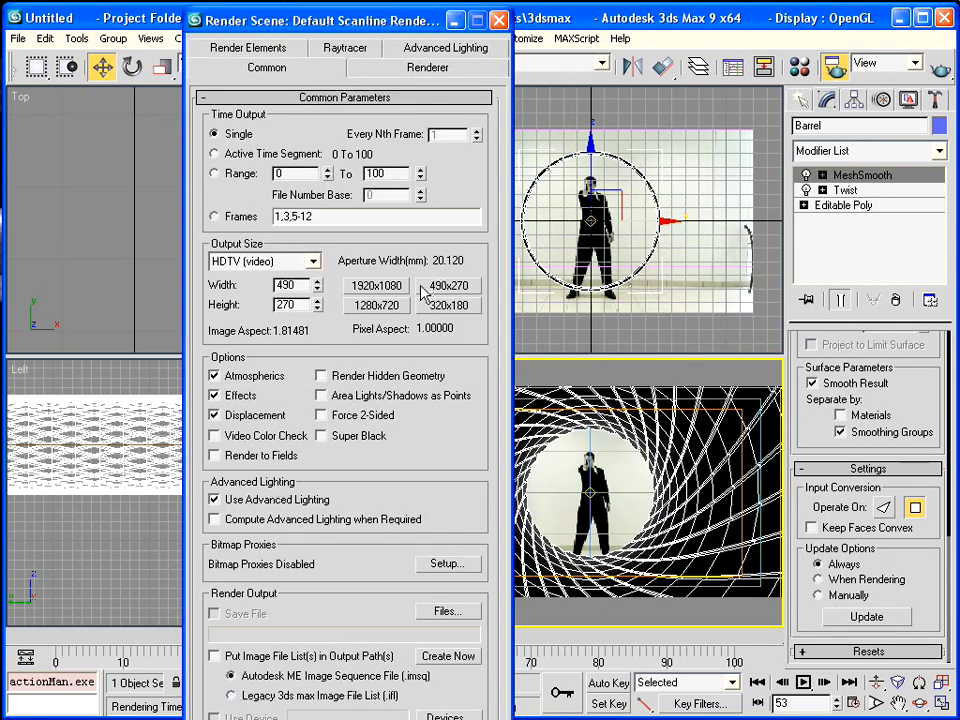
pyautogui.click(377, 305)
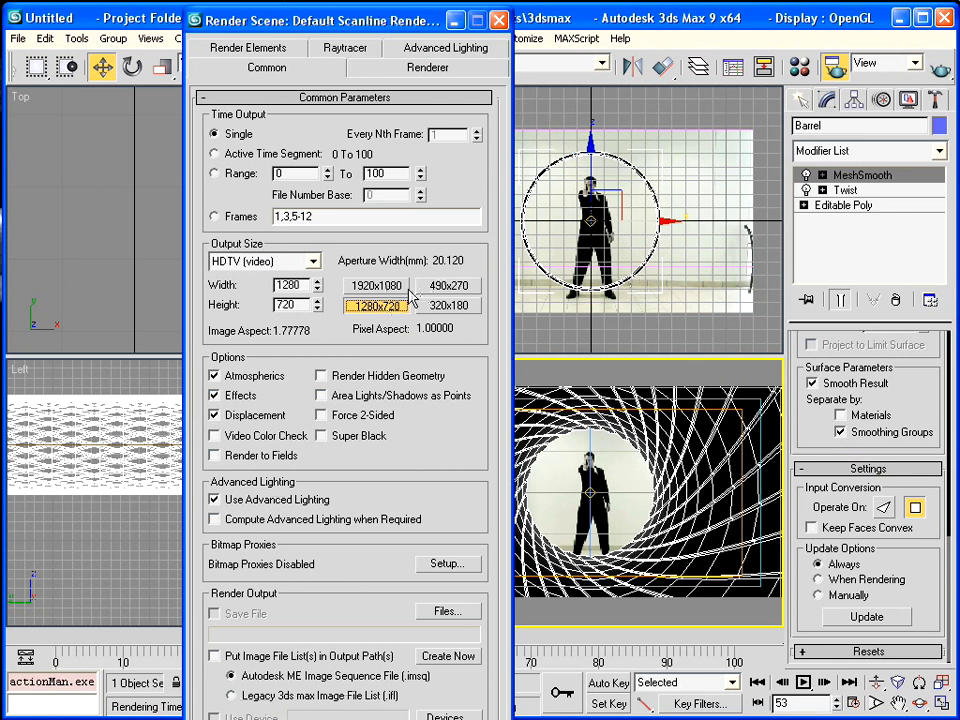
pyautogui.moveTo(370, 20); pyautogui.dragTo(505, 37)
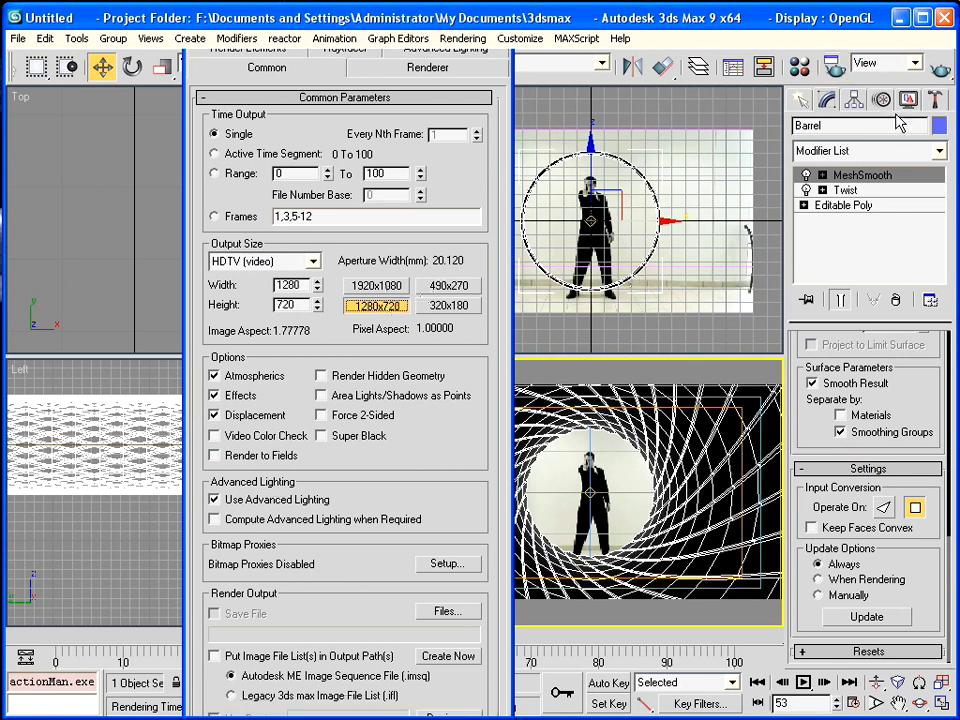
pyautogui.click(940, 68)
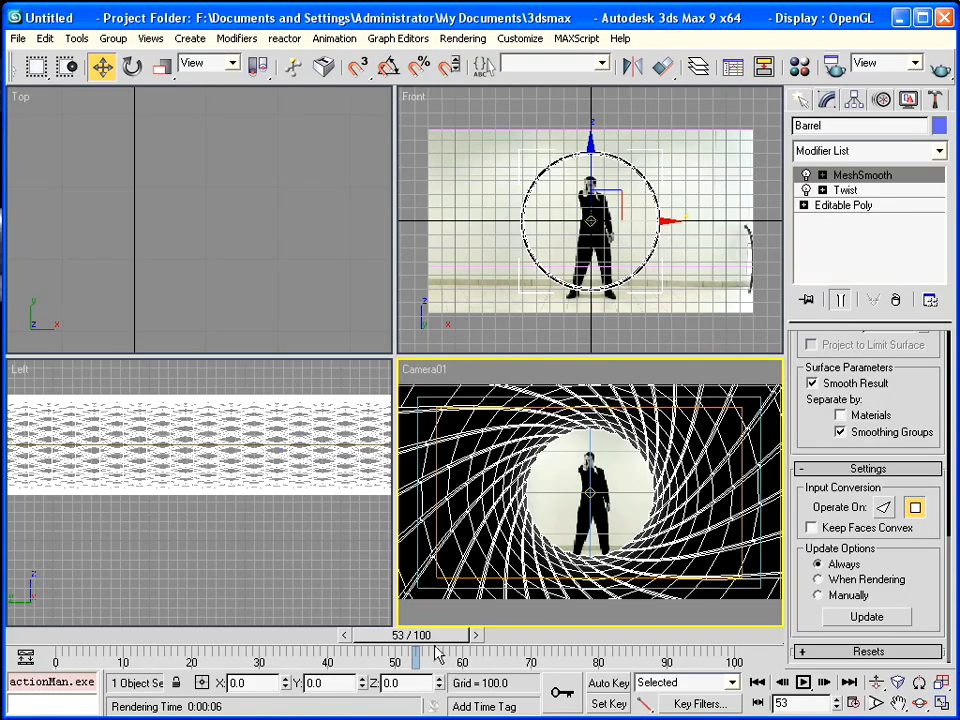
# Go to frame 79, set the output size to 800x450, and render Camera01.
pyautogui.moveTo(435, 637); pyautogui.dragTo(608, 637)
pyautogui.press('w')
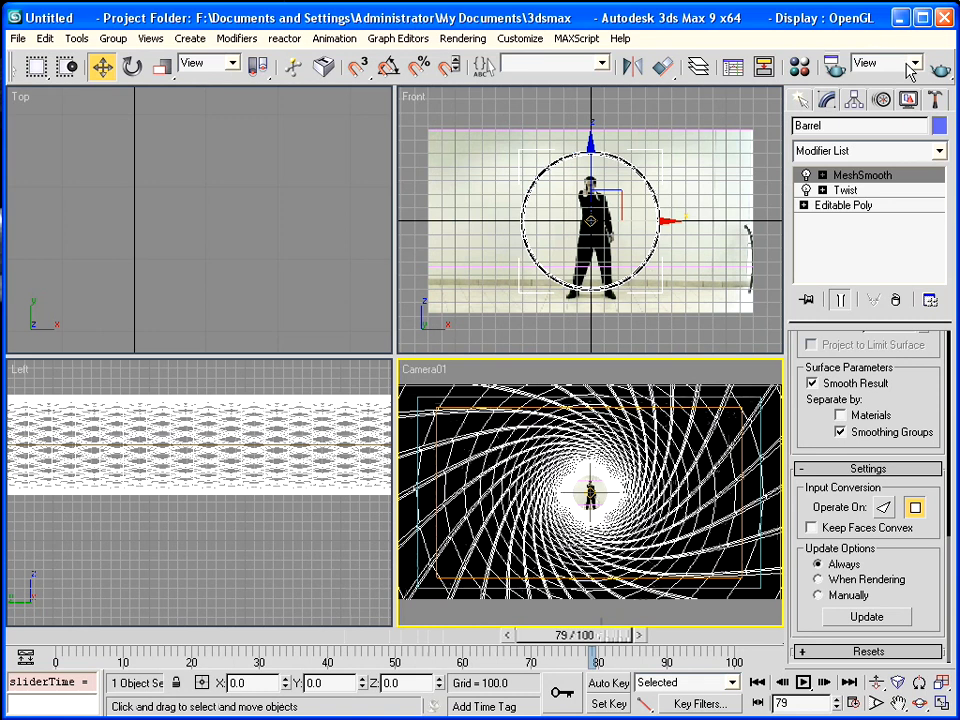
pyautogui.click(835, 66)
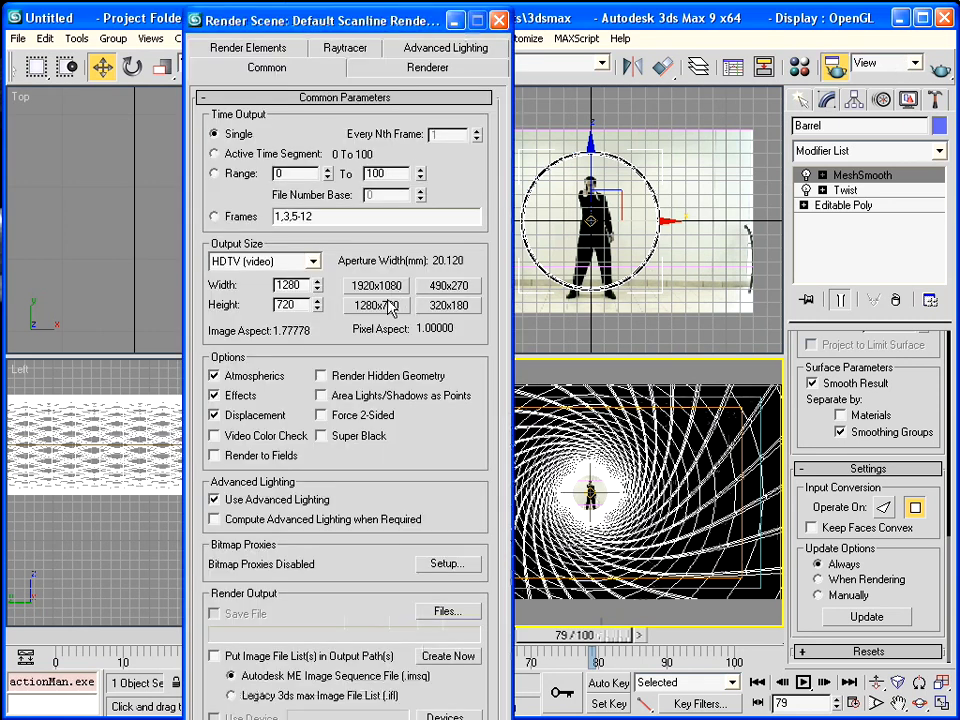
pyautogui.click(447, 287)
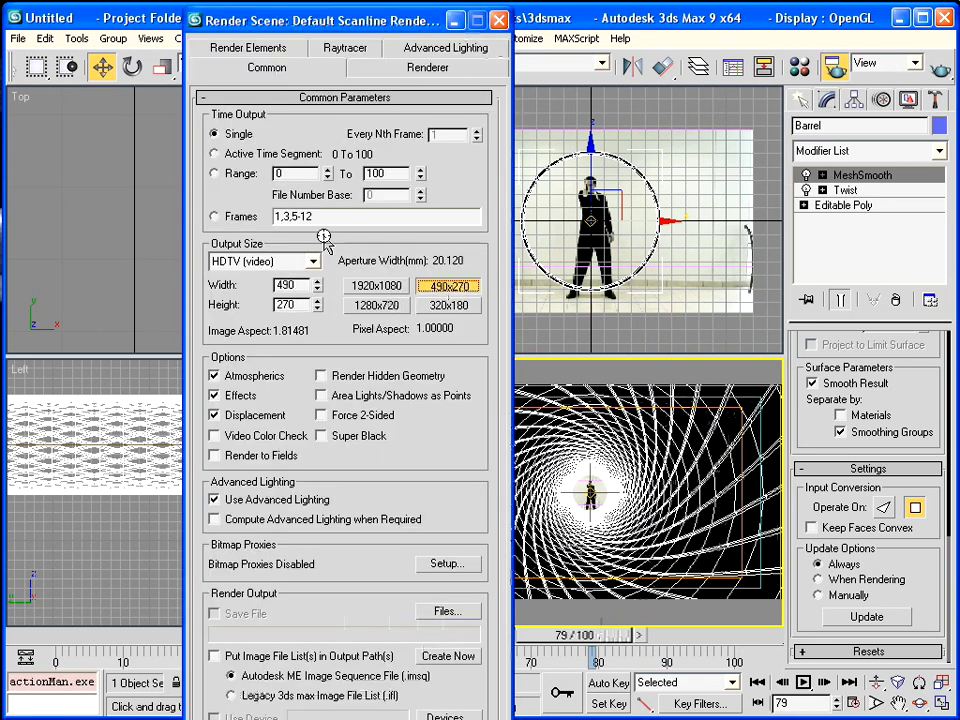
pyautogui.click(376, 305)
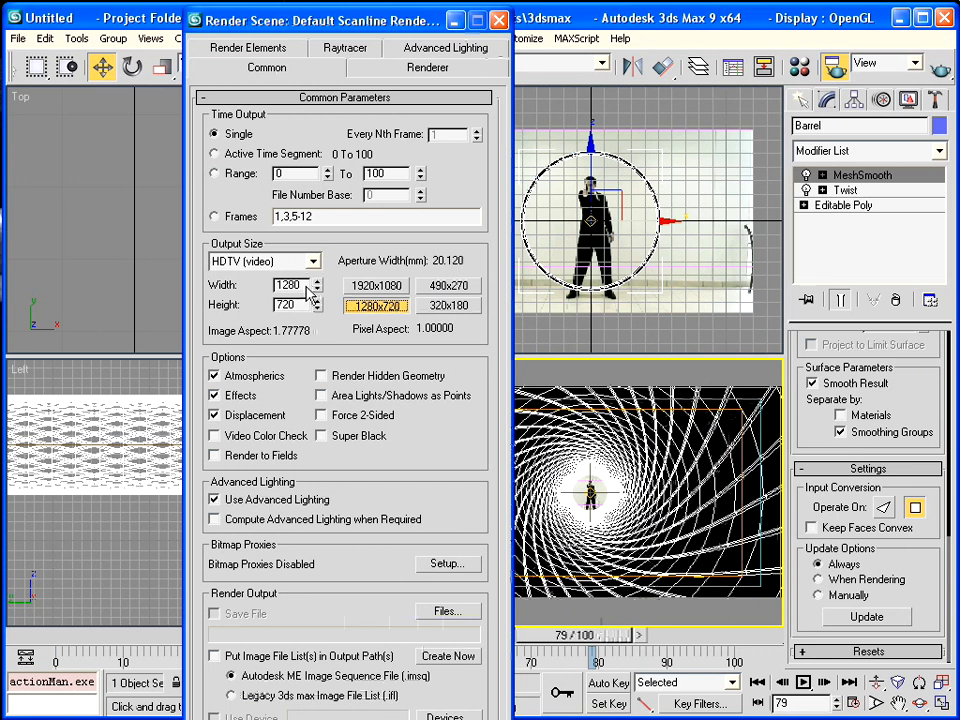
pyautogui.moveTo(306, 286); pyautogui.dragTo(197, 272)
pyautogui.write('800')
pyautogui.press('Tab')
pyautogui.write('450')
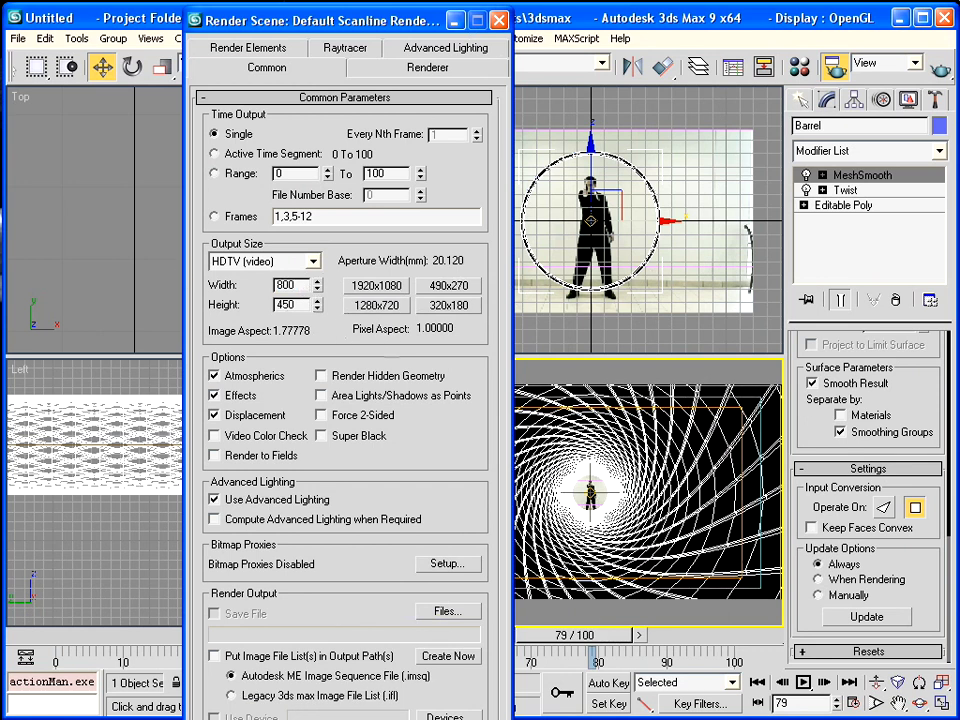
pyautogui.moveTo(312, 20); pyautogui.dragTo(230, 10)
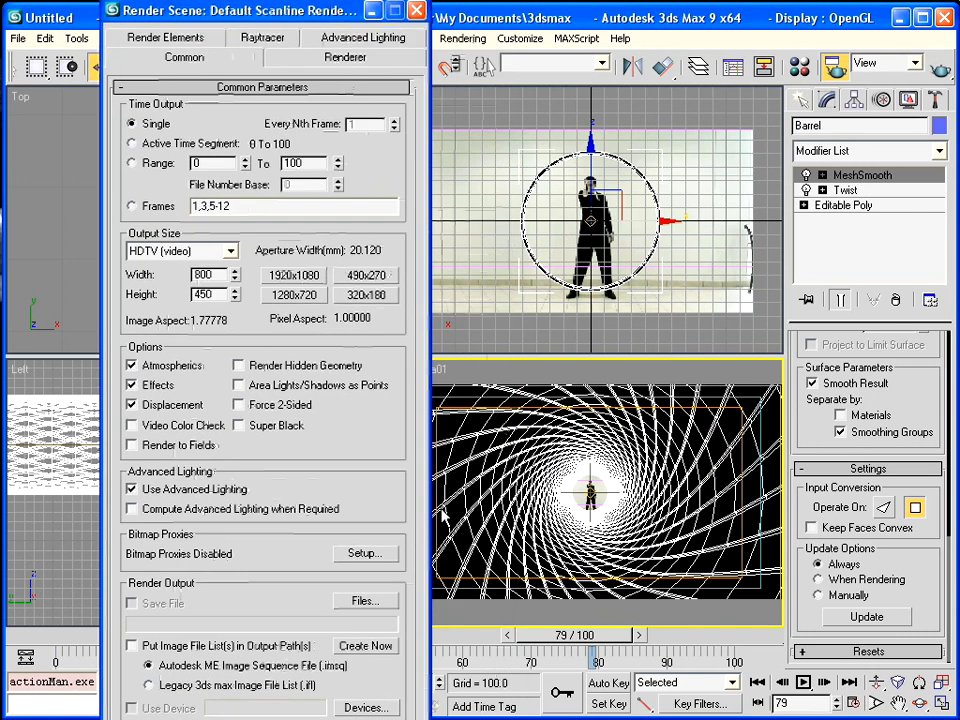
pyautogui.hotkey('shift', 'q')
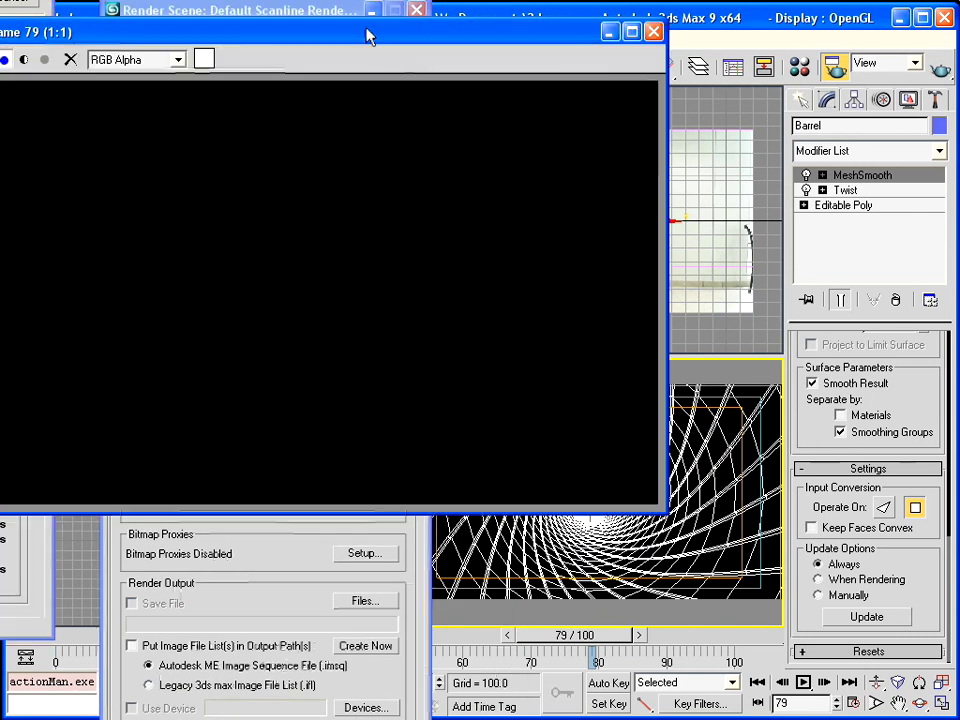
# Inspect the finished frame 79 render, close it, and move Render Scene aside.
pyautogui.moveTo(372, 38); pyautogui.dragTo(582, 151)
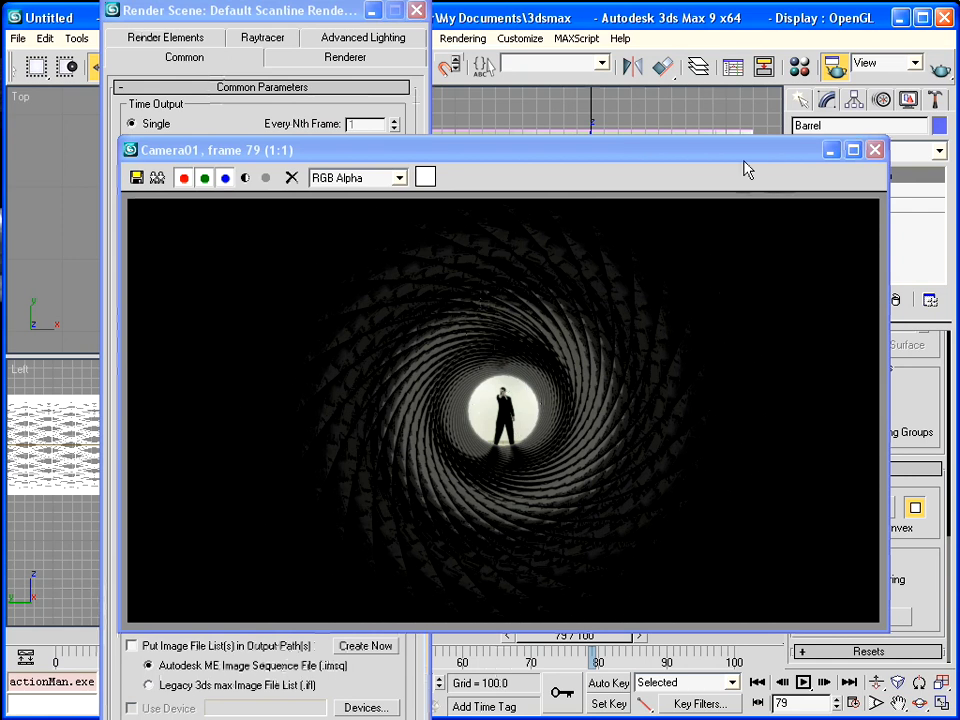
pyautogui.moveTo(745, 165); pyautogui.dragTo(719, 165)
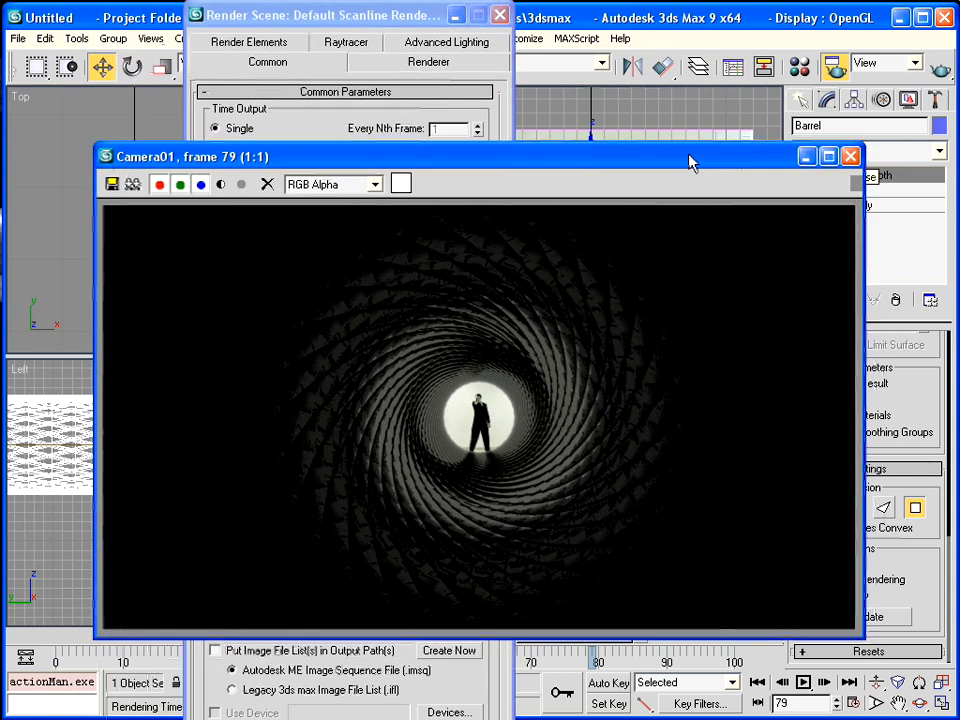
pyautogui.click(850, 156)
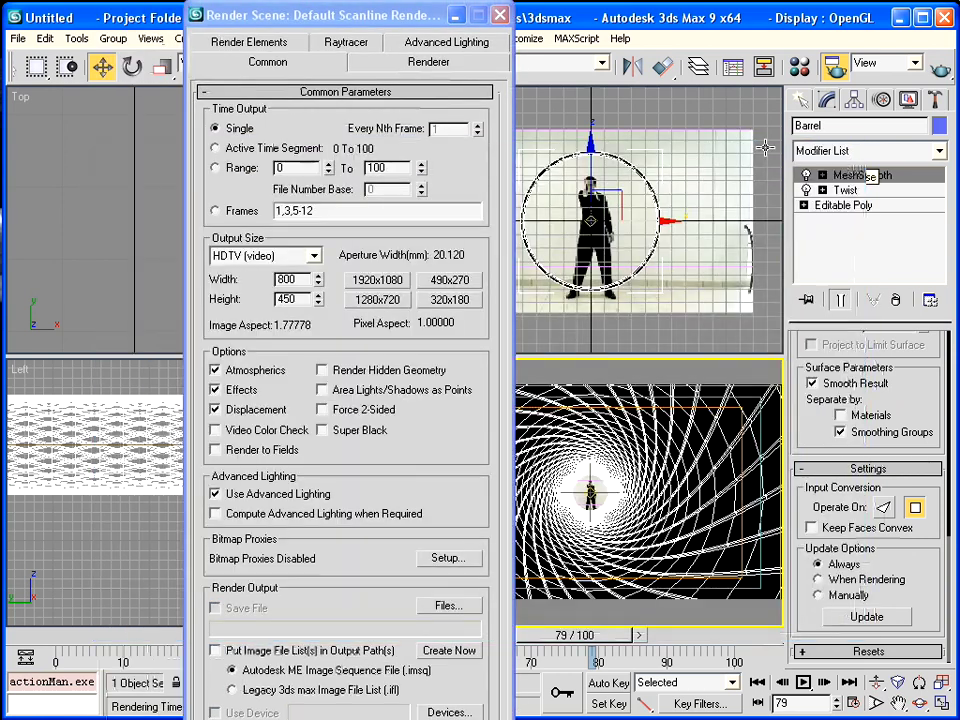
pyautogui.moveTo(405, 20); pyautogui.dragTo(299, 44)
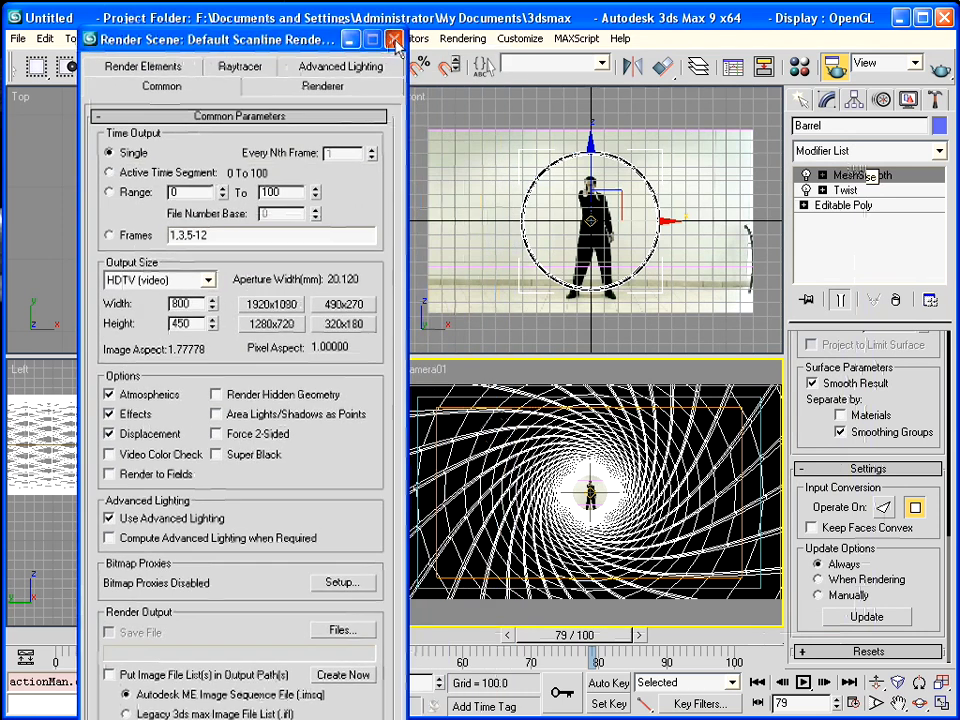